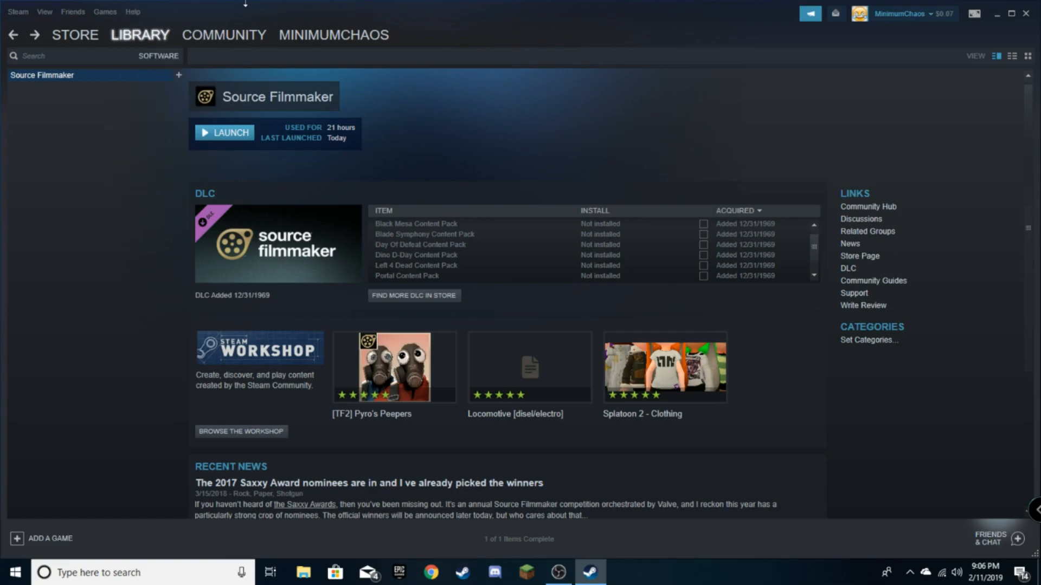
- Launch Source Filmmaker from the software section of the Steam library, using the Launch Source Filmmaker option
{"action": "mouse_move", "coordinate": [166, 35]}
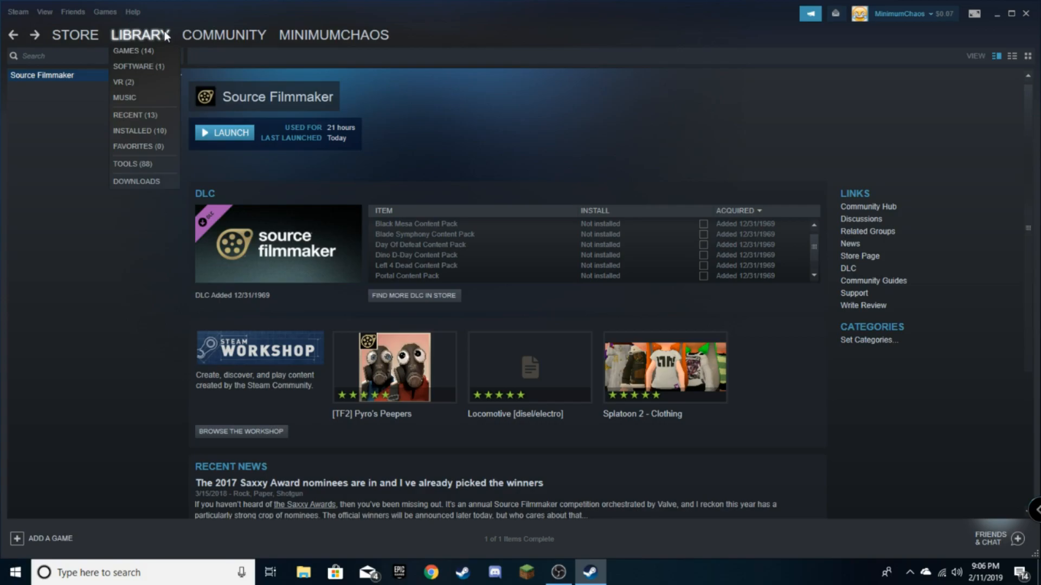
{"action": "left_click", "coordinate": [138, 66]}
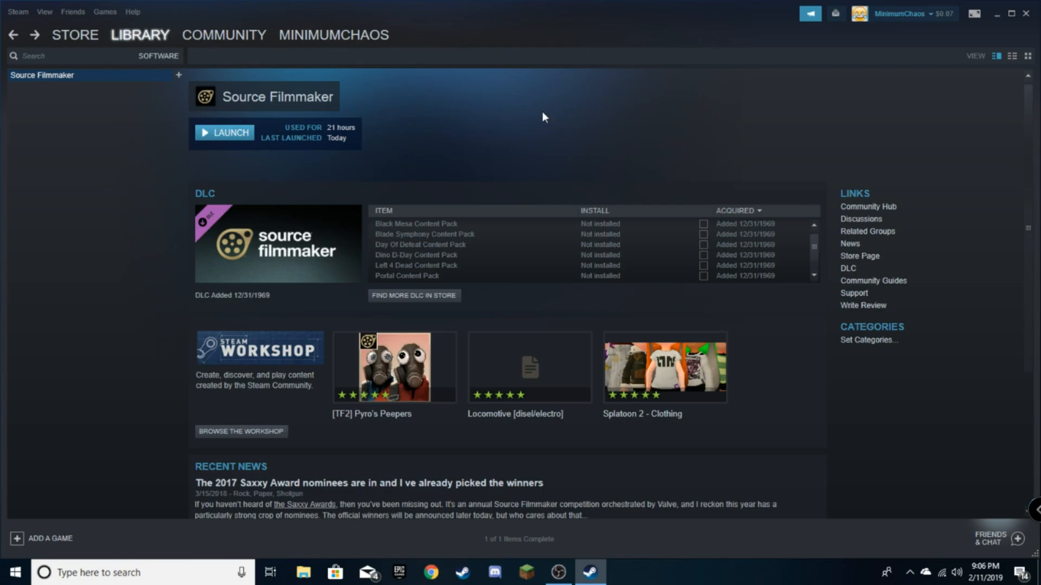
{"action": "mouse_move", "coordinate": [140, 31]}
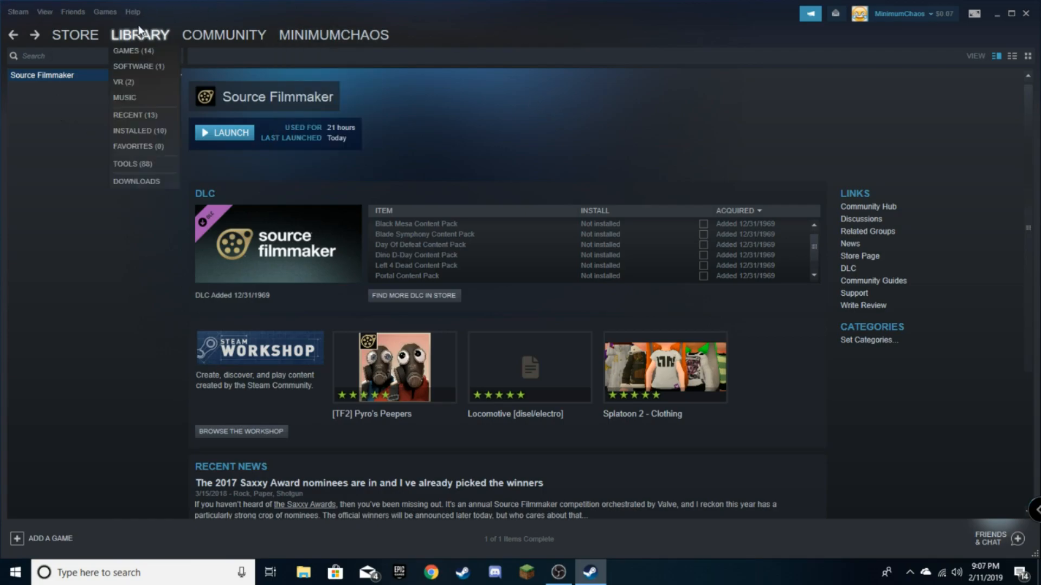
{"action": "left_click", "coordinate": [143, 65]}
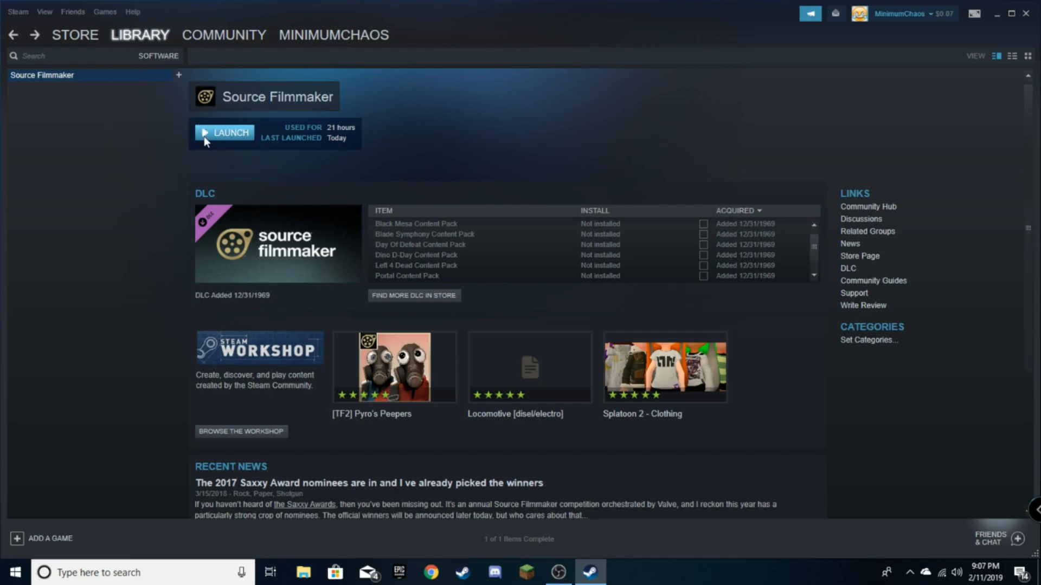
{"action": "left_click", "coordinate": [242, 135]}
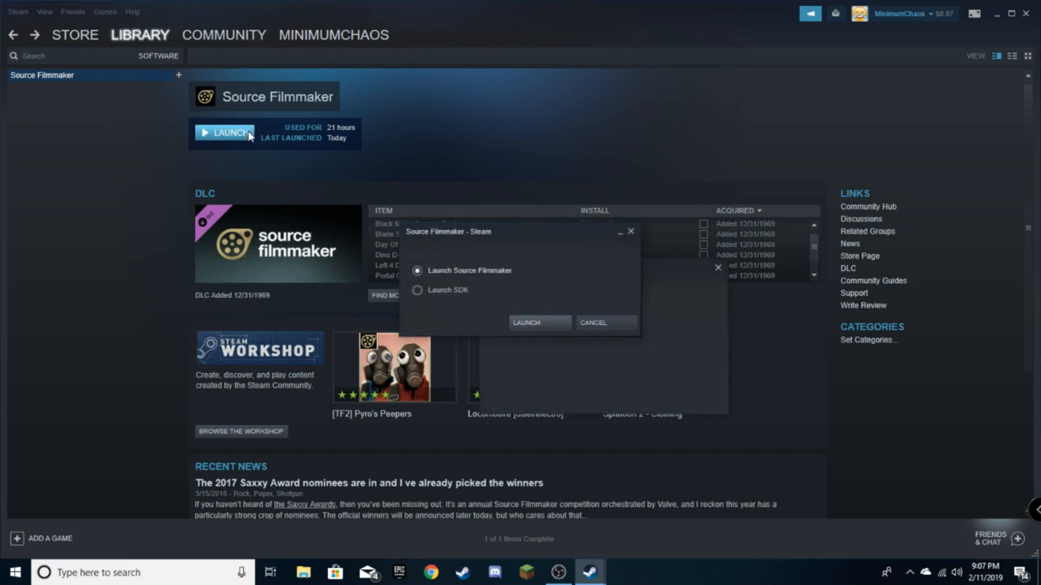
{"action": "left_click", "coordinate": [523, 323]}
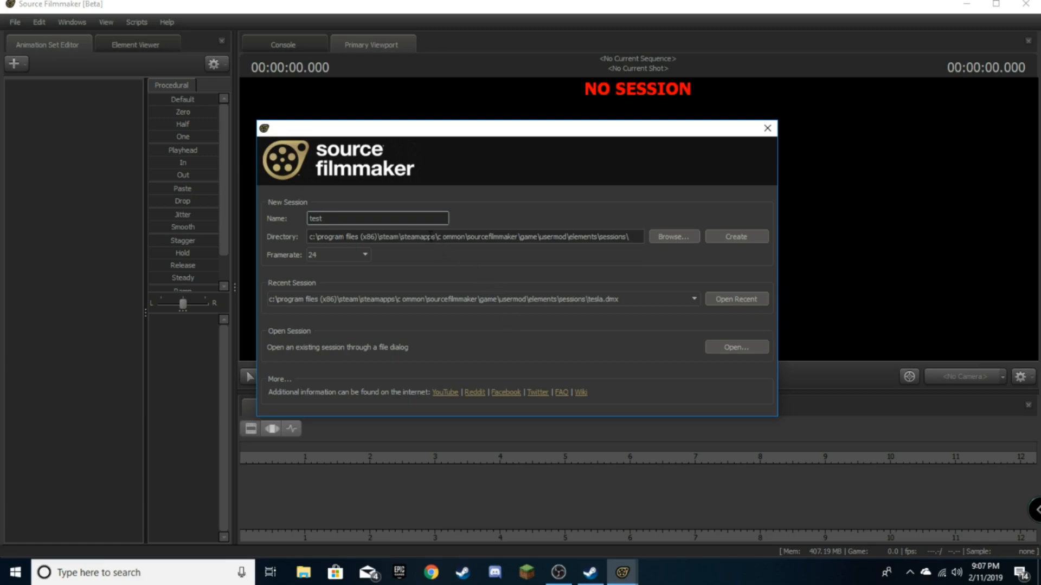
- Replace the new session's name with "ya yeeety my dudes"
{"action": "key", "text": "BackSpace"}
{"action": "key", "text": "BackSpace"}
{"action": "key", "text": "BackSpace"}
{"action": "key", "text": "BackSpace"}
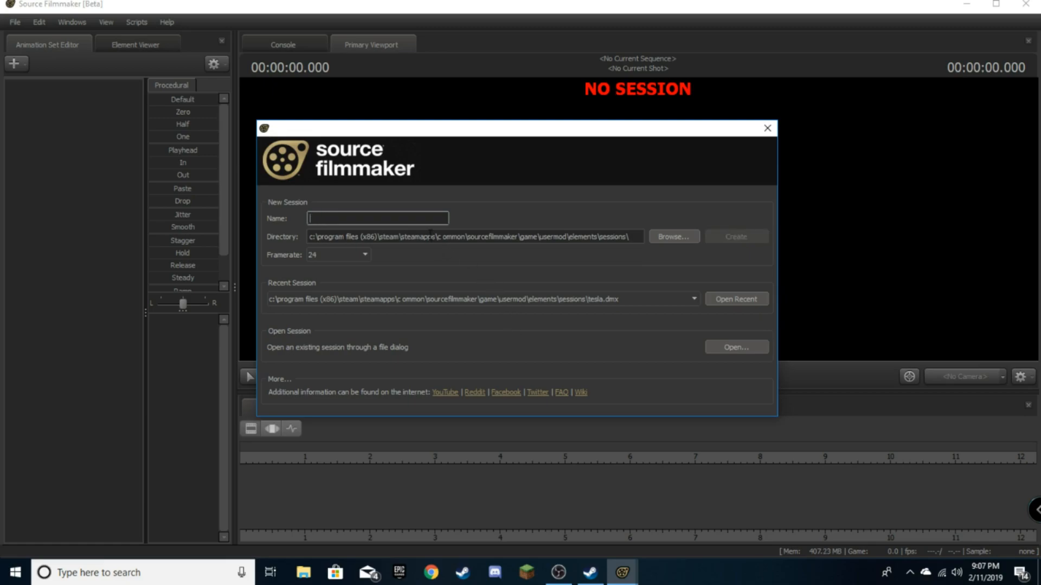
{"action": "type", "text": "ya "}
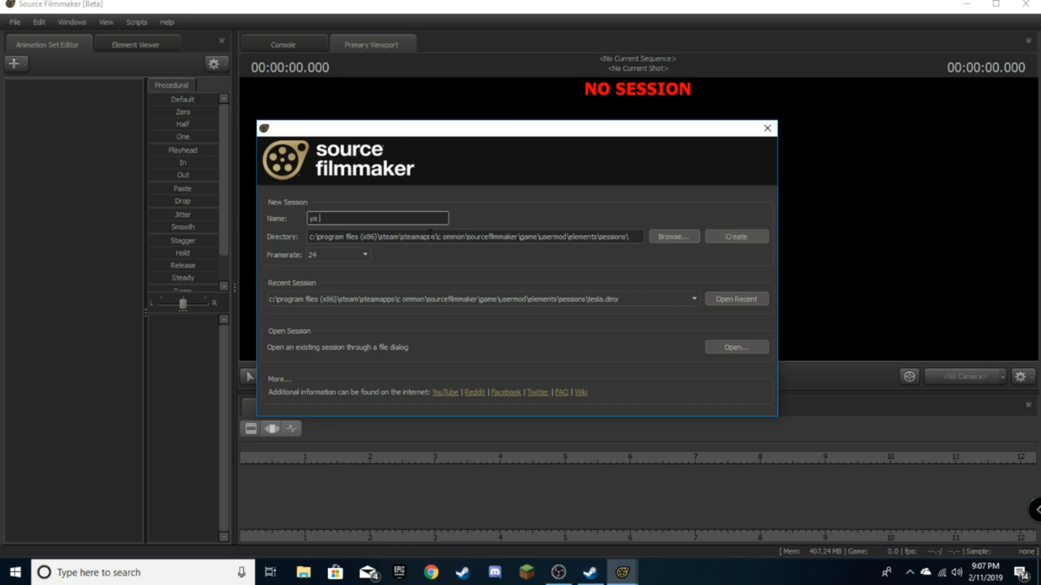
{"action": "type", "text": "yeeety"}
{"action": "key", "text": "BackSpace"}
{"action": "key", "text": "BackSpace"}
{"action": "type", "text": "y my d"}
{"action": "type", "text": "uded"}
- Set the new session's framerate to 30 and create the session
{"action": "left_click", "coordinate": [320, 254]}
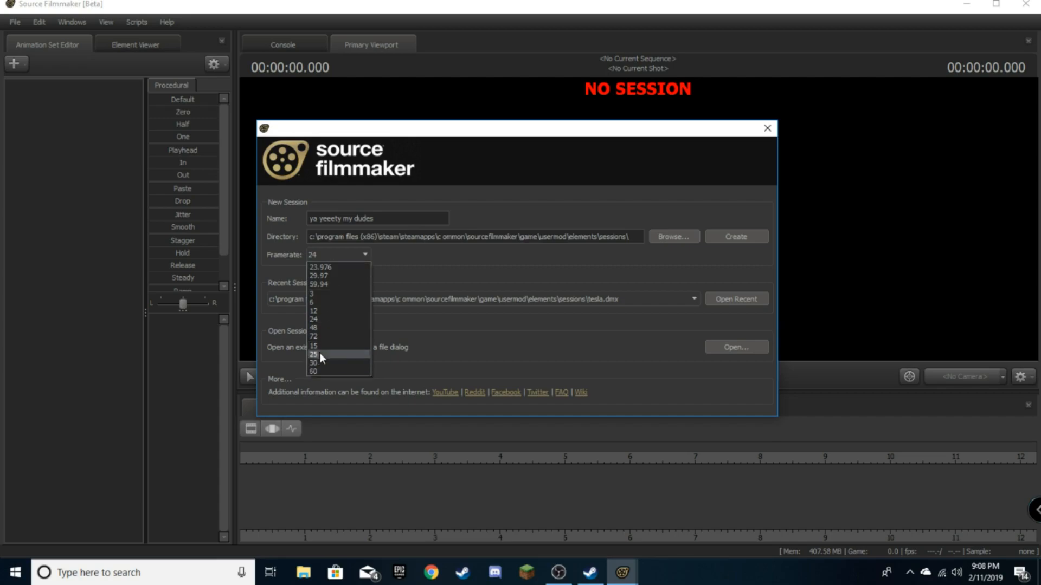
{"action": "left_click", "coordinate": [309, 363]}
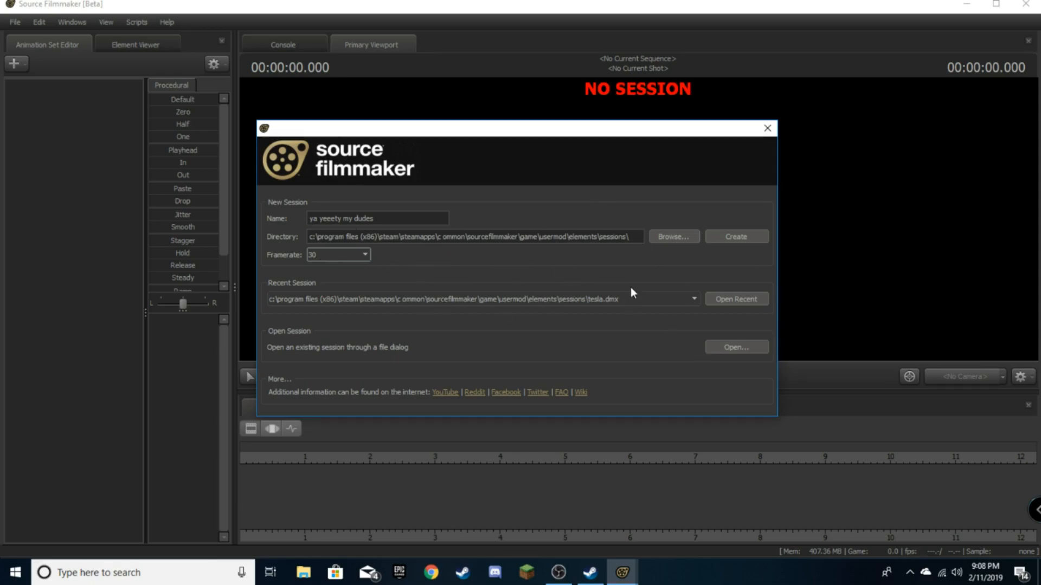
{"action": "left_click", "coordinate": [751, 237]}
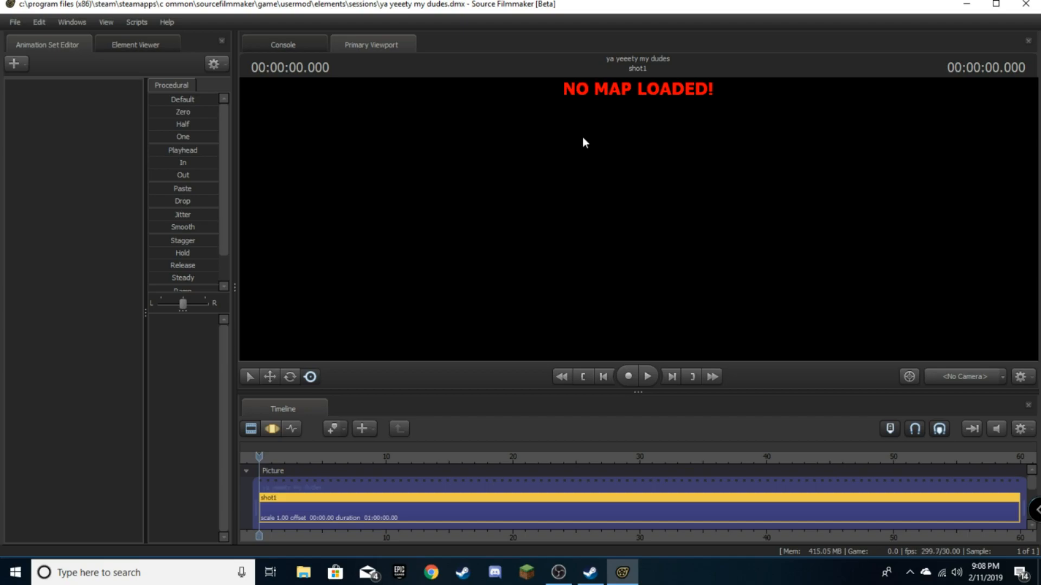
{"action": "right_click", "coordinate": [577, 140]}
{"action": "left_click", "coordinate": [584, 144]}
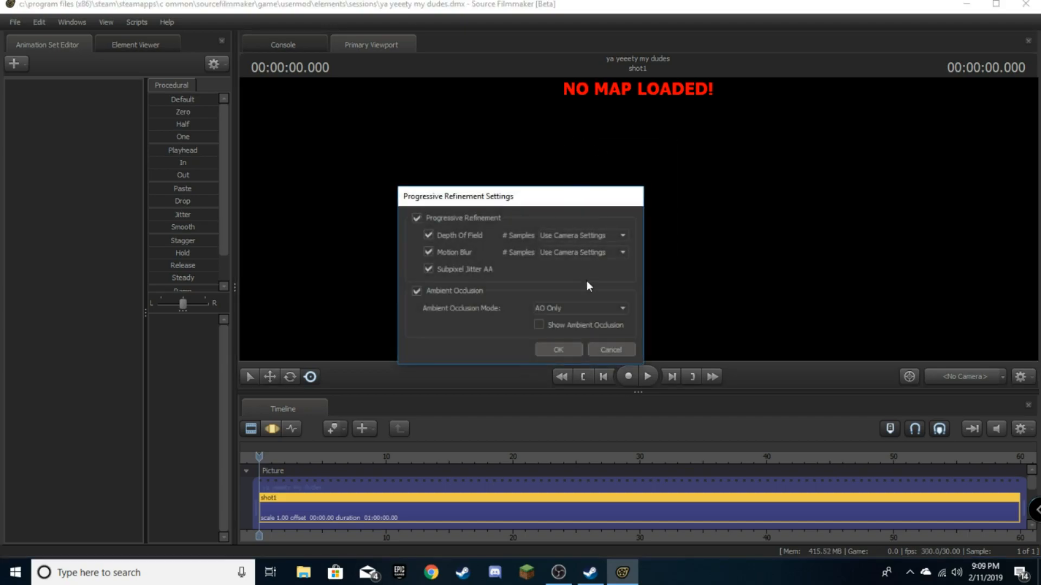
{"action": "left_click", "coordinate": [603, 351]}
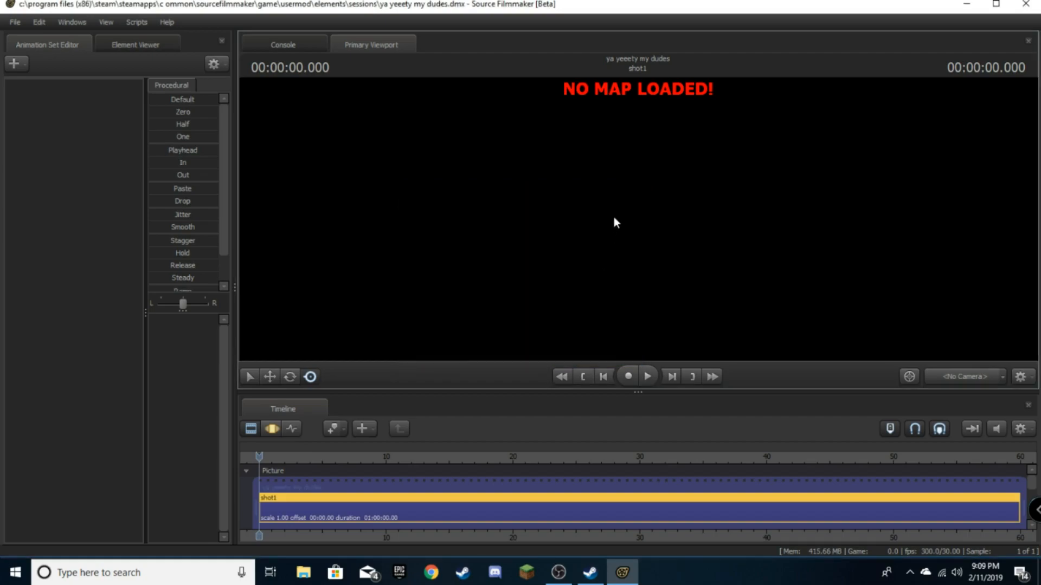
- Load the map cp_mountainlab.bsp into the session
{"action": "right_click", "coordinate": [614, 217]}
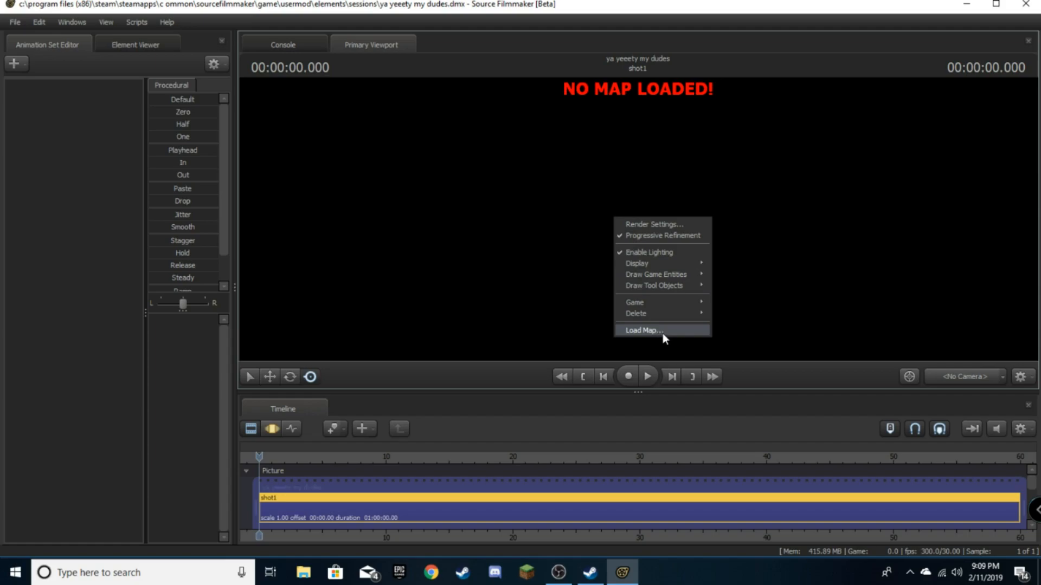
{"action": "left_click", "coordinate": [645, 331]}
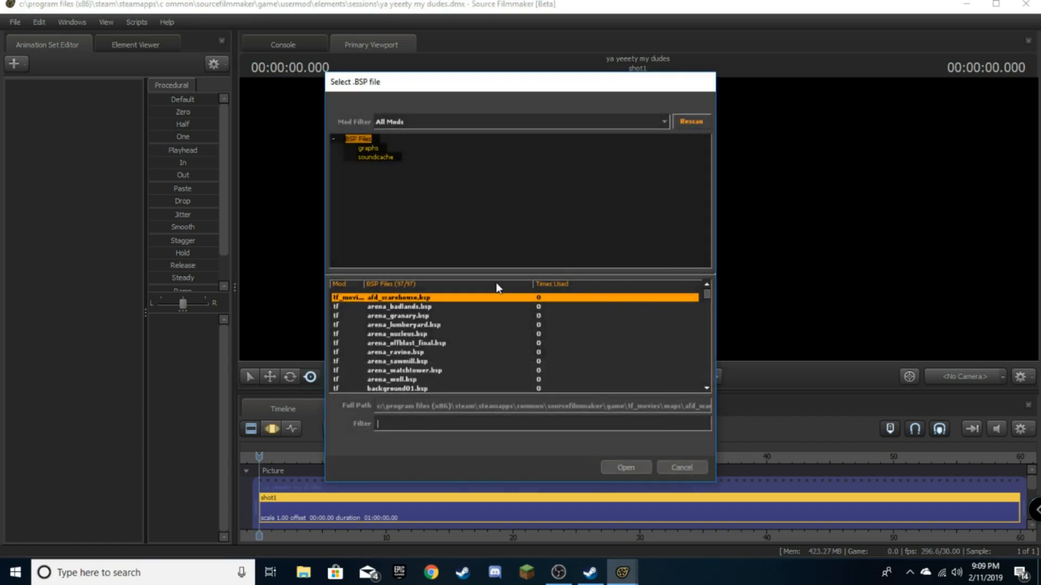
{"action": "scroll", "coordinate": [423, 324], "scroll_direction": "down", "scroll_amount": 20}
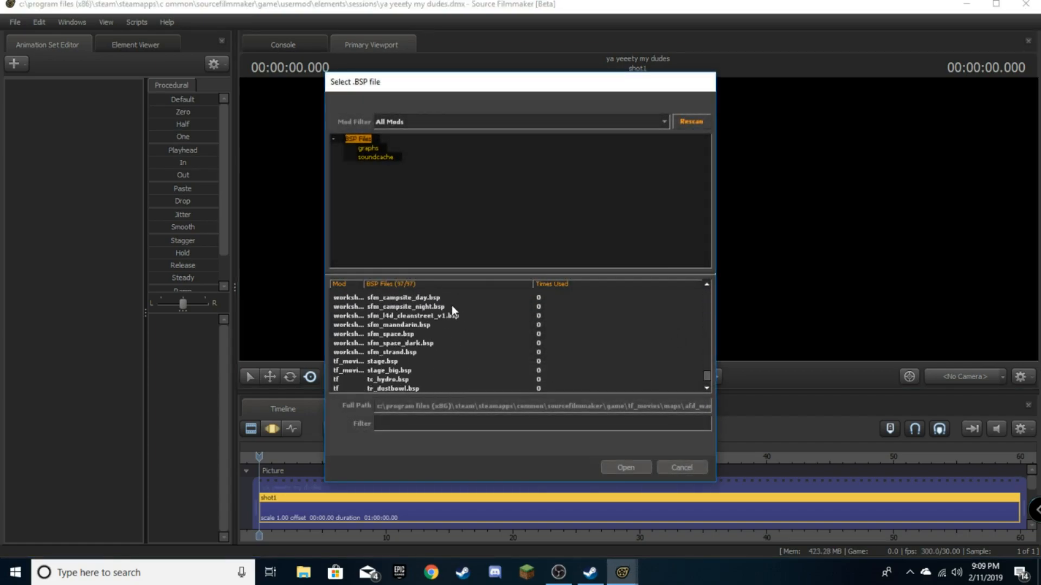
{"action": "scroll", "coordinate": [383, 371], "scroll_direction": "up", "scroll_amount": 8}
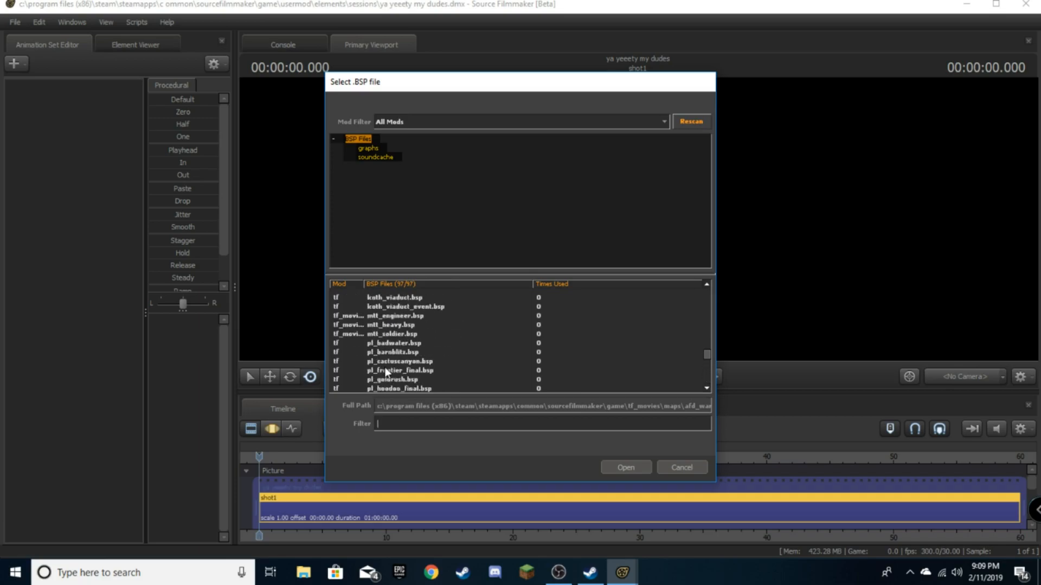
{"action": "scroll", "coordinate": [444, 331], "scroll_direction": "up", "scroll_amount": 4}
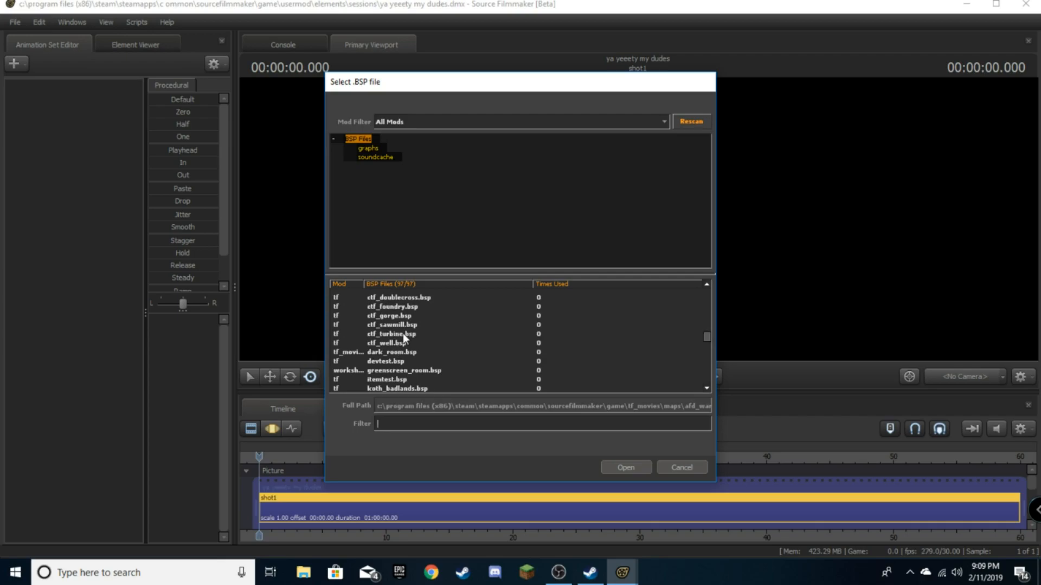
{"action": "scroll", "coordinate": [404, 337], "scroll_direction": "up", "scroll_amount": 1}
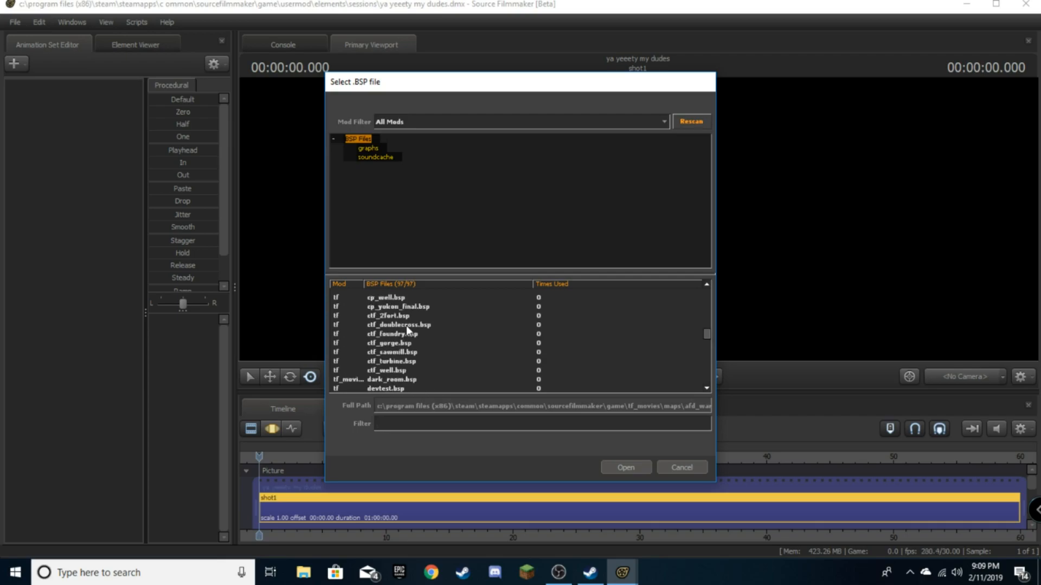
{"action": "scroll", "coordinate": [414, 314], "scroll_direction": "up", "scroll_amount": 1}
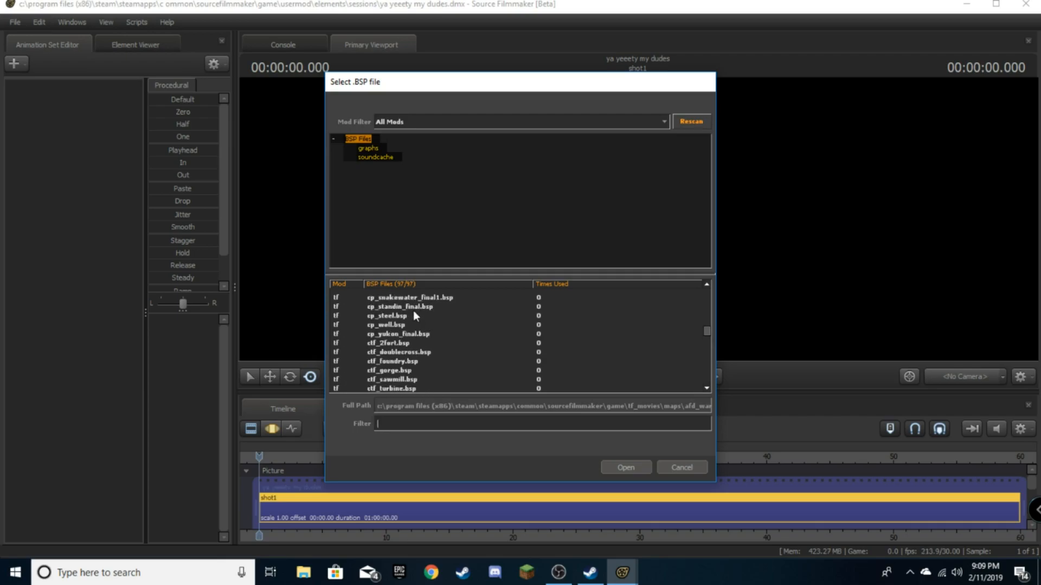
{"action": "scroll", "coordinate": [416, 314], "scroll_direction": "up", "scroll_amount": 2}
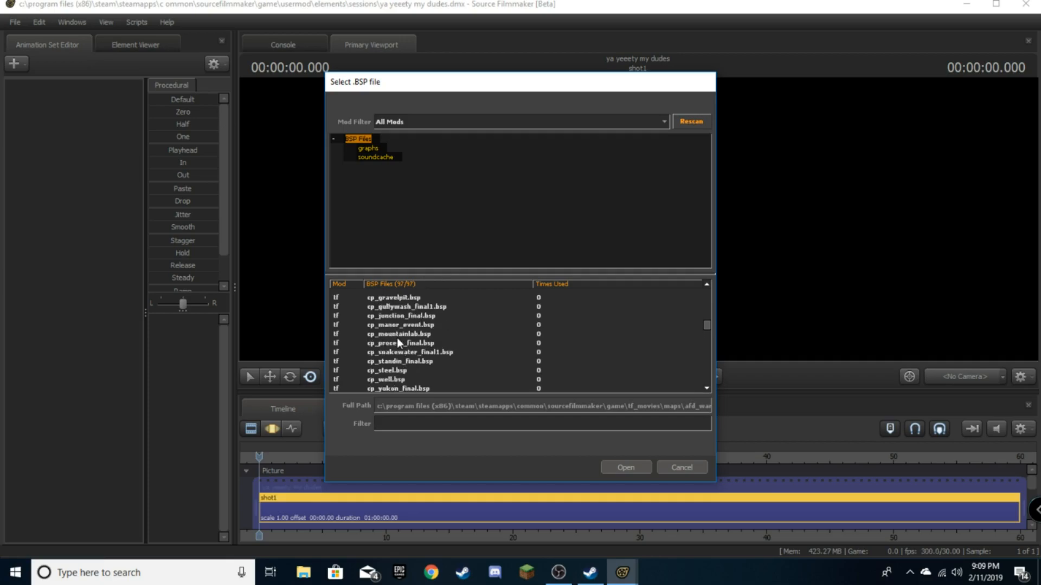
{"action": "scroll", "coordinate": [402, 334], "scroll_direction": "up", "scroll_amount": 1}
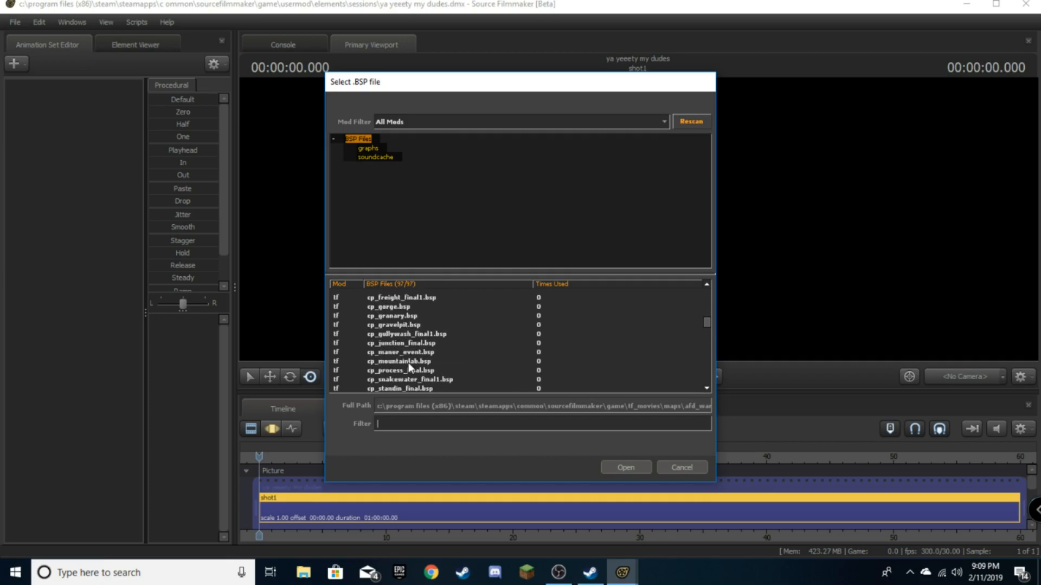
{"action": "double_click", "coordinate": [408, 361]}
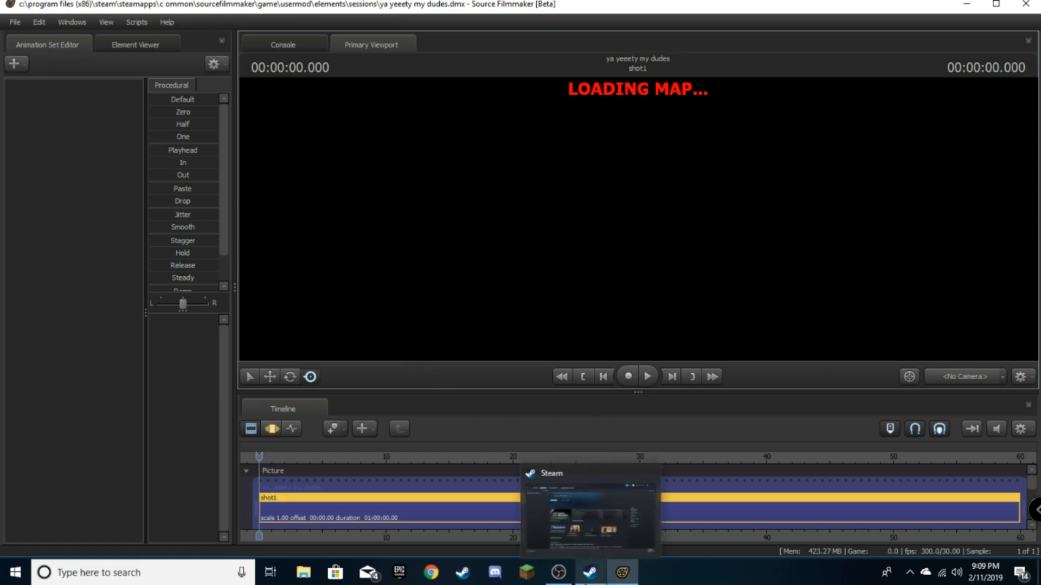
- Switch to Steam, open the Source Filmmaker Workshop and look through its popular items
{"action": "left_click", "coordinate": [591, 575]}
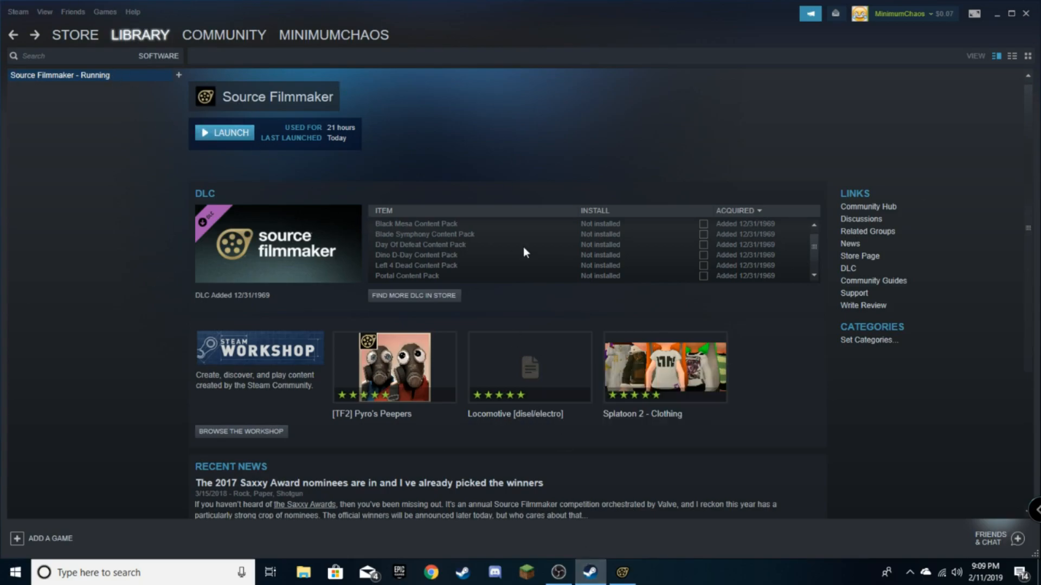
{"action": "left_click", "coordinate": [228, 434]}
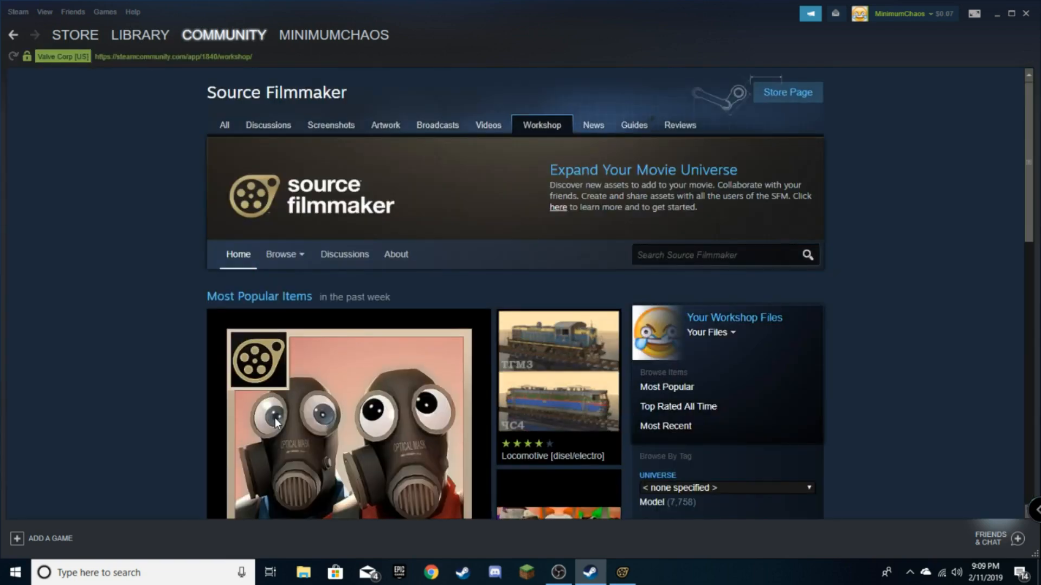
{"action": "scroll", "coordinate": [628, 417], "scroll_direction": "down", "scroll_amount": 12}
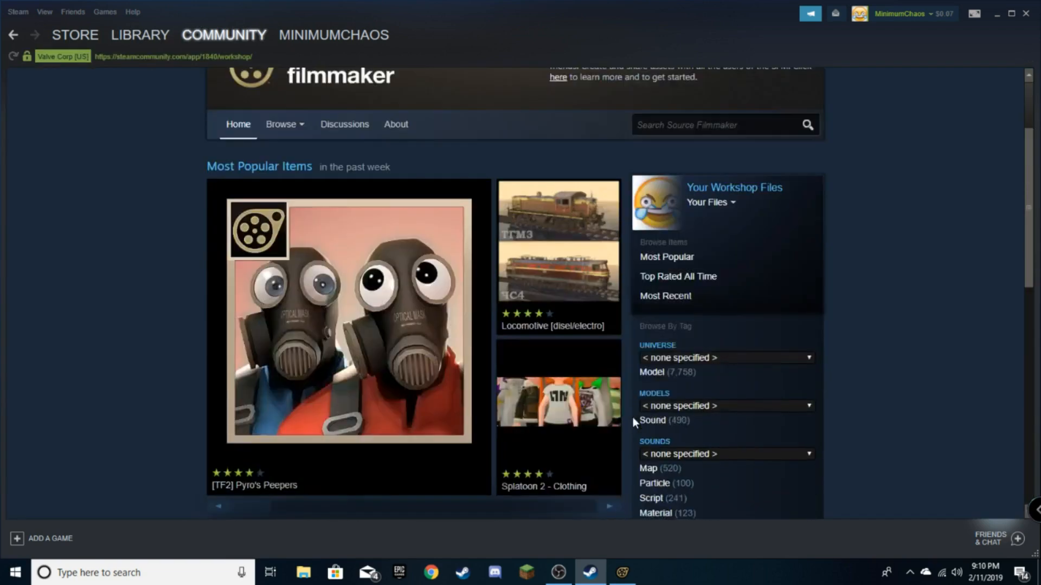
{"action": "scroll", "coordinate": [600, 417], "scroll_direction": "down", "scroll_amount": 3}
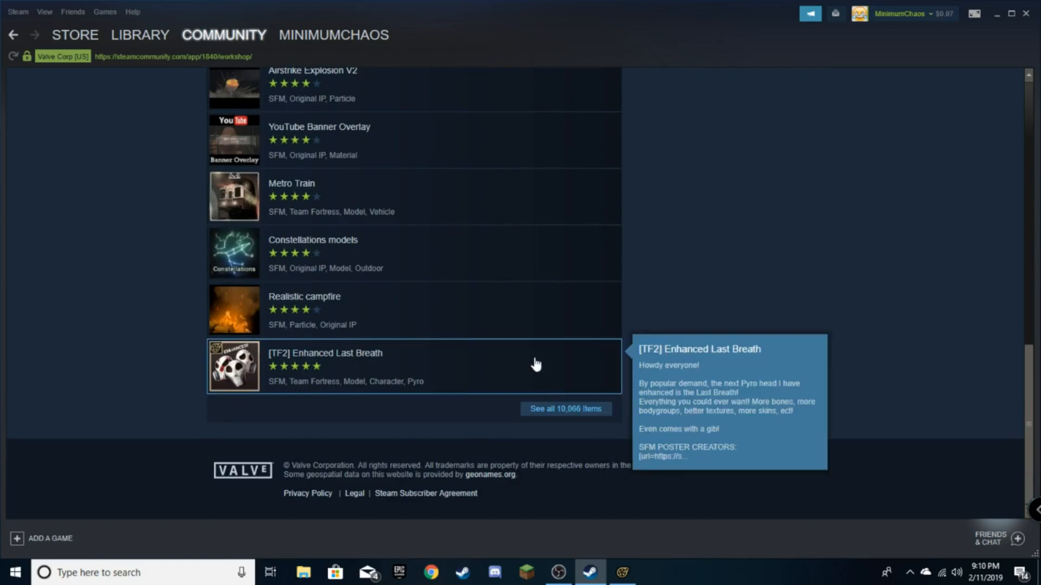
{"action": "scroll", "coordinate": [499, 319], "scroll_direction": "up", "scroll_amount": 3}
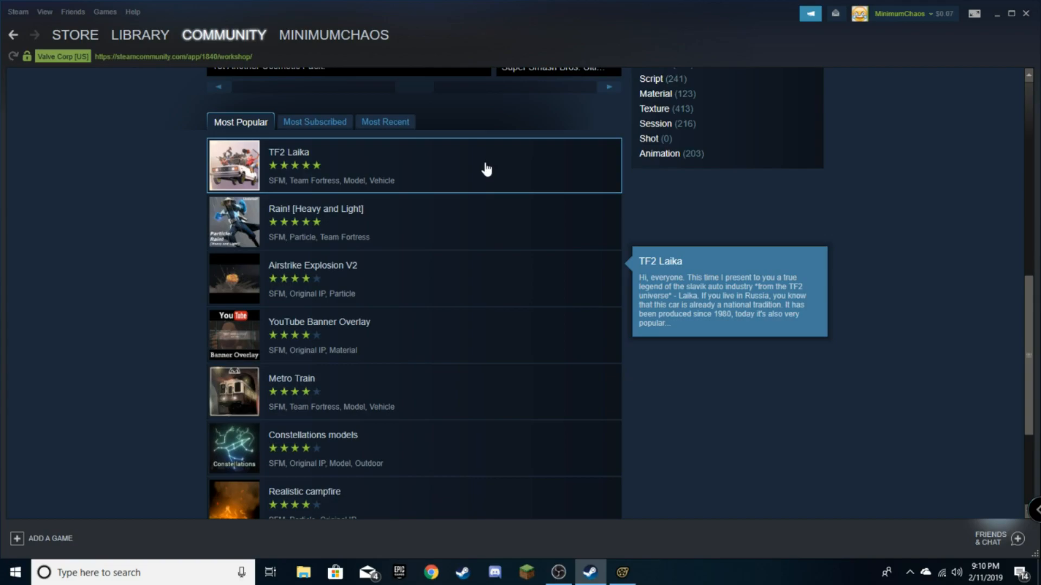
{"action": "scroll", "coordinate": [379, 219], "scroll_direction": "up", "scroll_amount": 10}
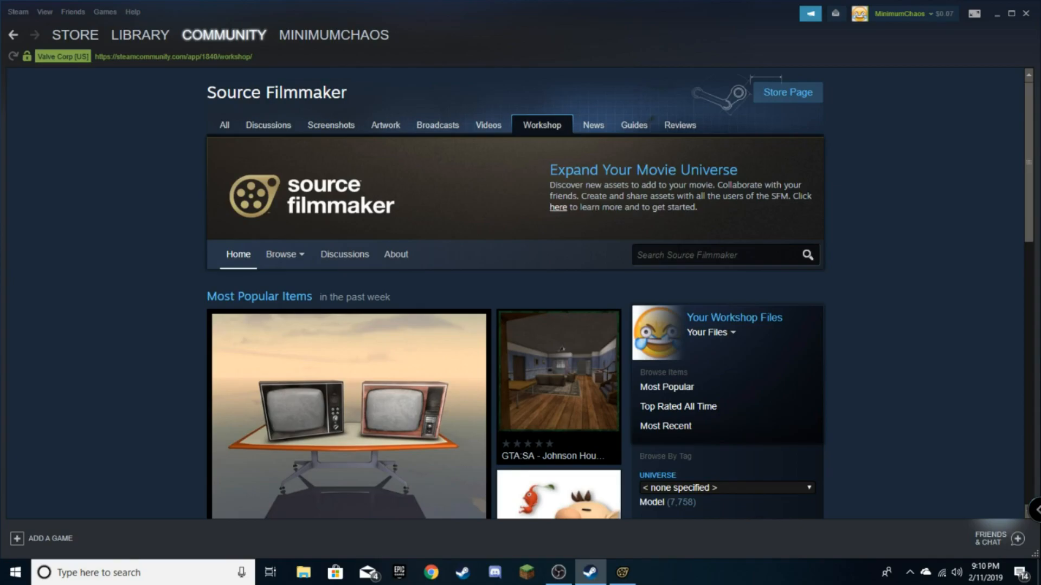
- Search the Source Filmmaker Workshop for "fortnite" and look through the resulting items
{"action": "left_click", "coordinate": [673, 253]}
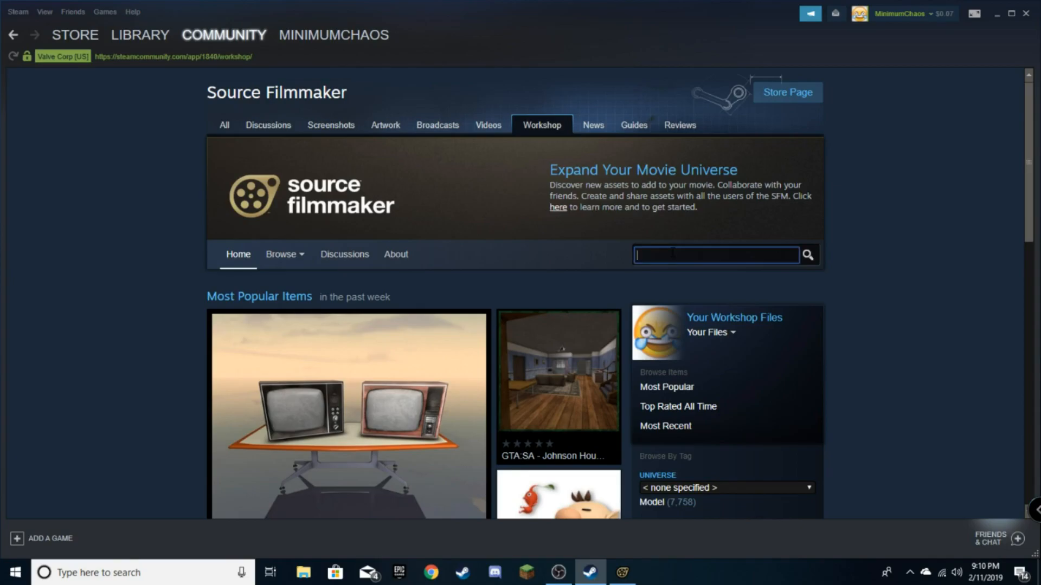
{"action": "type", "text": "fortnite"}
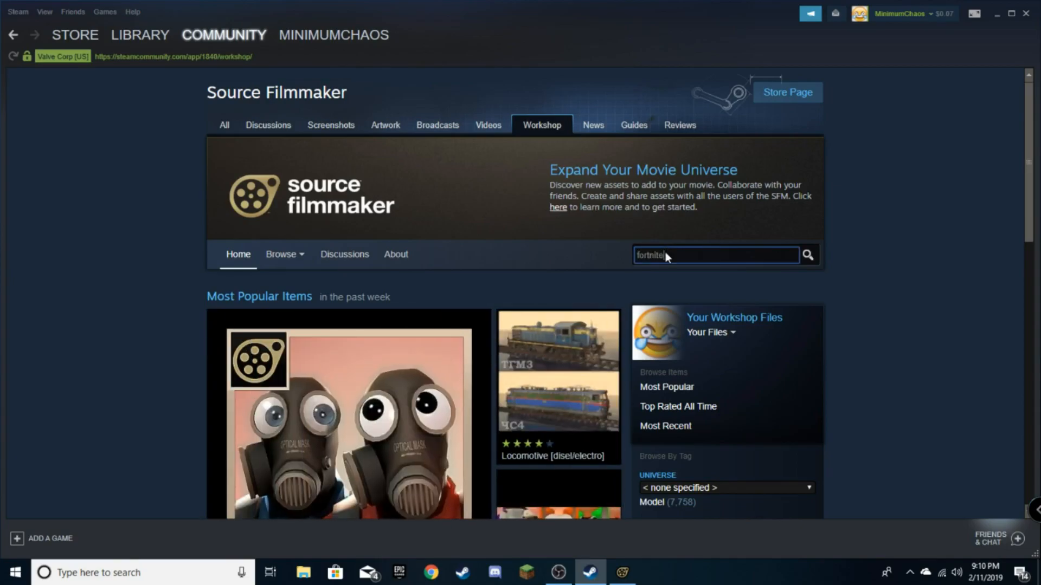
{"action": "key", "text": "Return"}
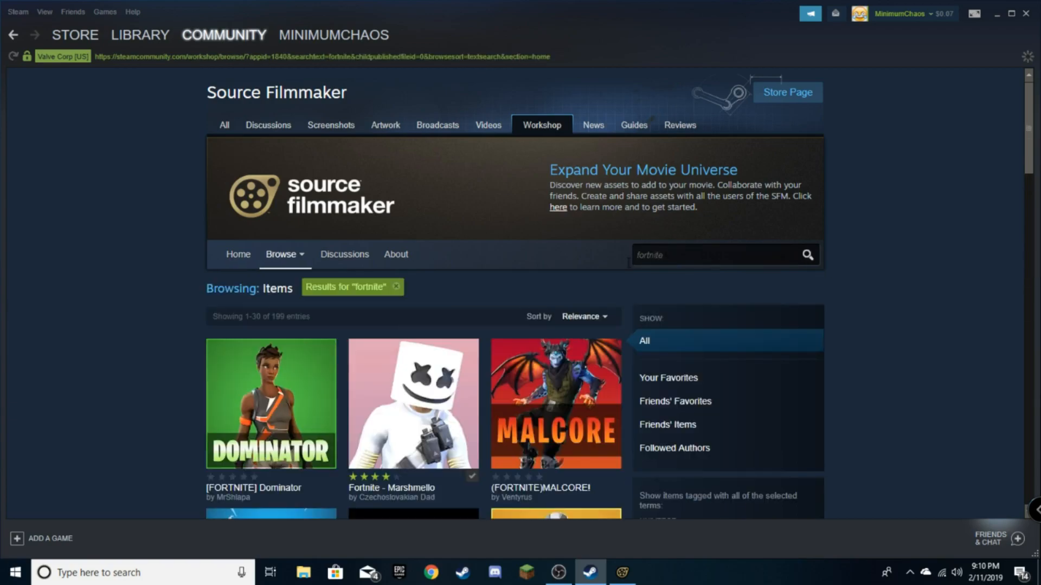
{"action": "scroll", "coordinate": [535, 349], "scroll_direction": "down", "scroll_amount": 2}
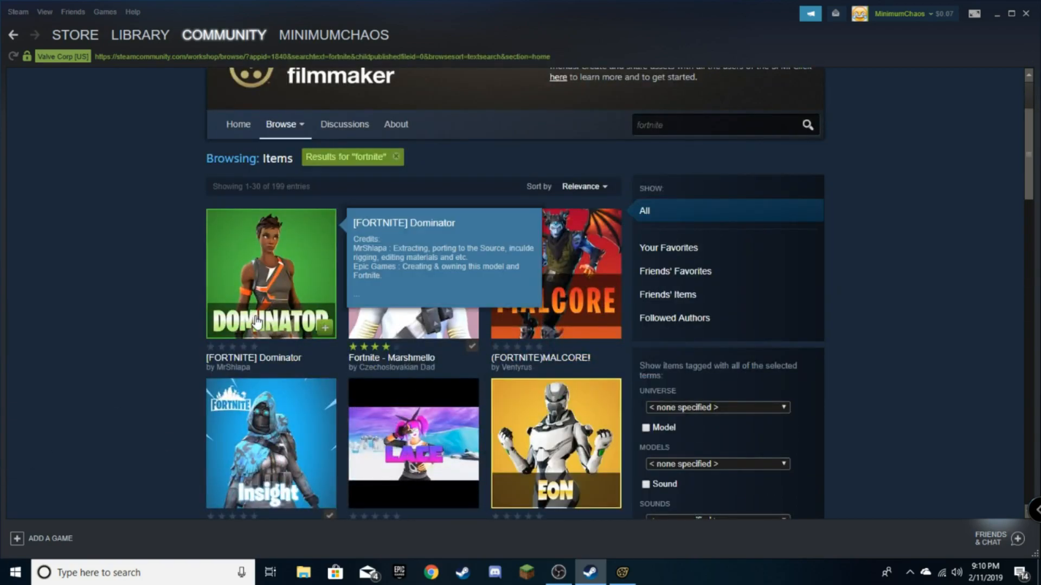
{"action": "scroll", "coordinate": [323, 348], "scroll_direction": "down", "scroll_amount": 15}
{"action": "scroll", "coordinate": [324, 351], "scroll_direction": "down", "scroll_amount": 5}
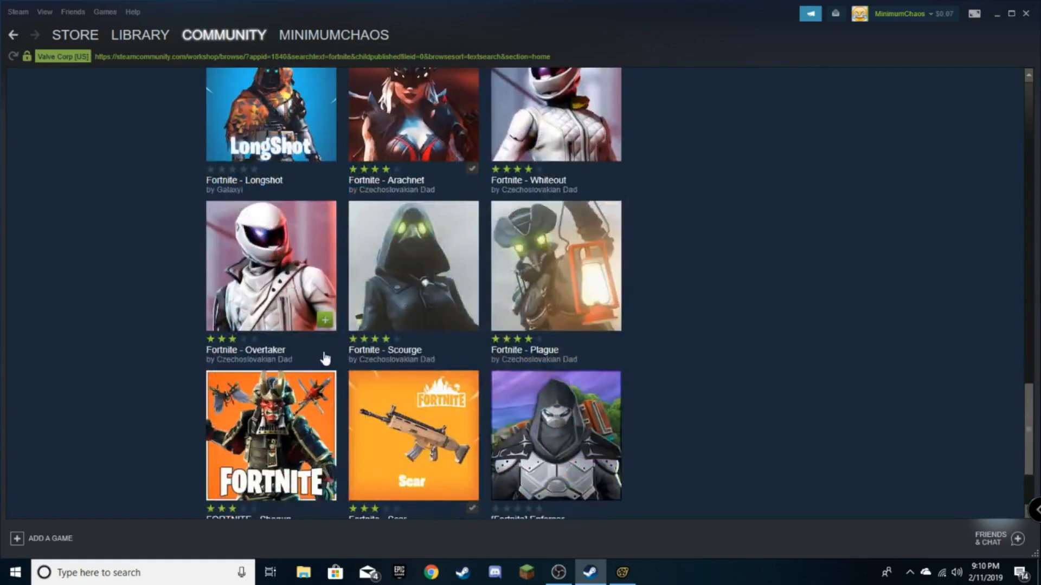
{"action": "scroll", "coordinate": [323, 351], "scroll_direction": "up", "scroll_amount": 6}
{"action": "scroll", "coordinate": [602, 407], "scroll_direction": "up", "scroll_amount": 14}
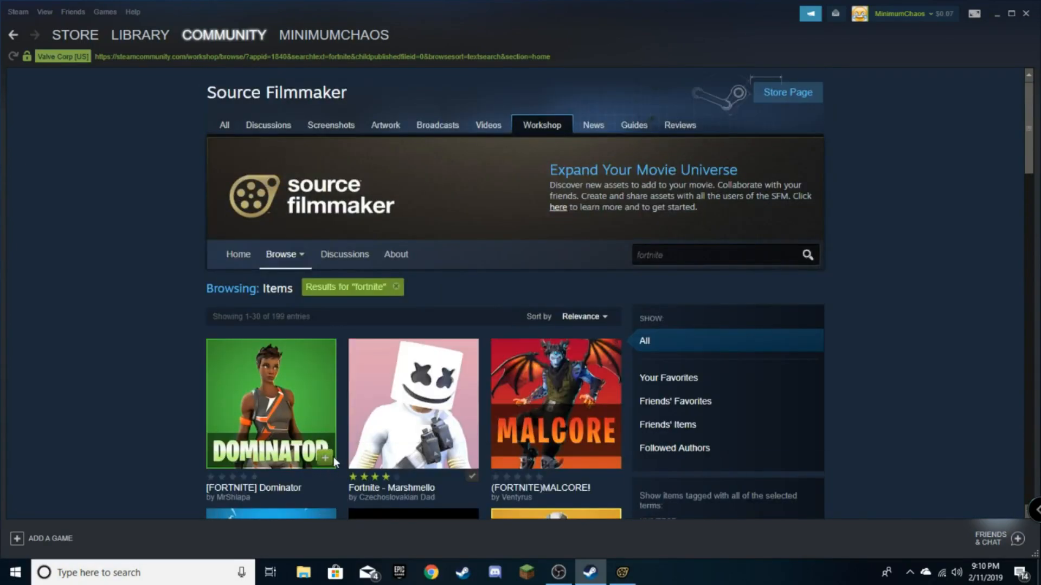
- Subscribe to the [FORTNITE] Dominator item and look through the rest of the first page of Workshop results
{"action": "scroll", "coordinate": [337, 457], "scroll_direction": "down", "scroll_amount": 6}
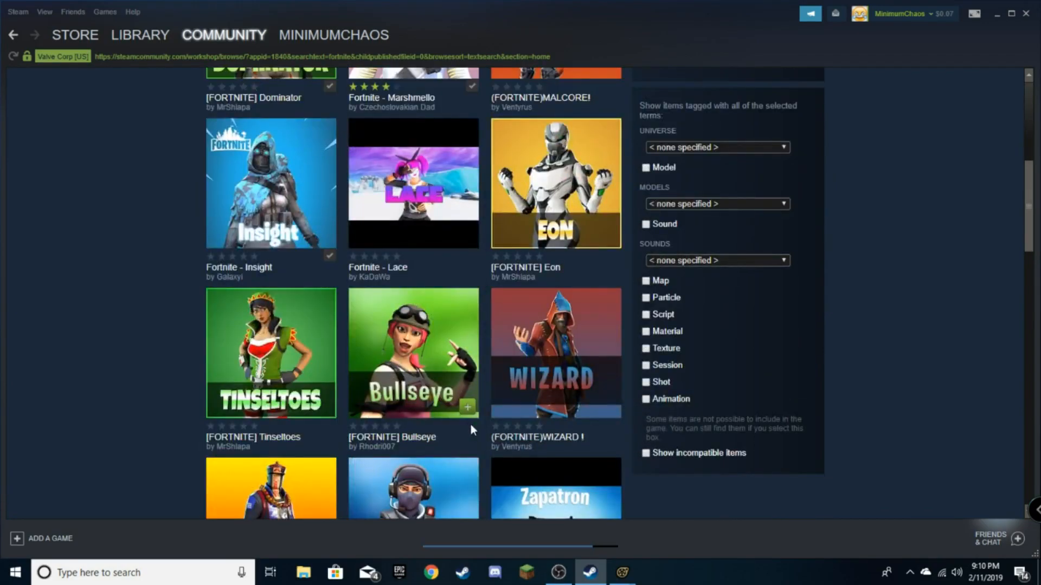
{"action": "mouse_move", "coordinate": [566, 208]}
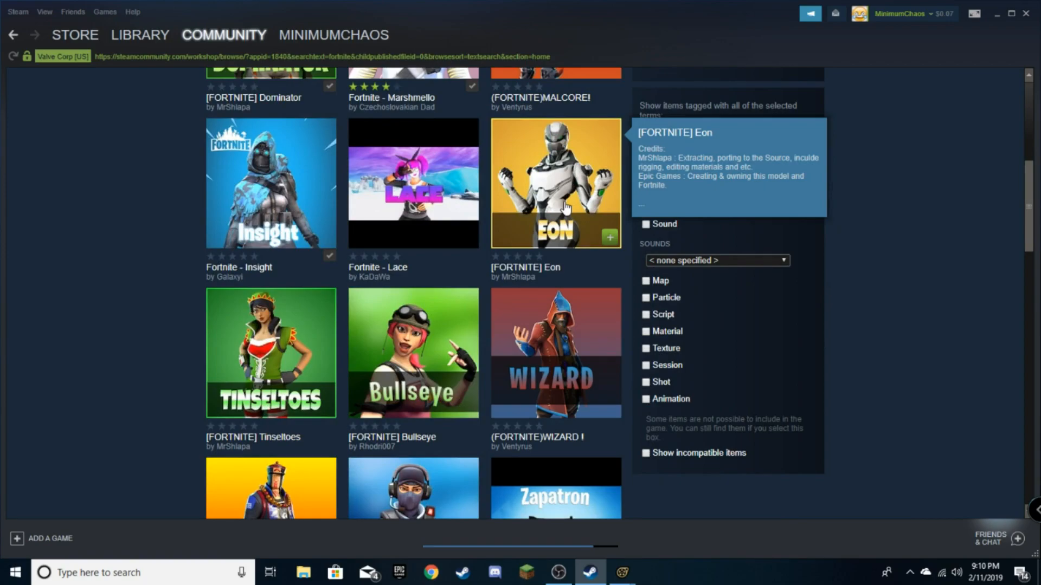
{"action": "mouse_move", "coordinate": [250, 367]}
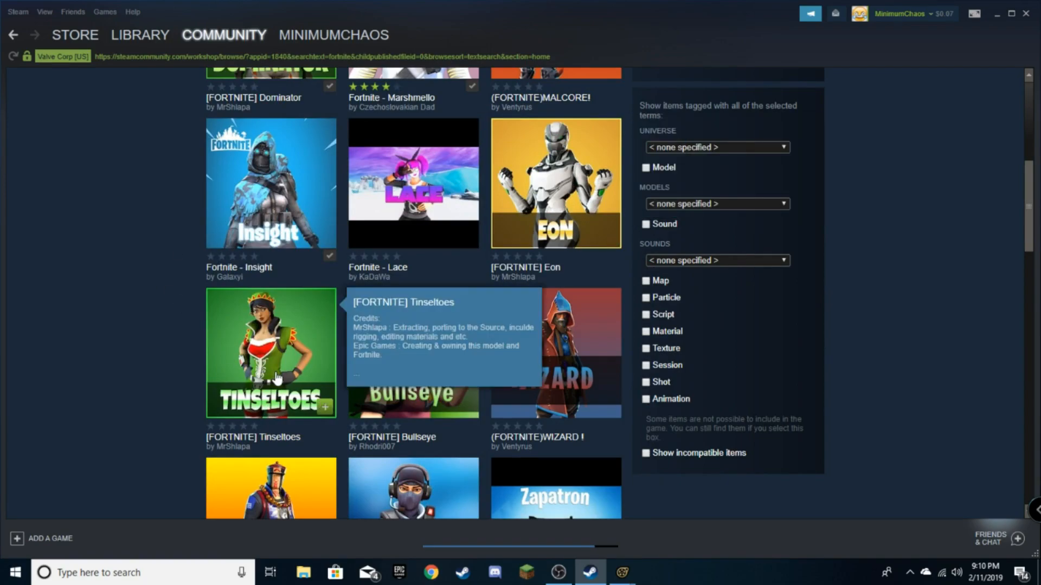
{"action": "scroll", "coordinate": [275, 378], "scroll_direction": "down", "scroll_amount": 5}
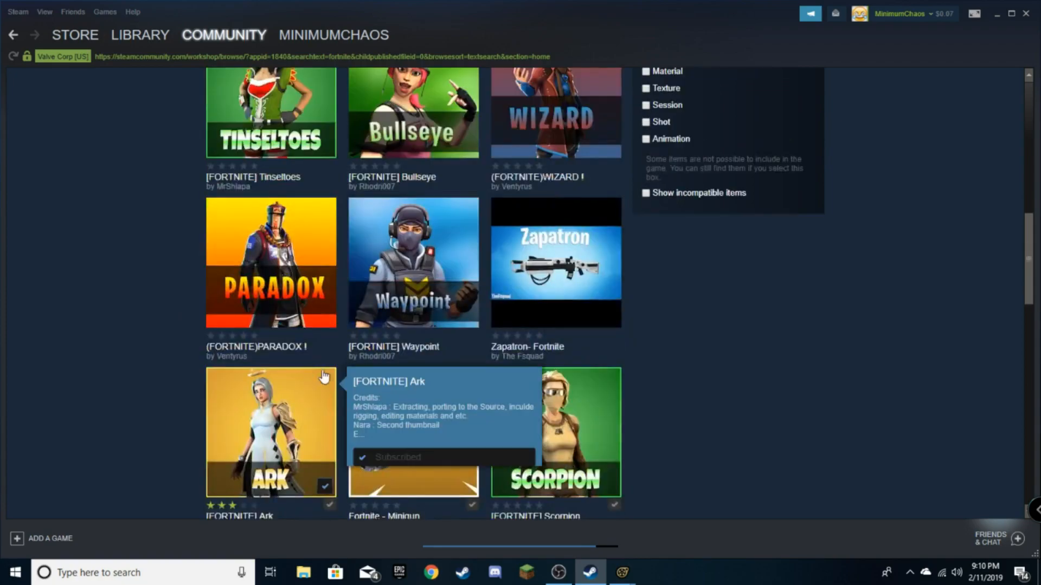
{"action": "mouse_move", "coordinate": [373, 385]}
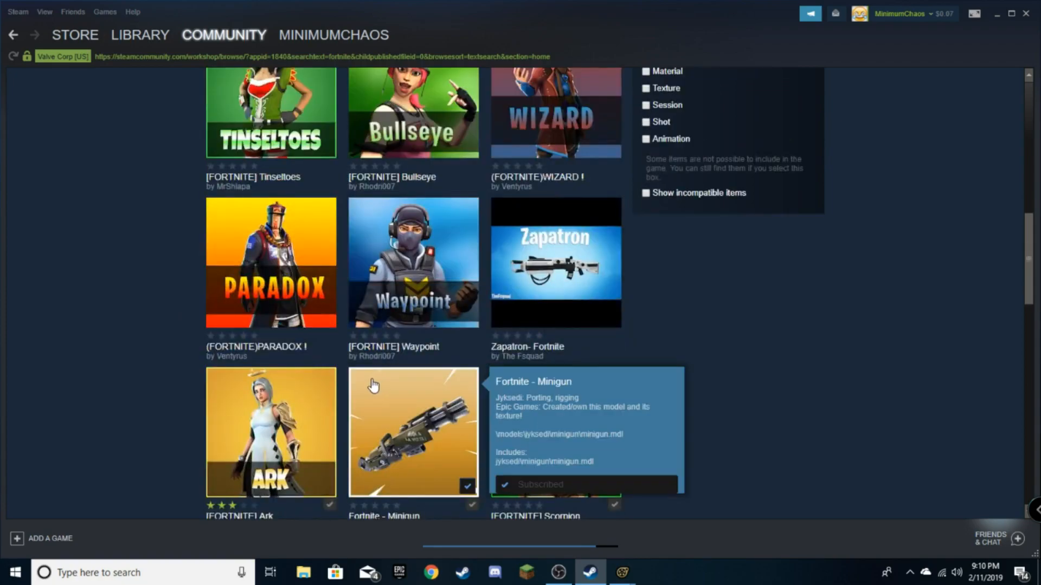
{"action": "scroll", "coordinate": [373, 385], "scroll_direction": "down", "scroll_amount": 1}
{"action": "scroll", "coordinate": [395, 394], "scroll_direction": "down", "scroll_amount": 1}
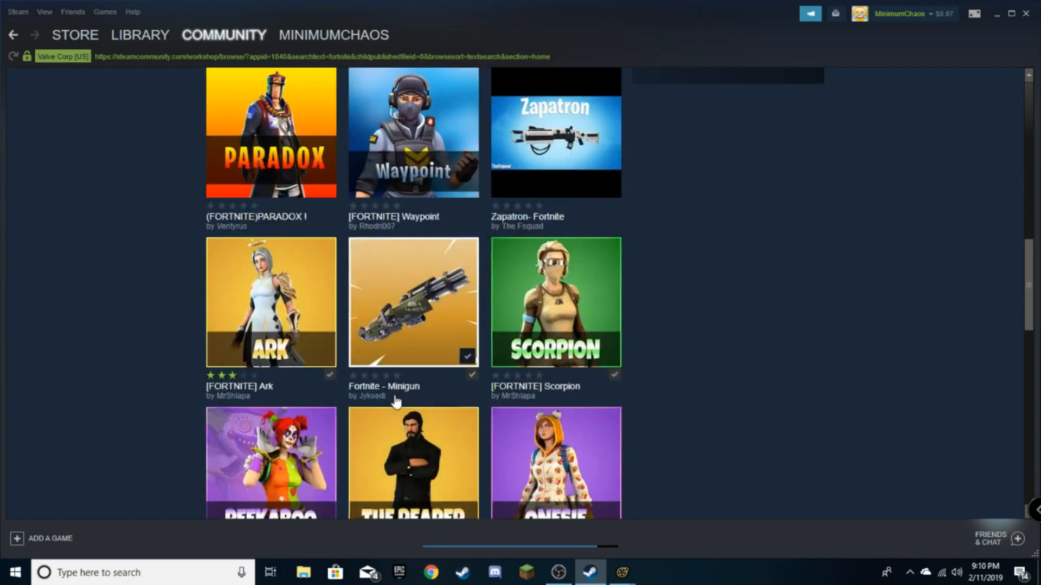
{"action": "scroll", "coordinate": [395, 394], "scroll_direction": "down", "scroll_amount": 5}
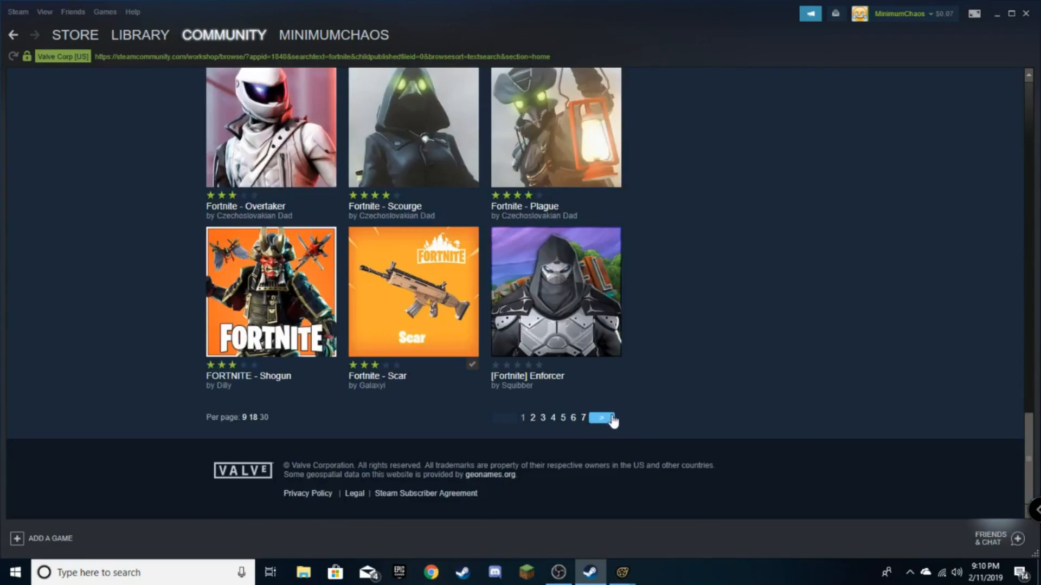
- Look through the Fortnite characters and weapons on the second and third pages of Workshop results
{"action": "left_click", "coordinate": [602, 418]}
{"action": "scroll", "coordinate": [557, 434], "scroll_direction": "down", "scroll_amount": 5}
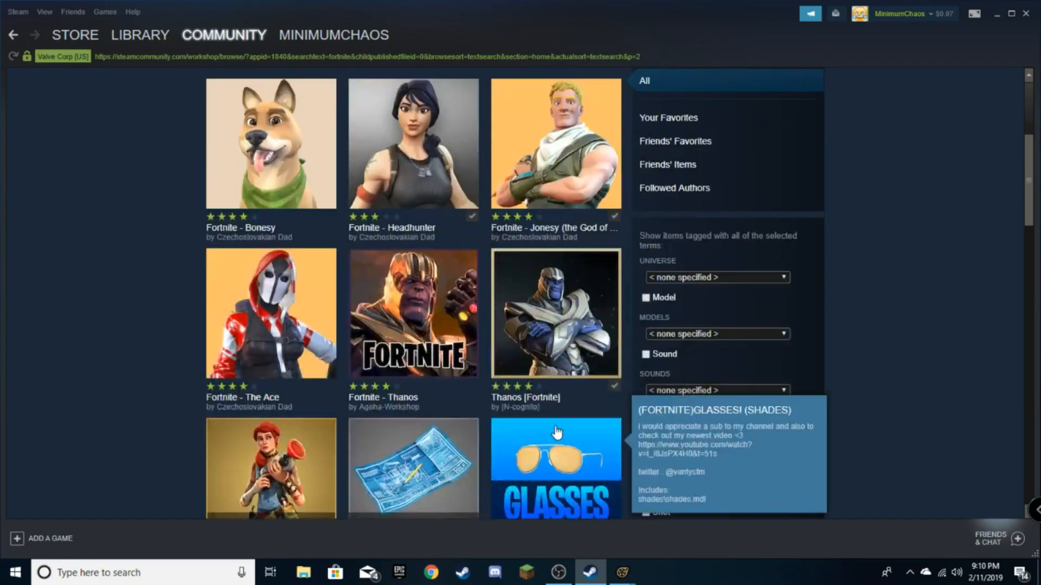
{"action": "scroll", "coordinate": [497, 477], "scroll_direction": "down", "scroll_amount": 2}
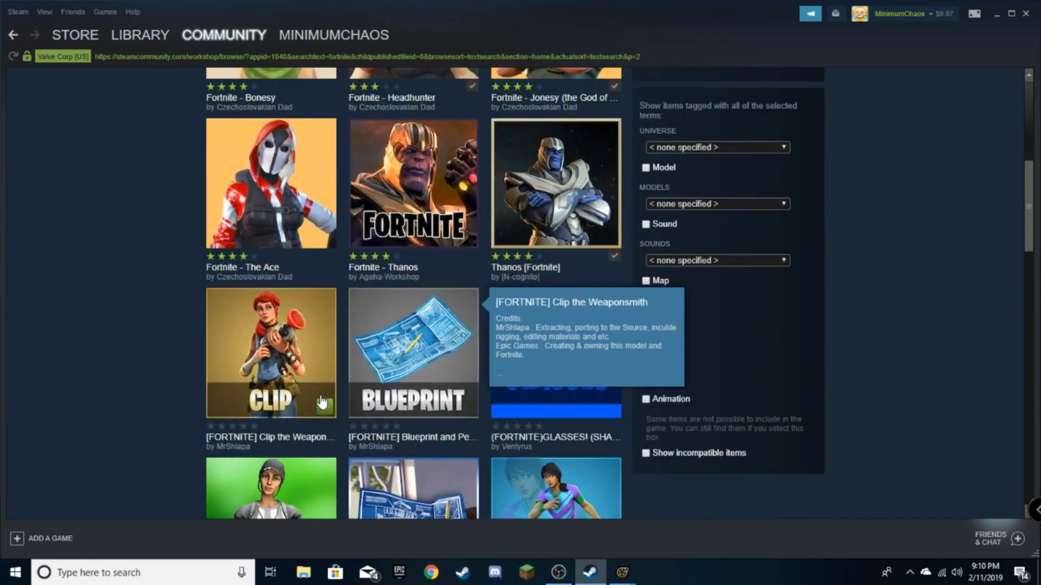
{"action": "scroll", "coordinate": [321, 402], "scroll_direction": "down", "scroll_amount": 2}
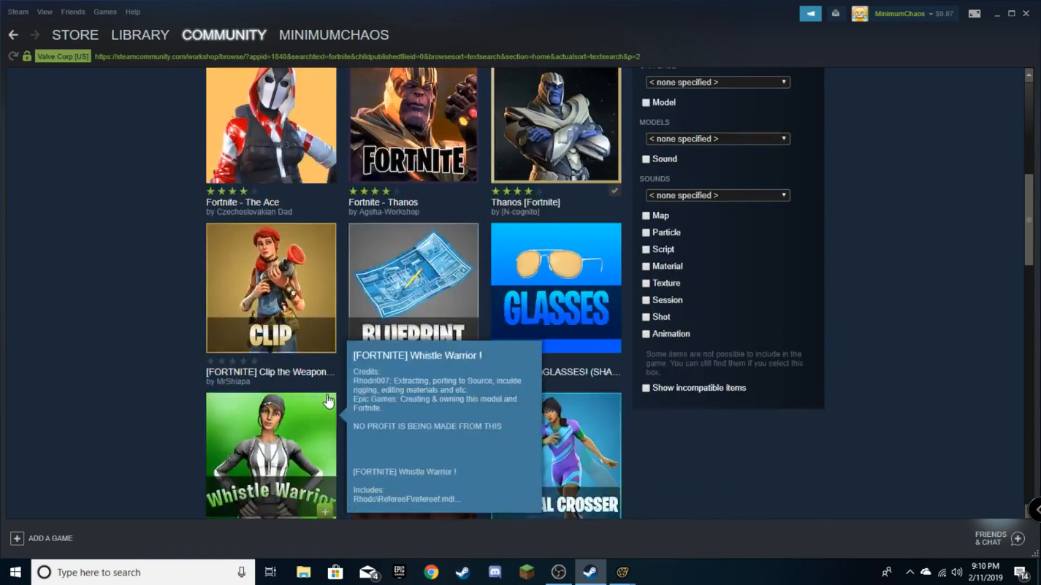
{"action": "scroll", "coordinate": [519, 363], "scroll_direction": "down", "scroll_amount": 2}
{"action": "scroll", "coordinate": [519, 364], "scroll_direction": "down", "scroll_amount": 13}
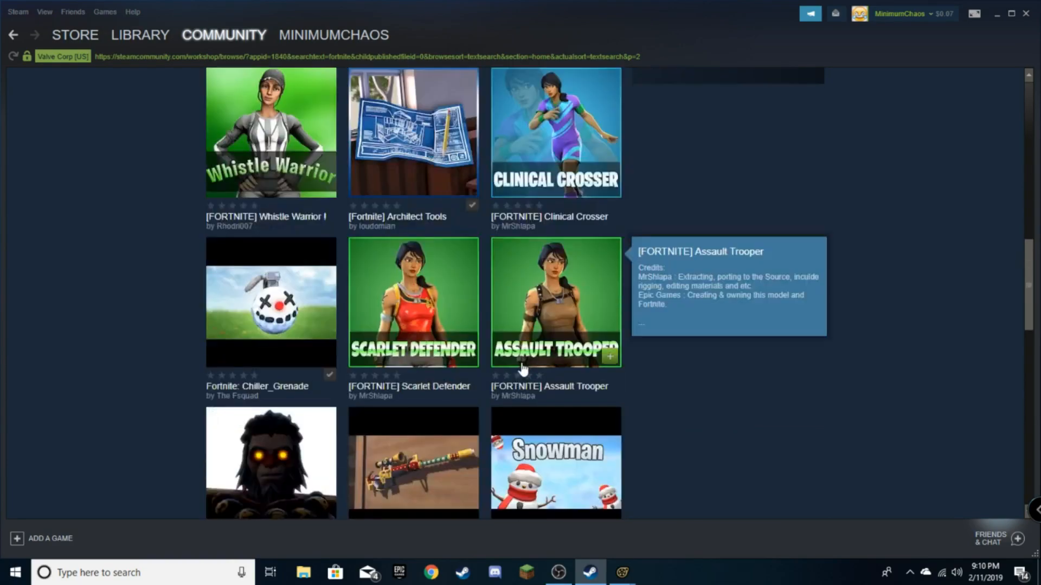
{"action": "scroll", "coordinate": [462, 431], "scroll_direction": "down", "scroll_amount": 3}
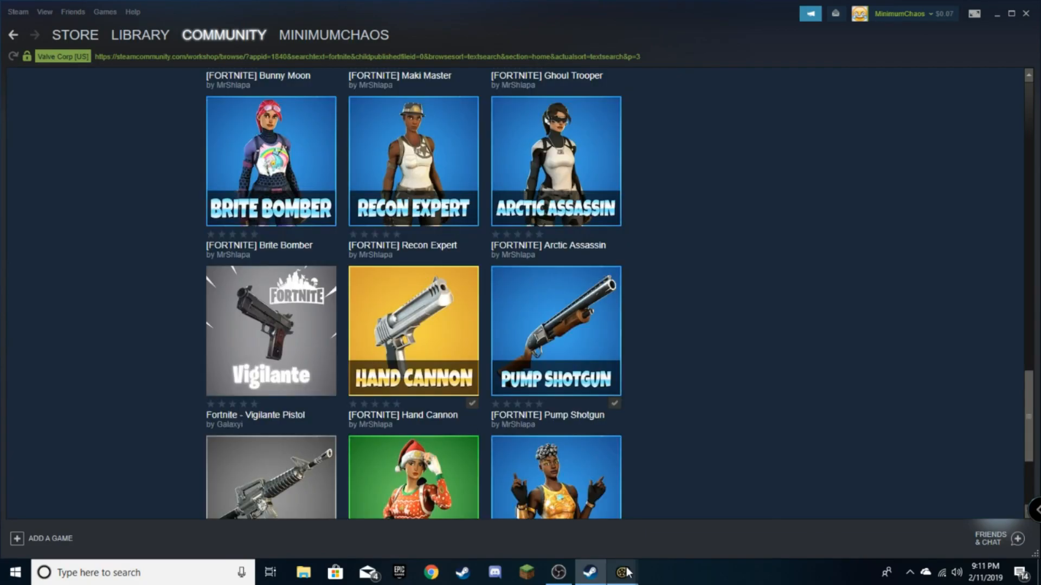
- Switch to Source Filmmaker and download the queued [FORTNITE] Dominator item, keeping the existing files for all conflicts
{"action": "mouse_move", "coordinate": [623, 572]}
{"action": "left_click", "coordinate": [593, 530]}
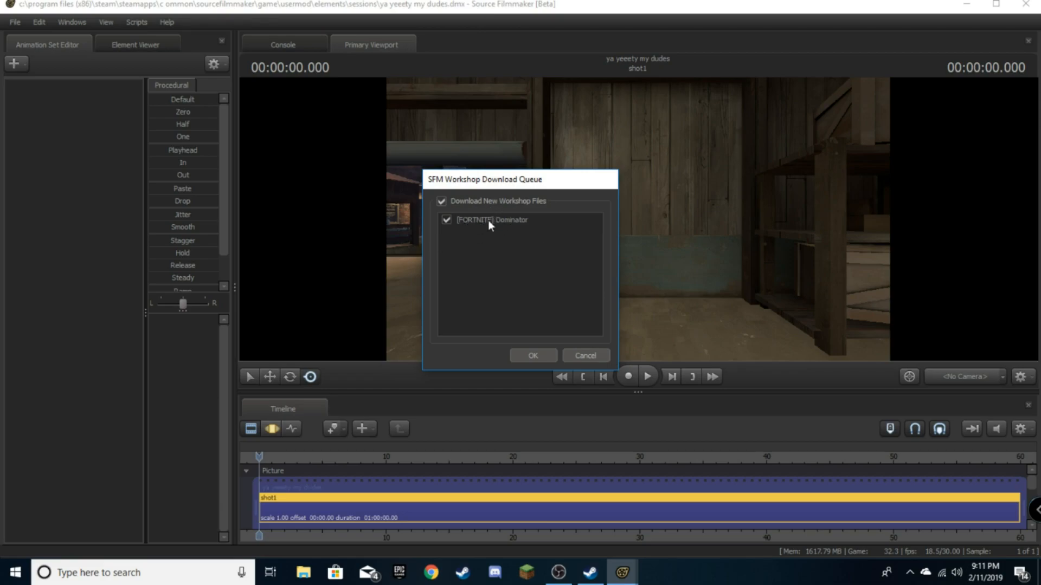
{"action": "left_click", "coordinate": [534, 356]}
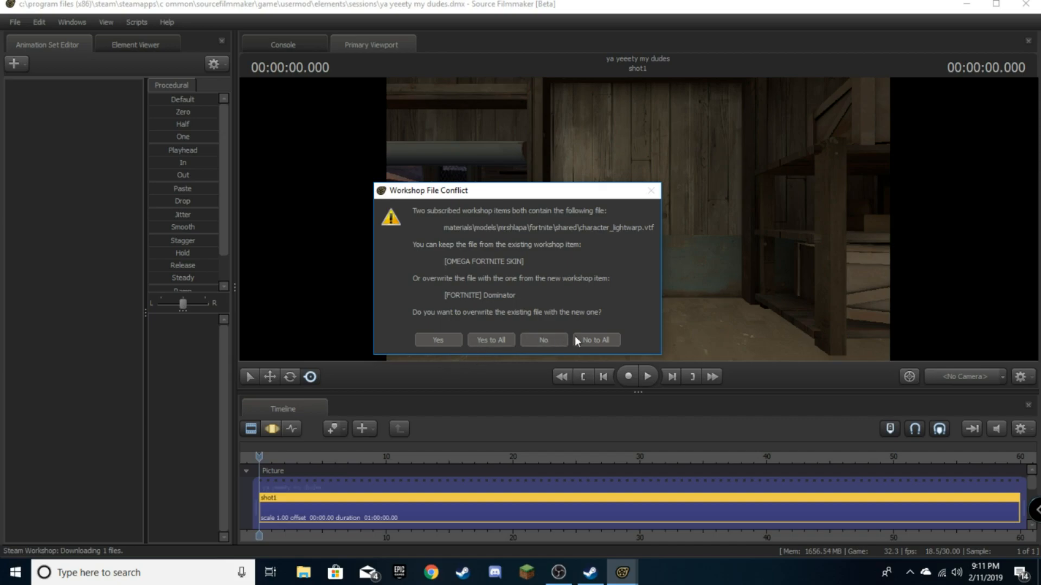
{"action": "left_click", "coordinate": [592, 340]}
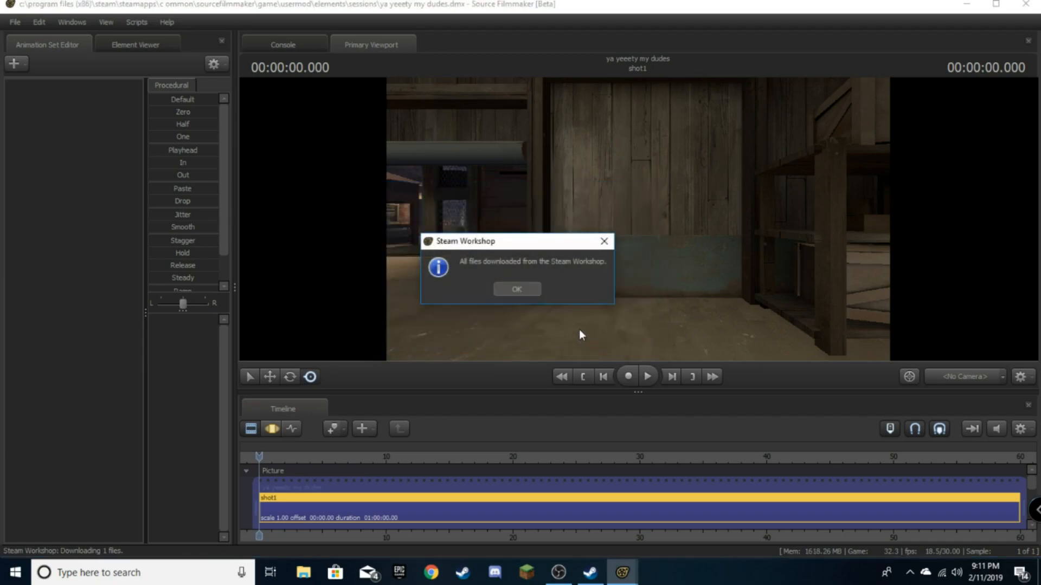
{"action": "left_click", "coordinate": [522, 291]}
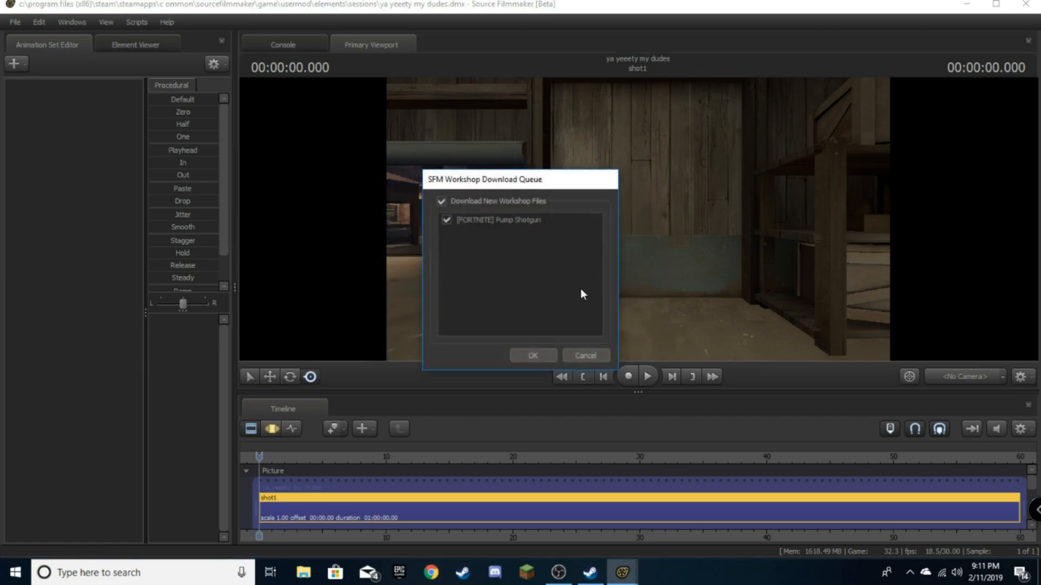
- Download the queued [FORTNITE] Pump Shotgun item, keeping the existing files for all conflicts
{"action": "left_click", "coordinate": [550, 356]}
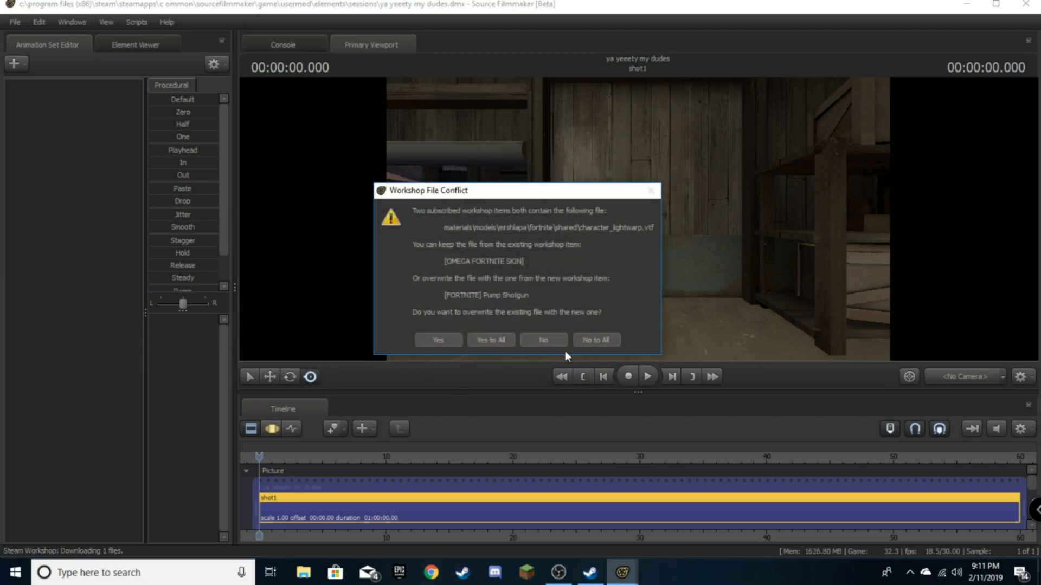
{"action": "left_click", "coordinate": [593, 341]}
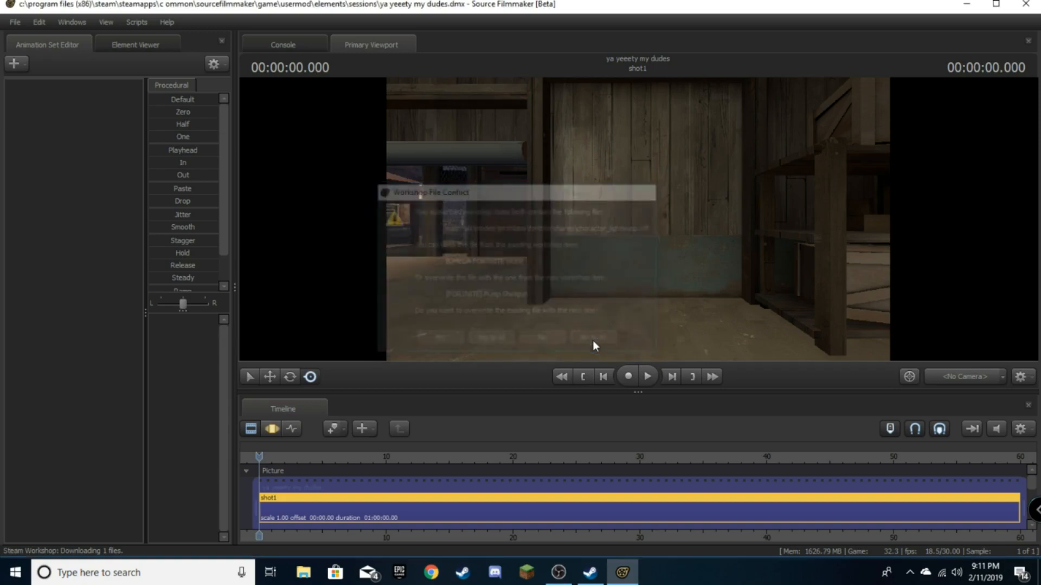
{"action": "left_click", "coordinate": [520, 294]}
- Fly the work camera past the blue barrels and crates and out of the wooden building into the outdoor yard
{"action": "mouse_move", "coordinate": [637, 219]}
{"action": "left_mouse_down"}
{"action": "mouse_move", "coordinate": [759, 219]}
{"action": "mouse_move", "coordinate": [638, 219]}
{"action": "left_mouse_up"}
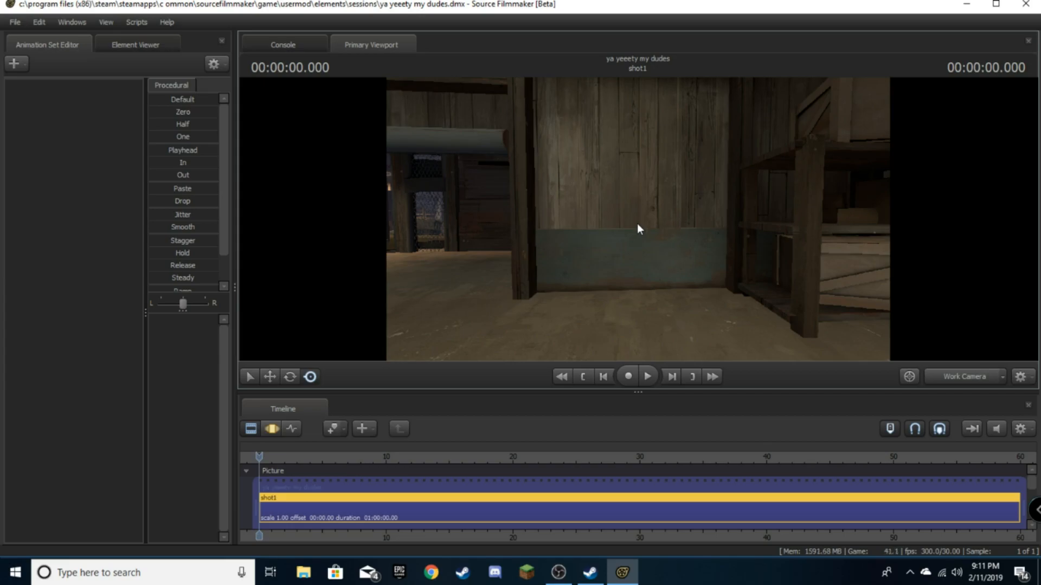
{"action": "left_click_drag", "start_coordinate": [637, 233], "coordinate": [309, 219]}
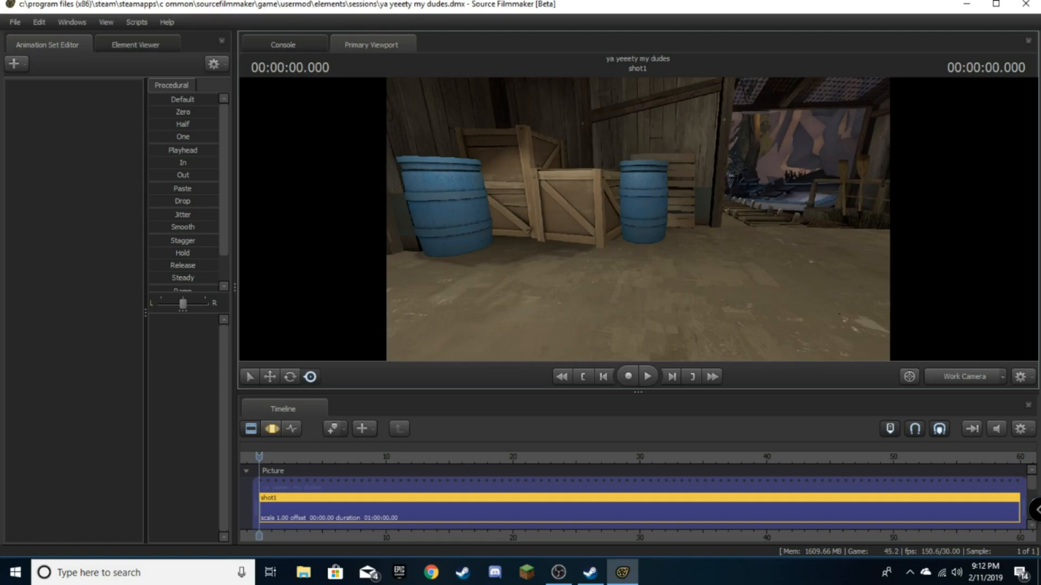
{"action": "left_click_drag", "start_coordinate": [637, 219], "coordinate": [802, 168]}
{"action": "key", "text": "w"}
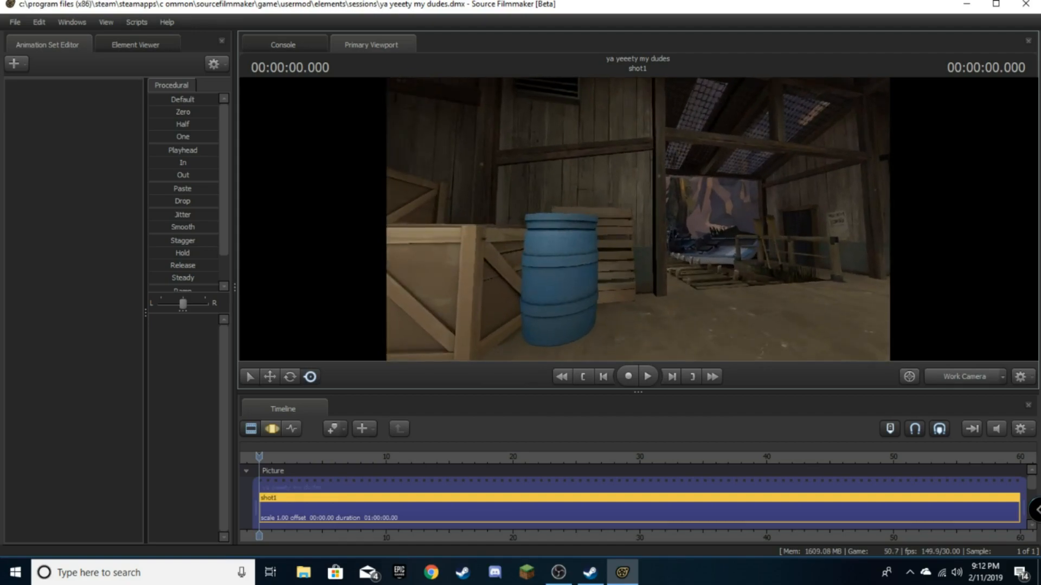
{"action": "key", "text": "s"}
{"action": "key", "text": "w"}
{"action": "key", "text": "s"}
{"action": "key", "text": "w"}
{"action": "key", "text": "w"}
{"action": "key", "text": "w"}
{"action": "key", "text": "w"}
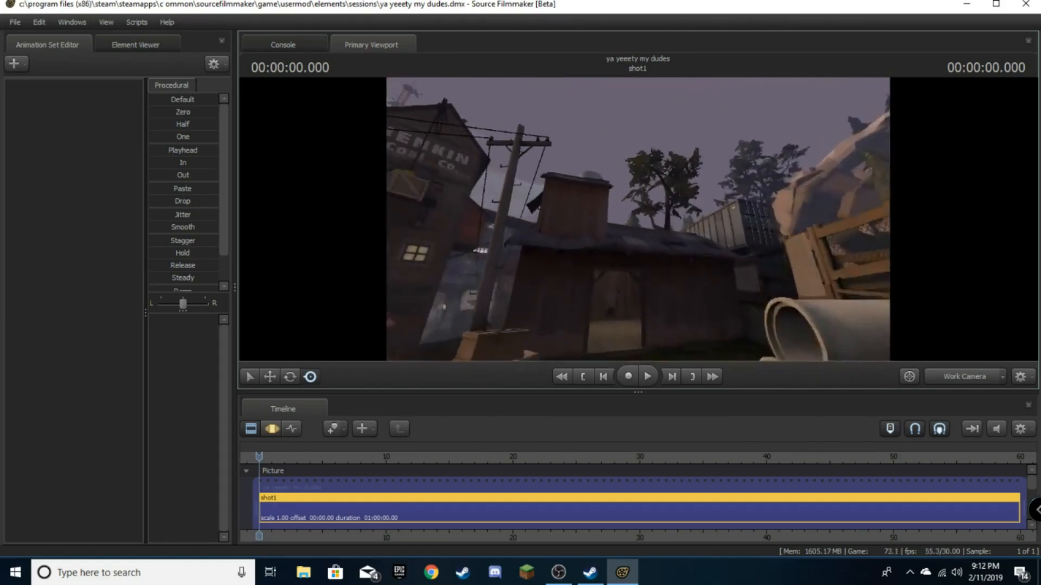
- Position the work camera above the dirt path beside the stacked concrete pipes, facing the lit building entrance
{"action": "left_click_drag", "start_coordinate": [638, 219], "coordinate": [475, 227]}
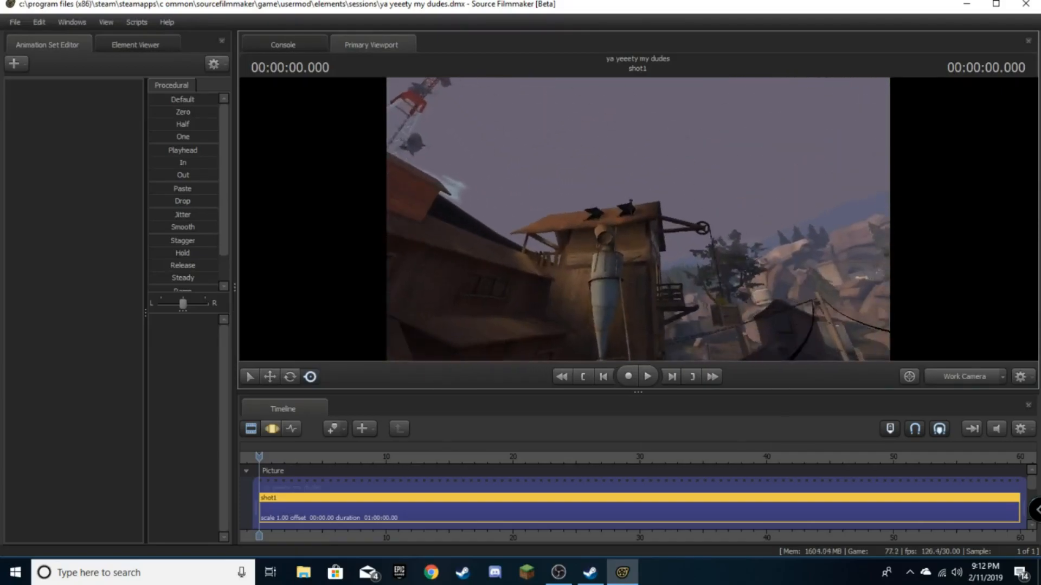
{"action": "key", "text": "w"}
{"action": "left_click_drag", "start_coordinate": [637, 219], "coordinate": [632, 249]}
{"action": "key", "text": "w"}
{"action": "key", "text": "w"}
{"action": "key", "text": "w"}
{"action": "key", "text": "w"}
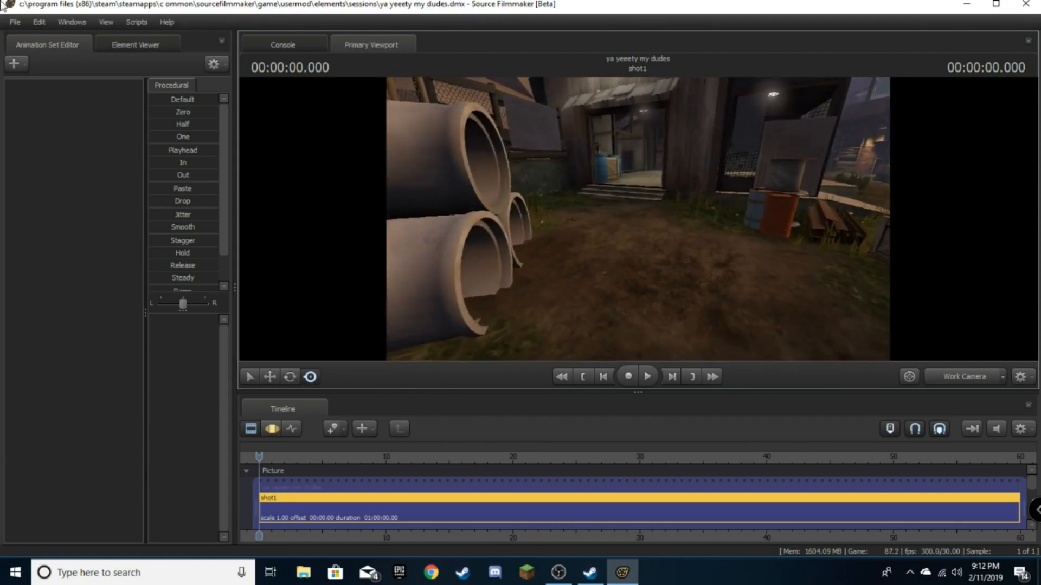
- Create an animation set for a new model, filtering the model files by "domi" and opening the Fortnite Dominator character model
{"action": "left_click", "coordinate": [14, 65]}
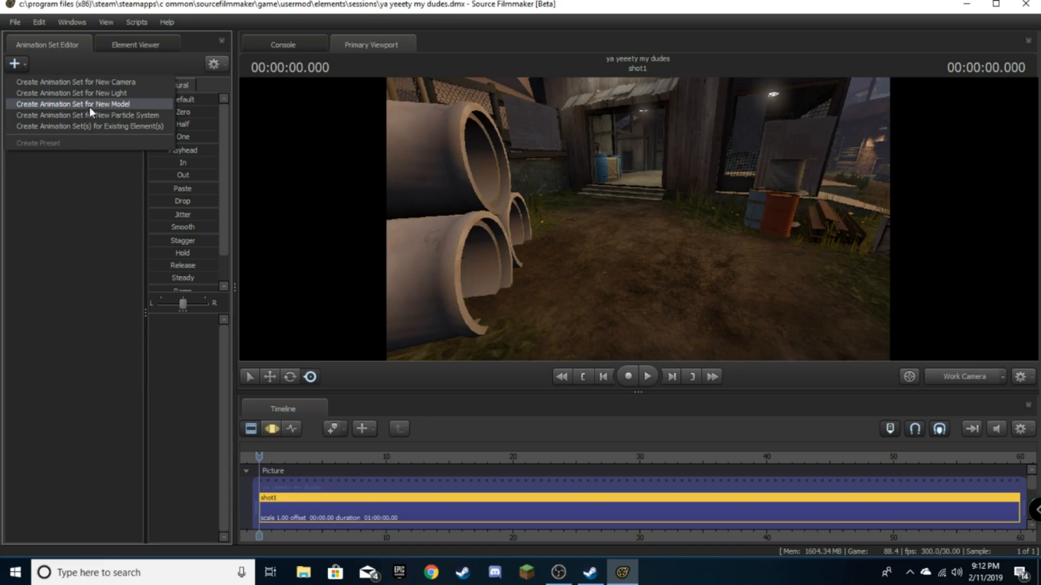
{"action": "left_click", "coordinate": [15, 65]}
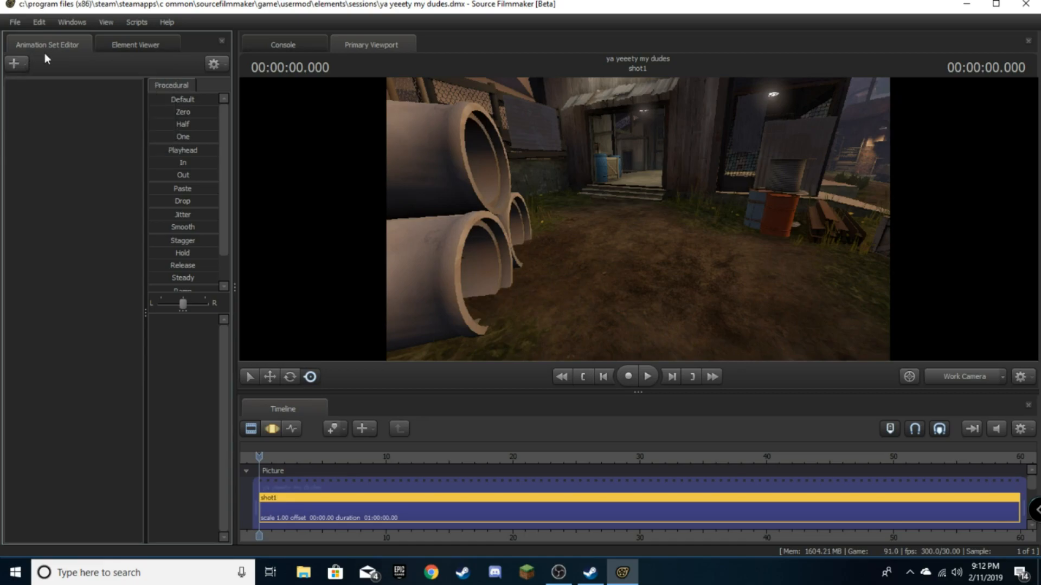
{"action": "left_click", "coordinate": [11, 64]}
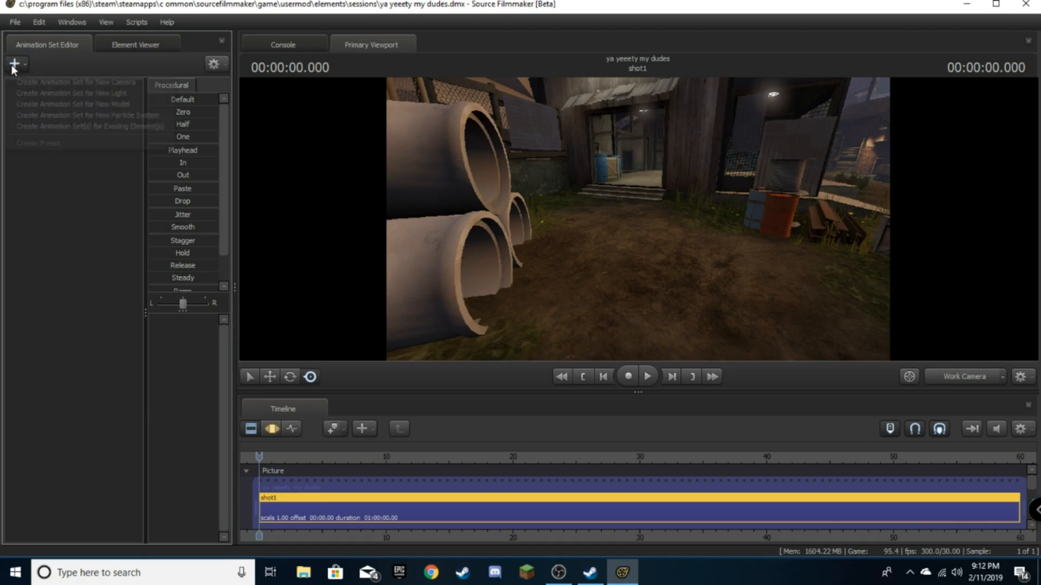
{"action": "left_click", "coordinate": [28, 105]}
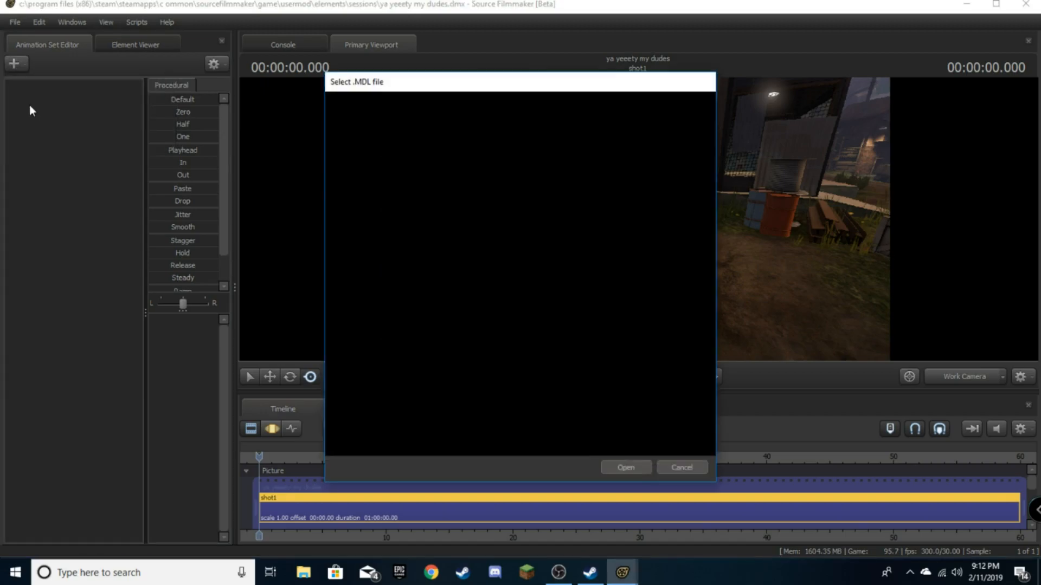
{"action": "key", "text": "BackSpace"}
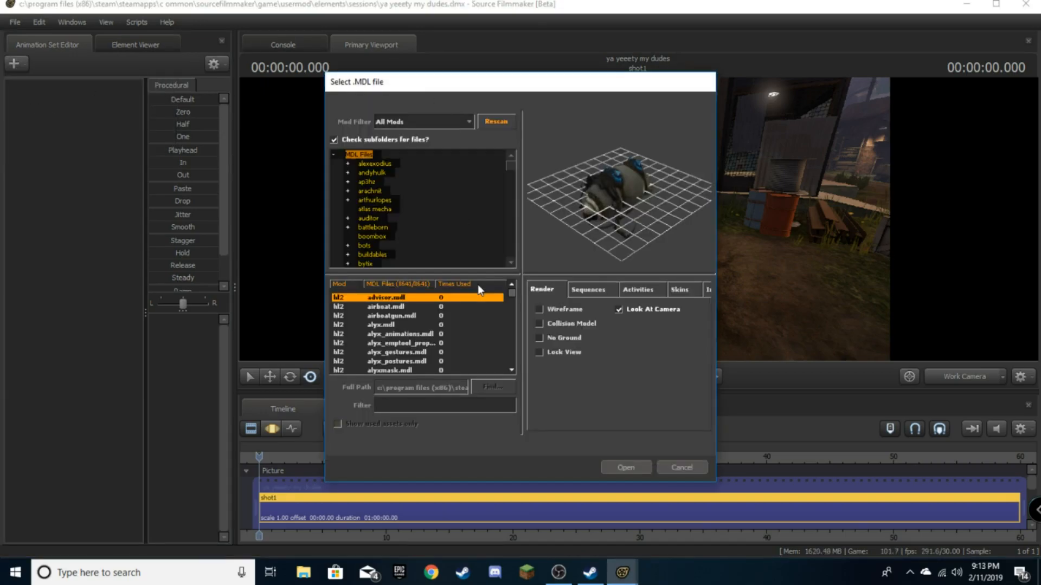
{"action": "type", "text": "dom"}
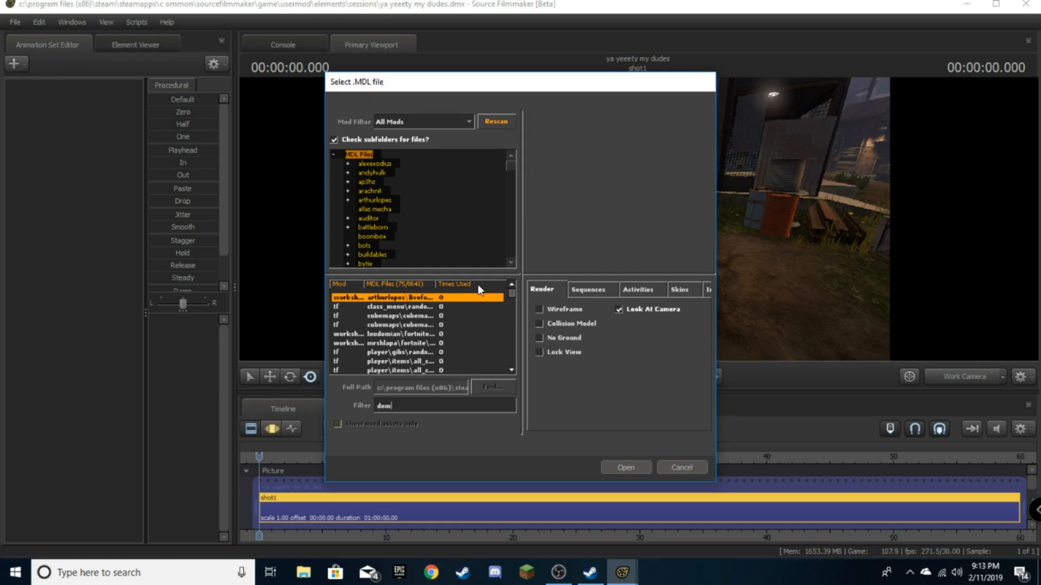
{"action": "scroll", "coordinate": [425, 357], "scroll_direction": "down", "scroll_amount": 6}
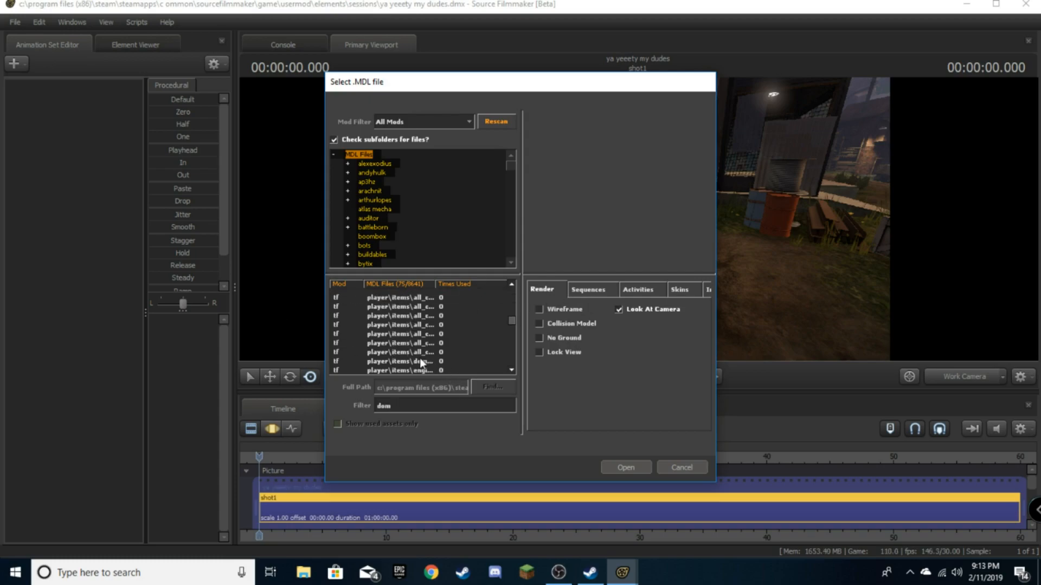
{"action": "type", "text": "a"}
{"action": "key", "text": "BackSpace"}
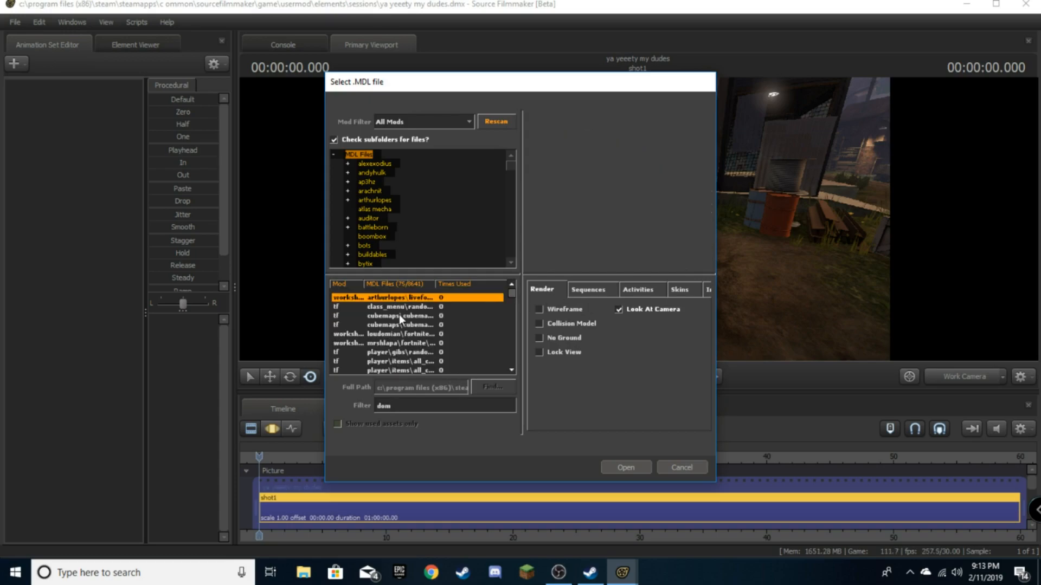
{"action": "type", "text": "i"}
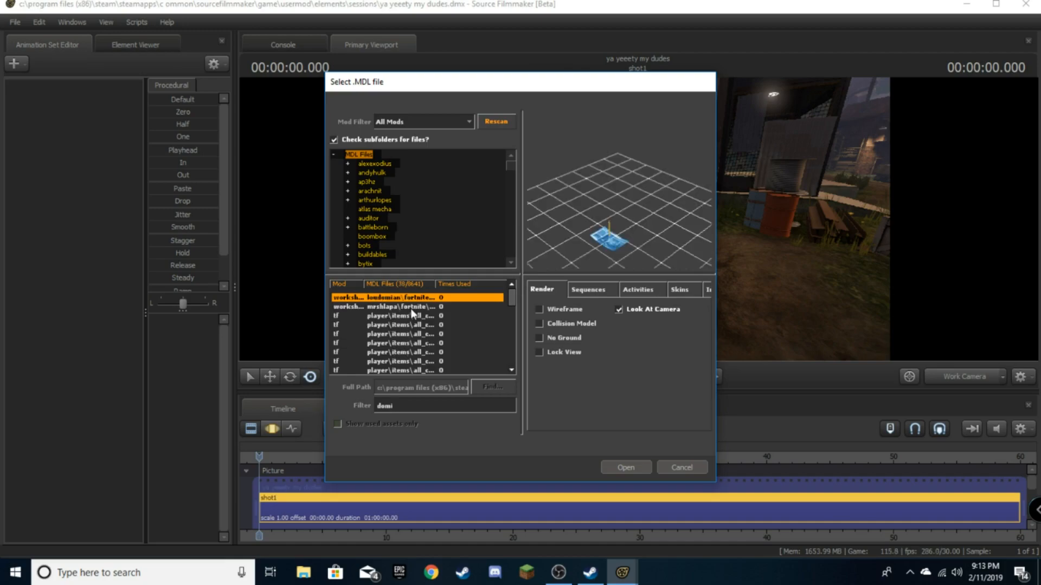
{"action": "left_click", "coordinate": [409, 308]}
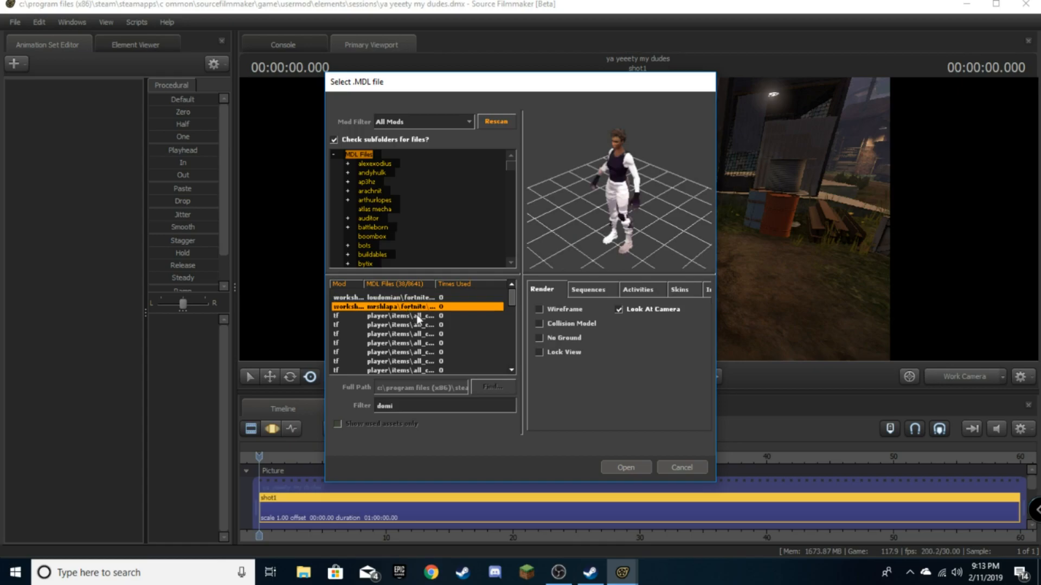
{"action": "left_click", "coordinate": [625, 468]}
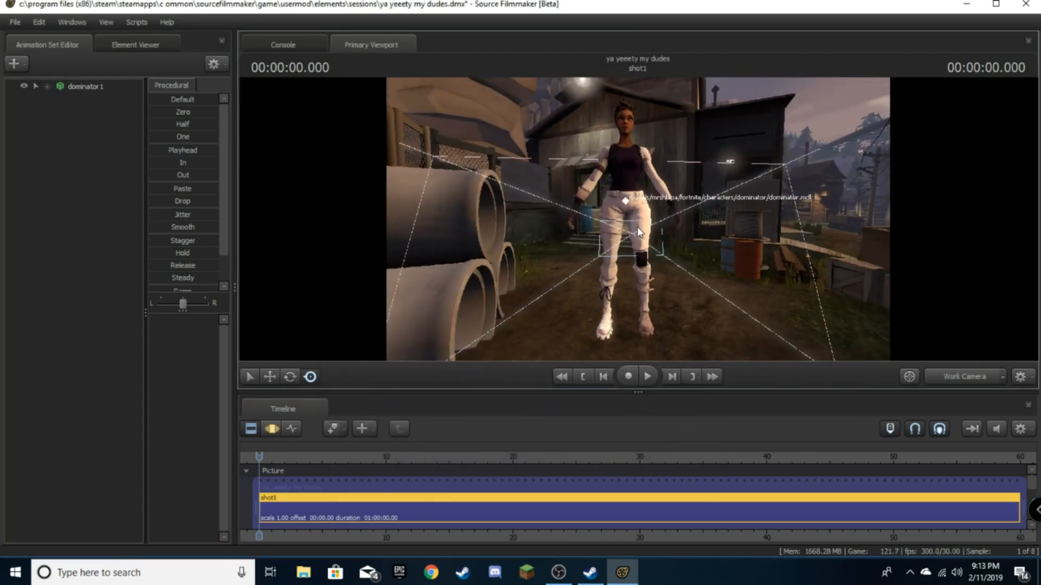
- Swing the work camera around the Dominator model to view it from its side
{"action": "left_click_drag", "start_coordinate": [718, 200], "coordinate": [759, 228]}
{"action": "key", "text": "w"}
{"action": "key", "text": "a"}
{"action": "left_click_drag", "start_coordinate": [542, 277], "coordinate": [630, 228]}
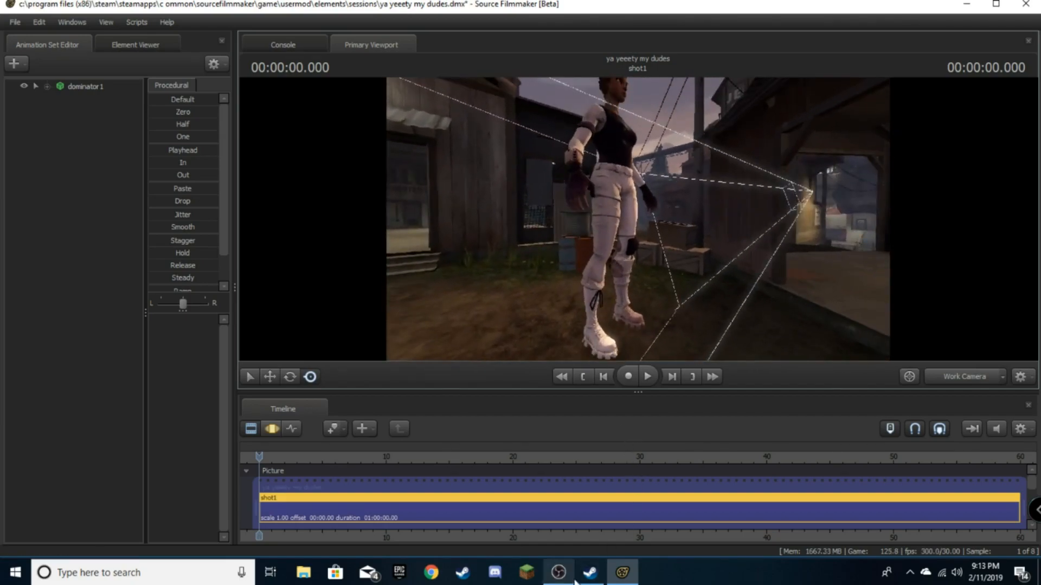
- Switch to the Steam Workshop results and subscribe to the [FORTNITE] Maki Master item
{"action": "left_click", "coordinate": [591, 573]}
{"action": "scroll", "coordinate": [513, 372], "scroll_direction": "up", "scroll_amount": 3}
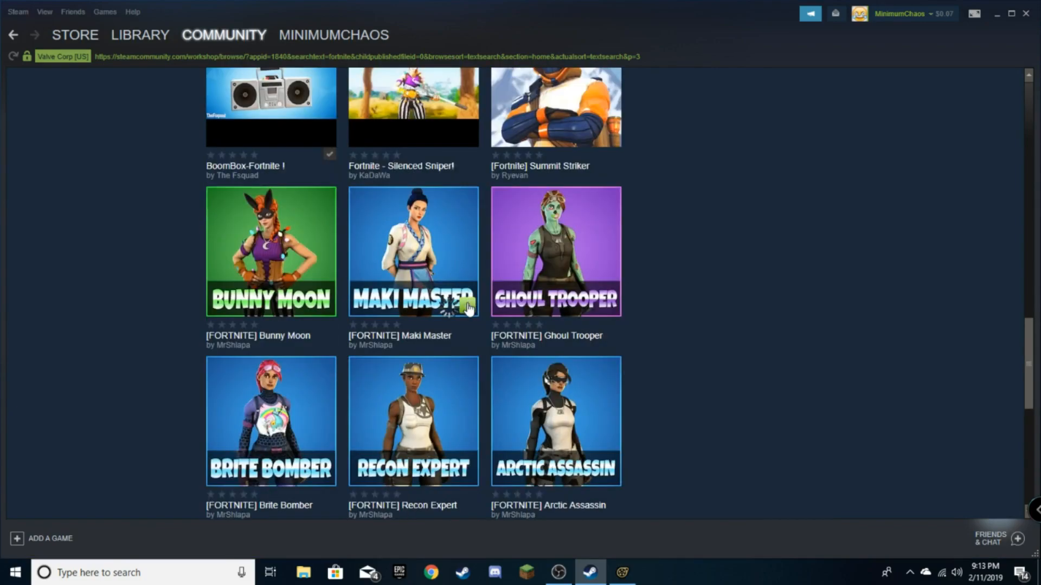
{"action": "left_click", "coordinate": [467, 308]}
{"action": "scroll", "coordinate": [466, 312], "scroll_direction": "up", "scroll_amount": 3}
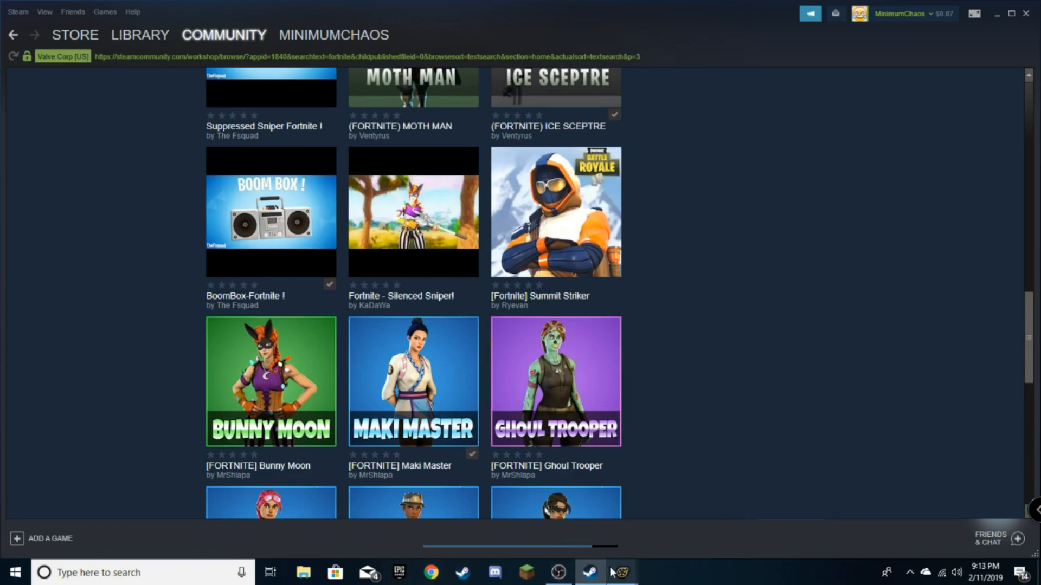
- Return to Source Filmmaker and download the queued [FORTNITE] Maki Master item, keeping the existing files for all conflicts
{"action": "mouse_move", "coordinate": [622, 572]}
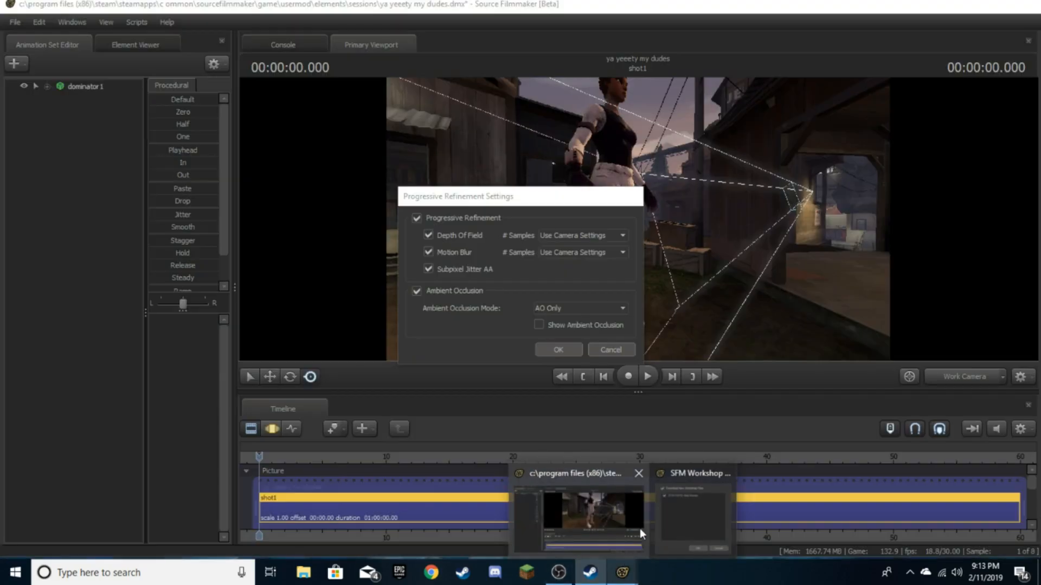
{"action": "left_click", "coordinate": [640, 528]}
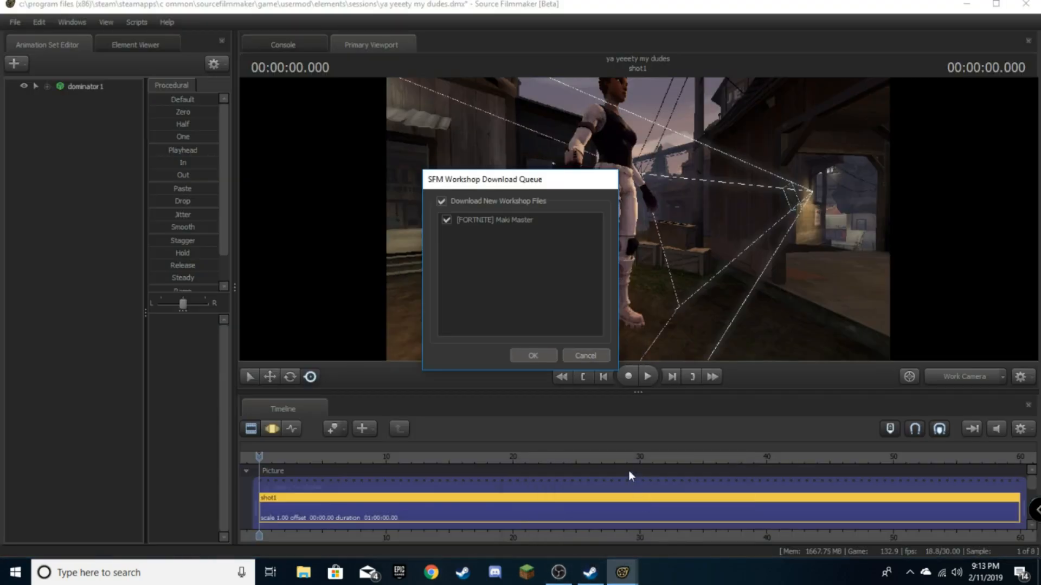
{"action": "left_click", "coordinate": [545, 359]}
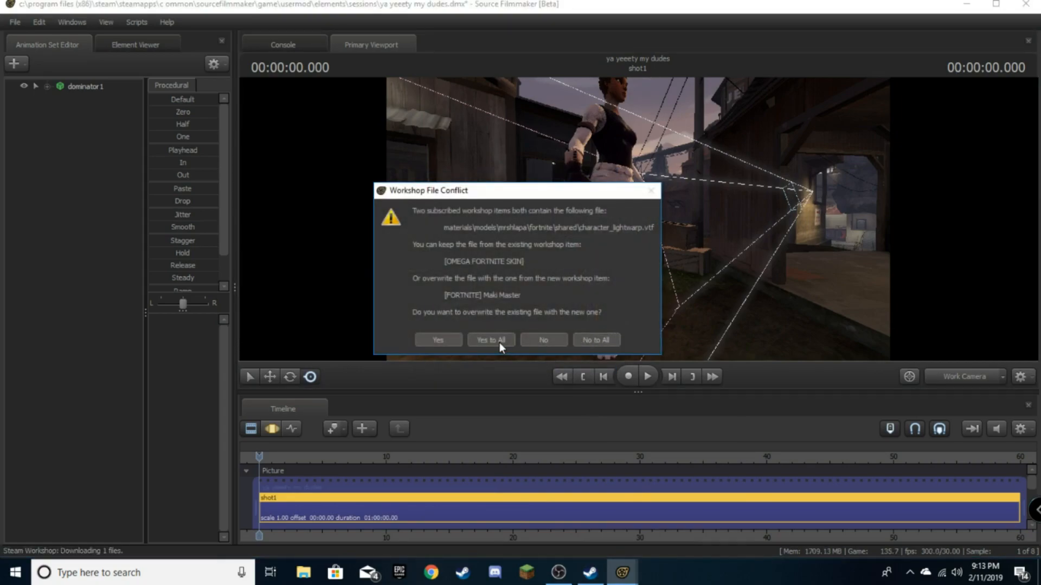
{"action": "left_click", "coordinate": [585, 339]}
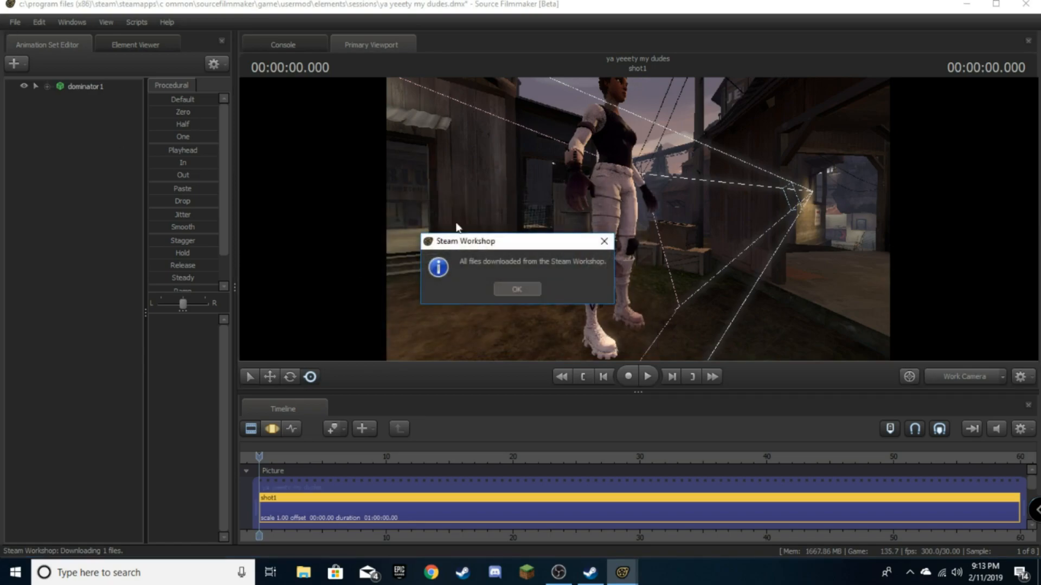
{"action": "left_click", "coordinate": [519, 291]}
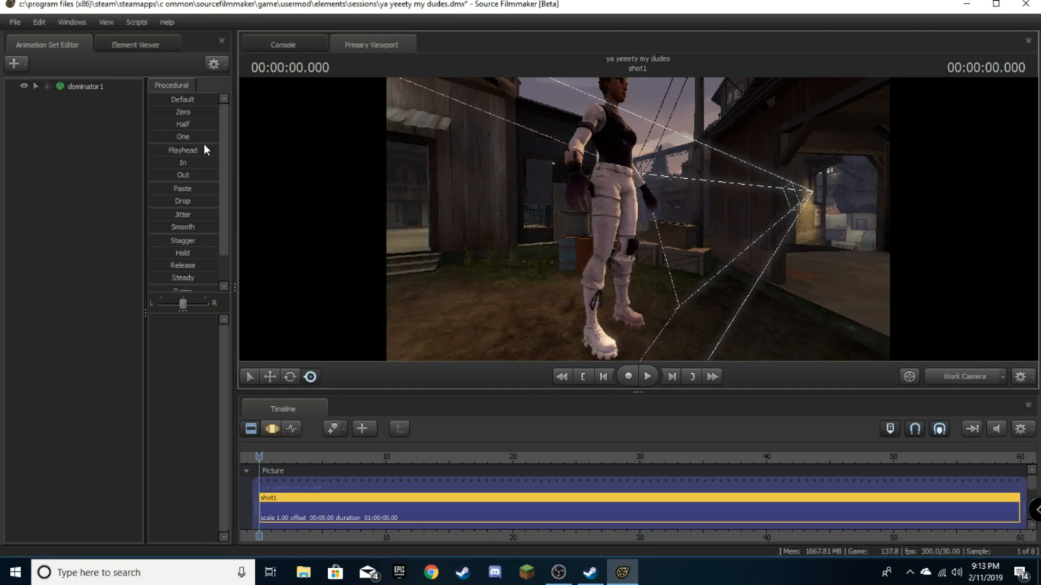
- Delete the dominator1 animation set from the scene
{"action": "left_click", "coordinate": [84, 85]}
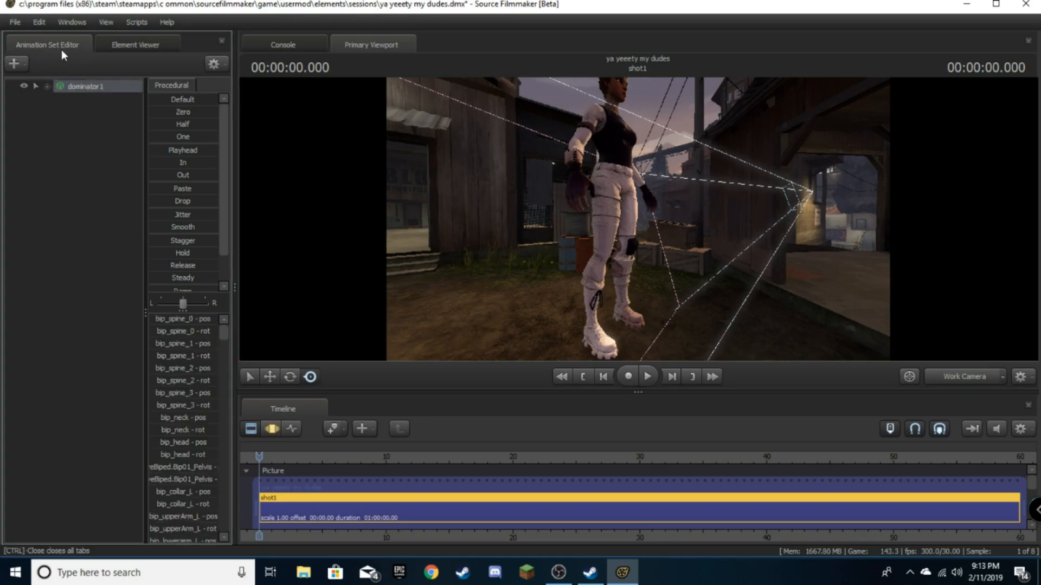
{"action": "right_click", "coordinate": [65, 88]}
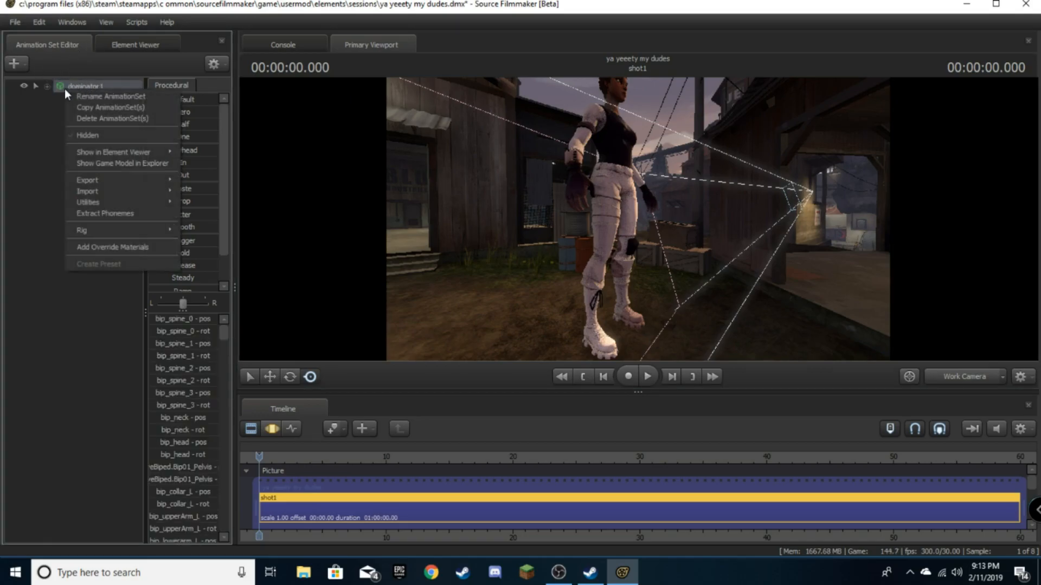
{"action": "left_click", "coordinate": [84, 119]}
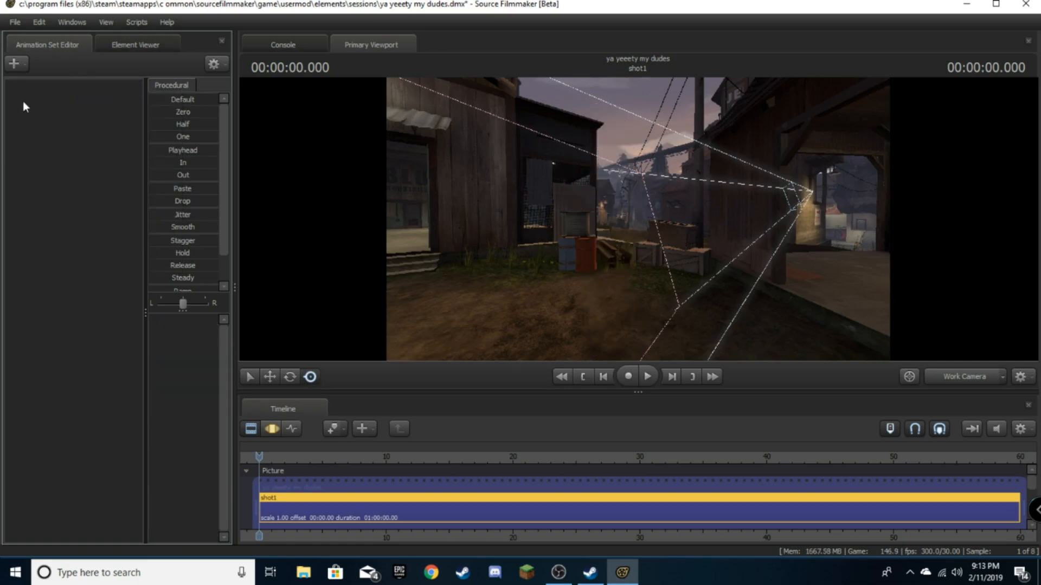
- Start an animation set for a new model and filter the model files by "maki"
{"action": "left_click", "coordinate": [15, 70]}
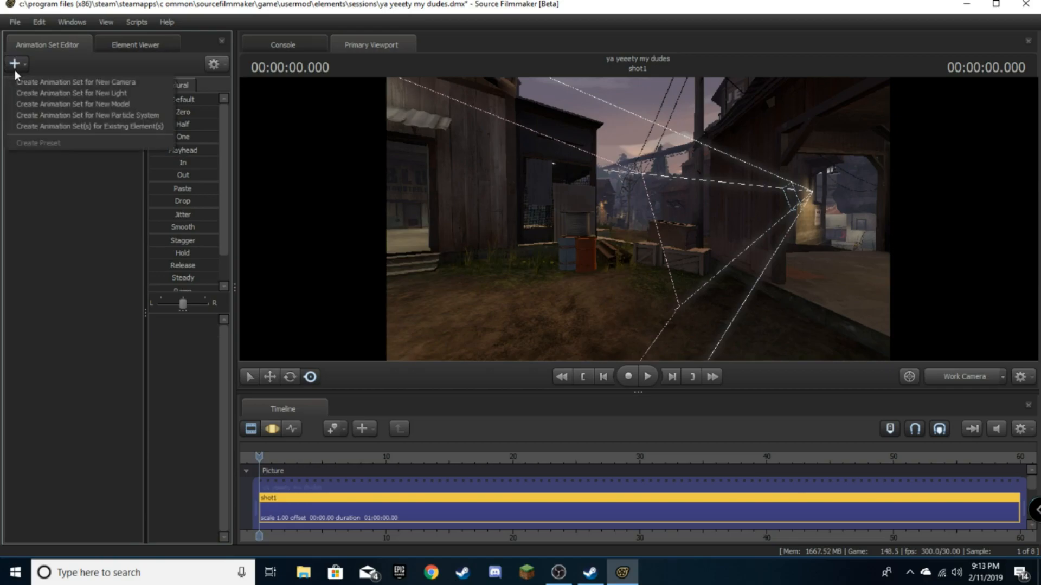
{"action": "left_click", "coordinate": [31, 103]}
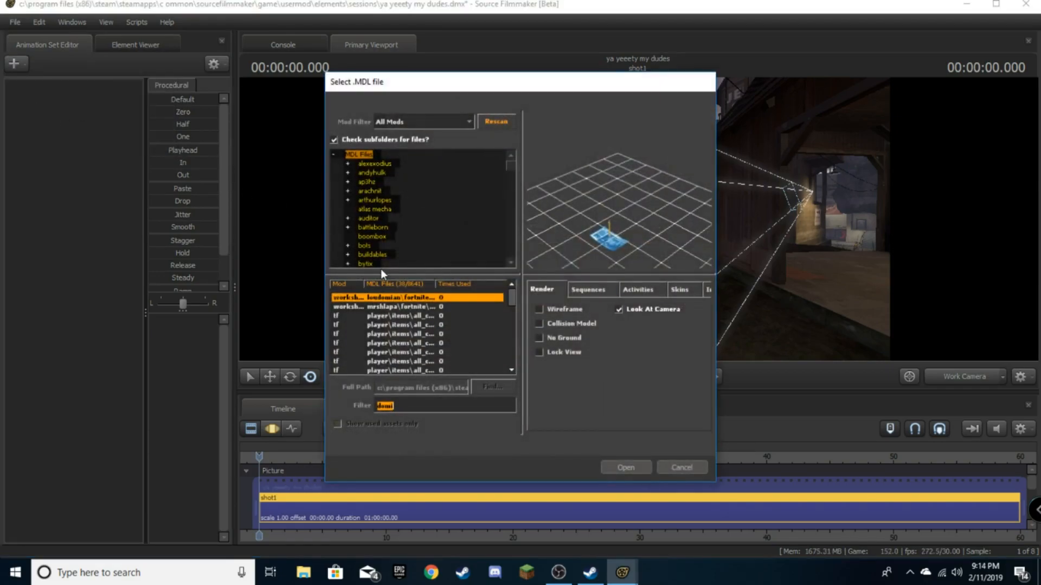
{"action": "type", "text": "ma"}
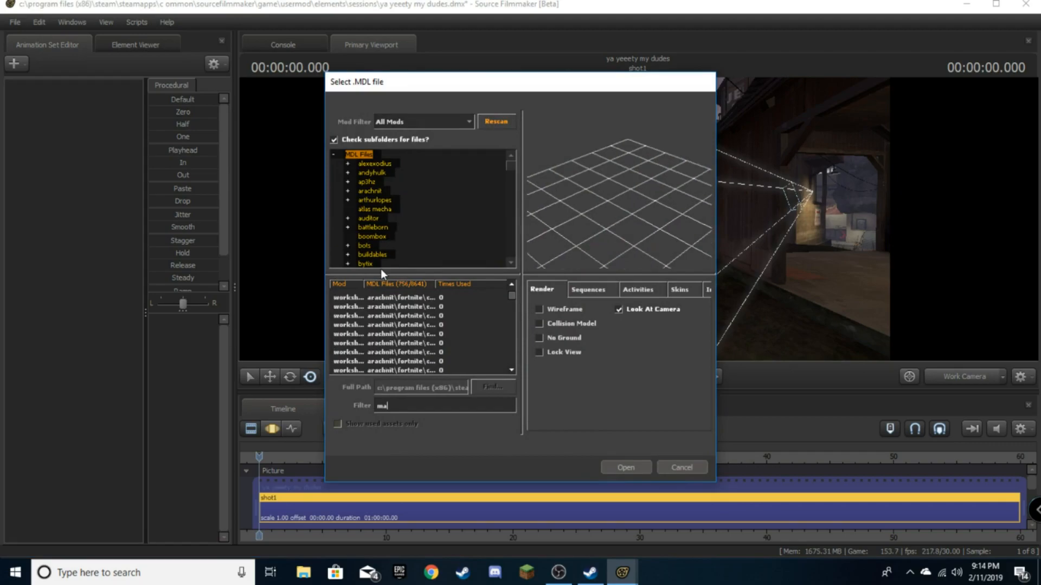
{"action": "type", "text": "ki"}
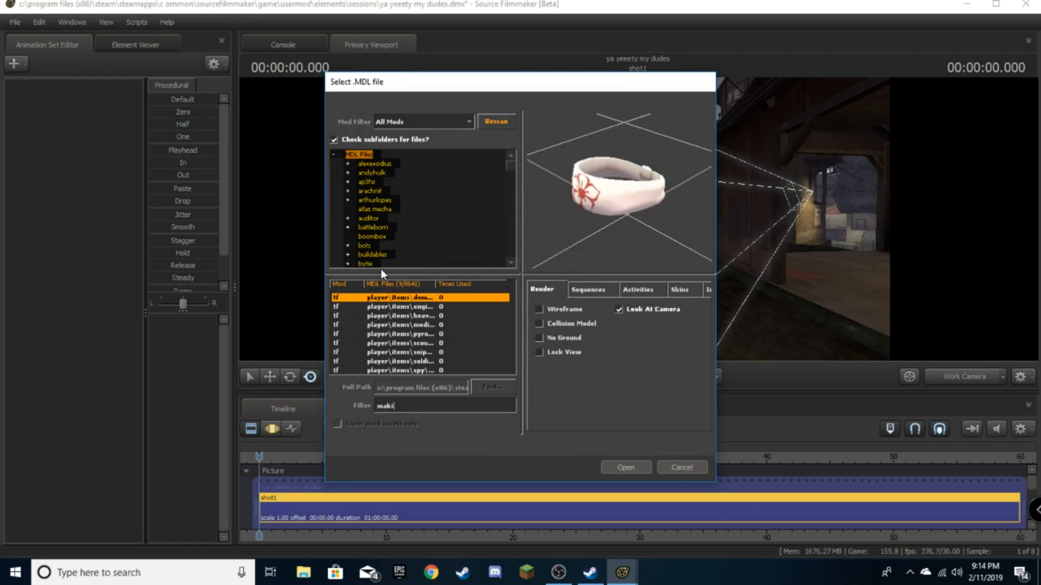
{"action": "type", "text": " ma"}
{"action": "type", "text": "ni"}
{"action": "key", "text": "BackSpace"}
{"action": "key", "text": "BackSpace"}
{"action": "key", "text": "BackSpace"}
{"action": "key", "text": "BackSpace"}
- Preview the player item models in the filtered list and close the model browser without opening any
{"action": "left_click", "coordinate": [468, 342]}
{"action": "left_click", "coordinate": [425, 335]}
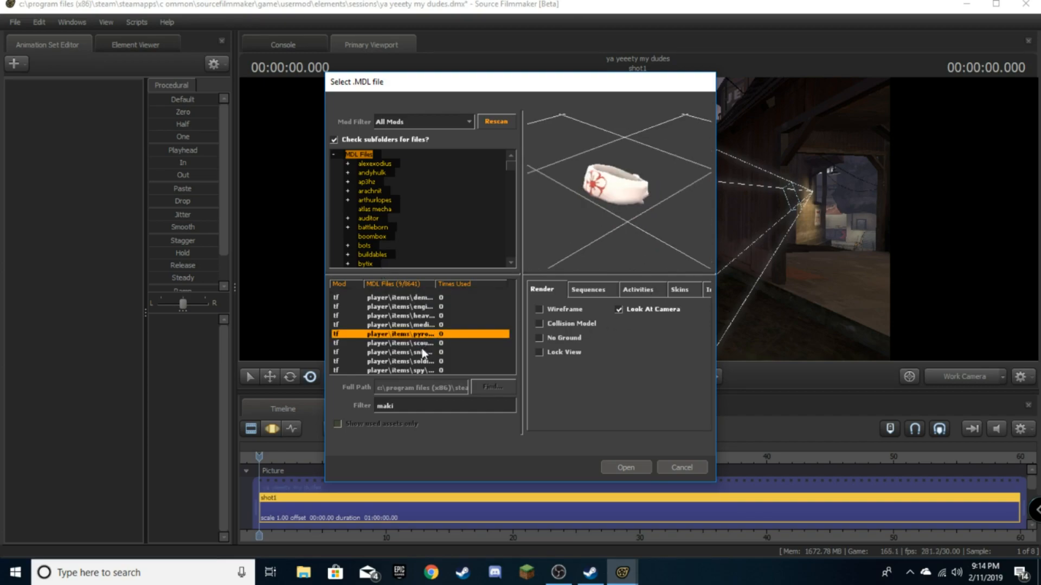
{"action": "left_click", "coordinate": [422, 349]}
{"action": "left_click", "coordinate": [423, 369]}
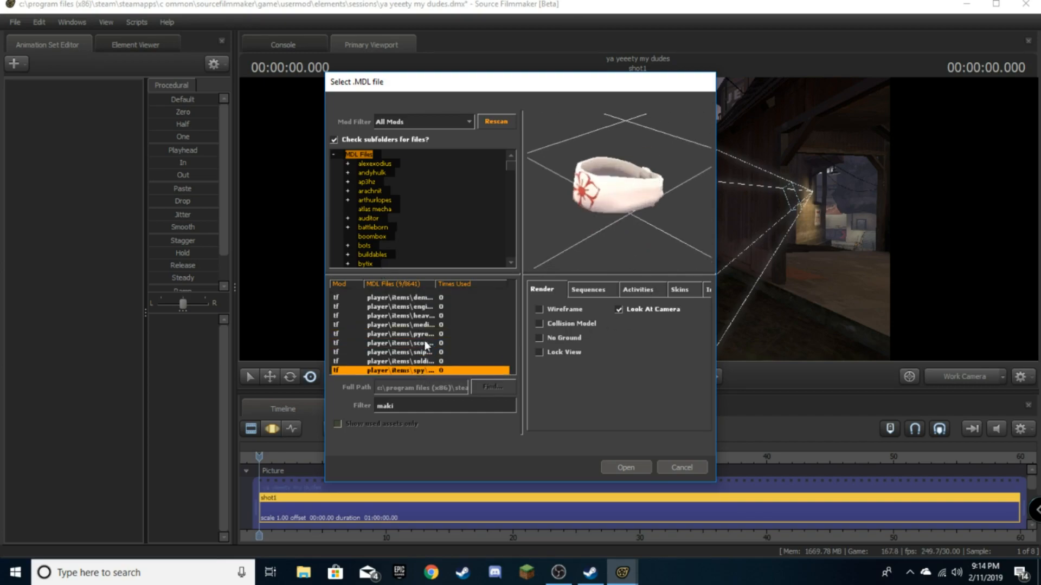
{"action": "left_click", "coordinate": [423, 325]}
{"action": "left_click", "coordinate": [417, 315]}
{"action": "left_click", "coordinate": [413, 298]}
{"action": "left_click", "coordinate": [408, 308]}
{"action": "left_click", "coordinate": [407, 334]}
{"action": "left_click", "coordinate": [404, 361]}
{"action": "left_click", "coordinate": [402, 370]}
{"action": "double_click", "coordinate": [377, 406]}
{"action": "left_click", "coordinate": [684, 467]}
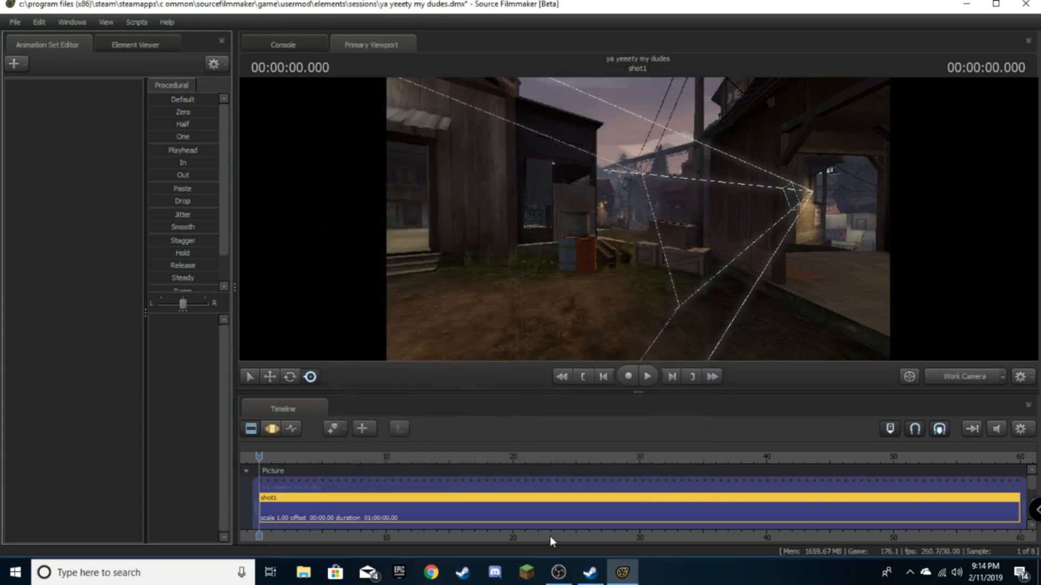
- Subscribe to [FORTNITE] Ghoul Trooper in the Steam Workshop and accept its queued download in Source Filmmaker
{"action": "left_click", "coordinate": [592, 572]}
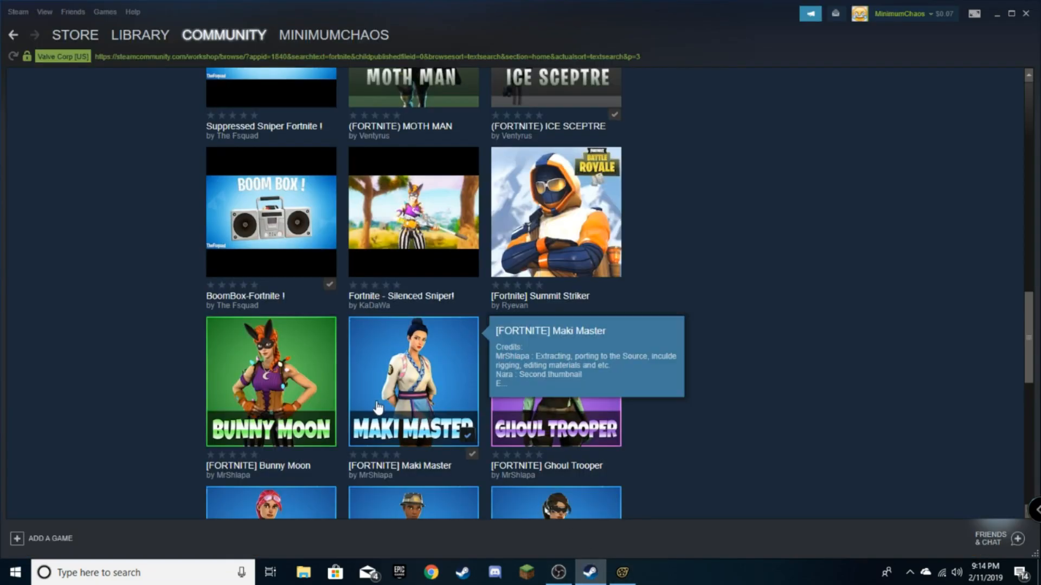
{"action": "mouse_move", "coordinate": [528, 427]}
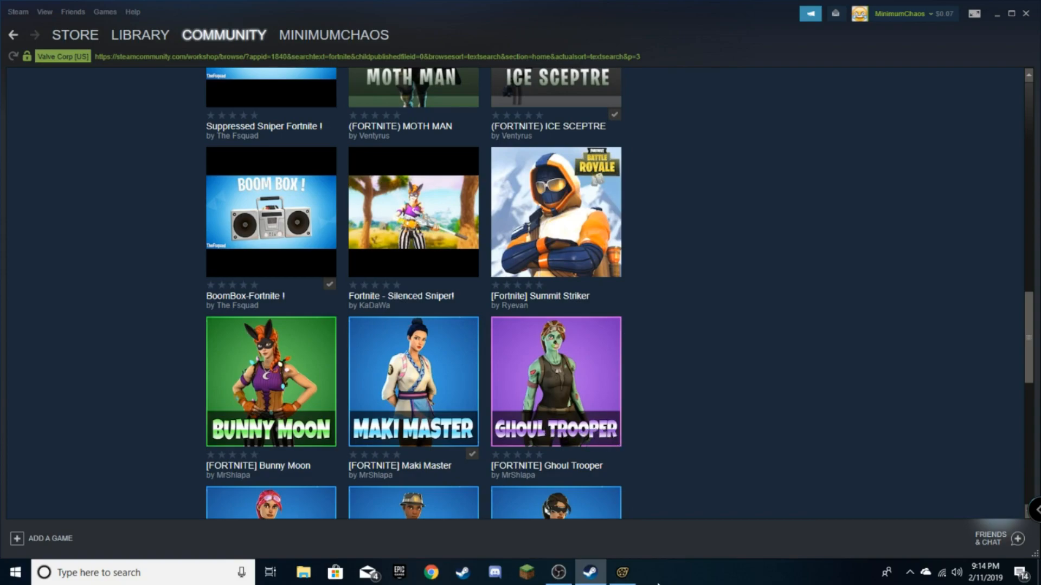
{"action": "left_click", "coordinate": [622, 572]}
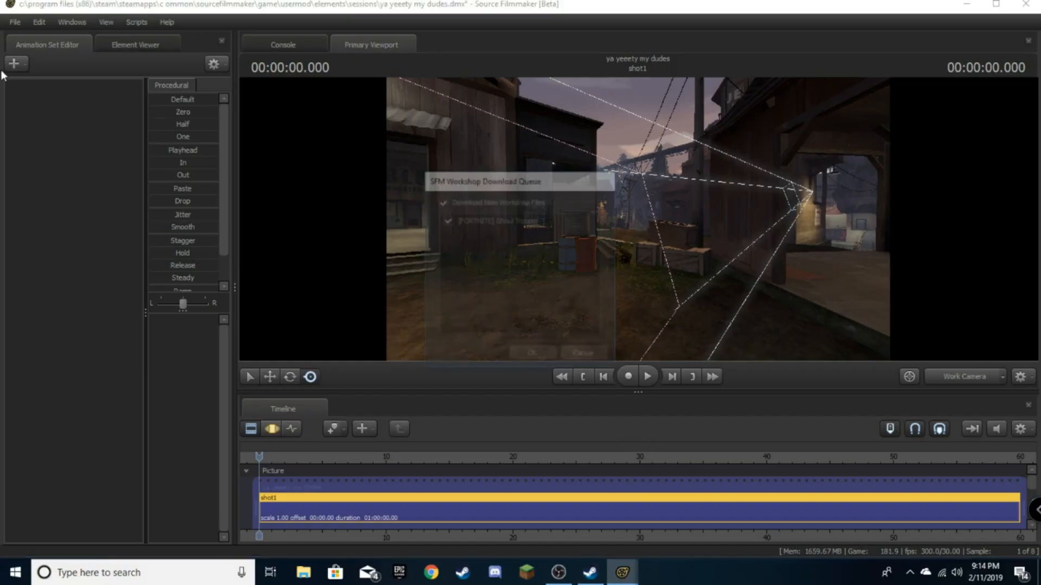
{"action": "left_click", "coordinate": [534, 356]}
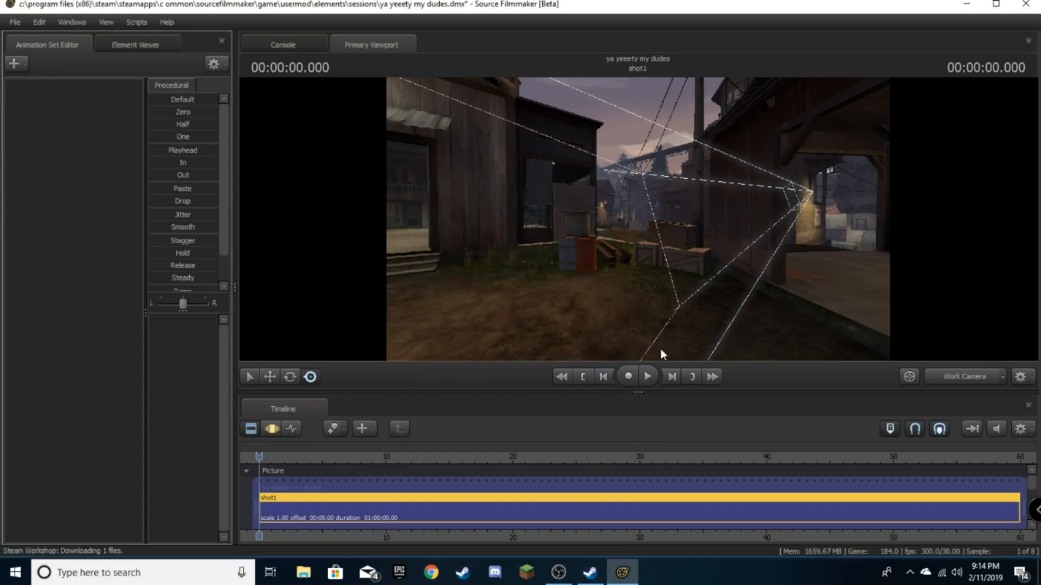
- Start an animation set for a new model, clear the "maki" filter and try filtering the model files by "guo"
{"action": "left_click", "coordinate": [14, 64]}
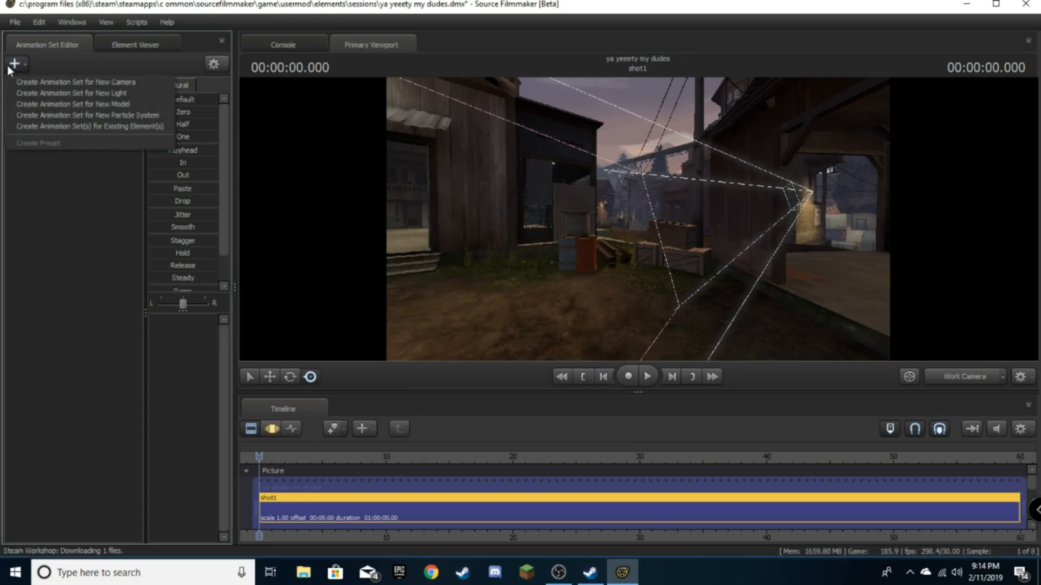
{"action": "left_click", "coordinate": [94, 103]}
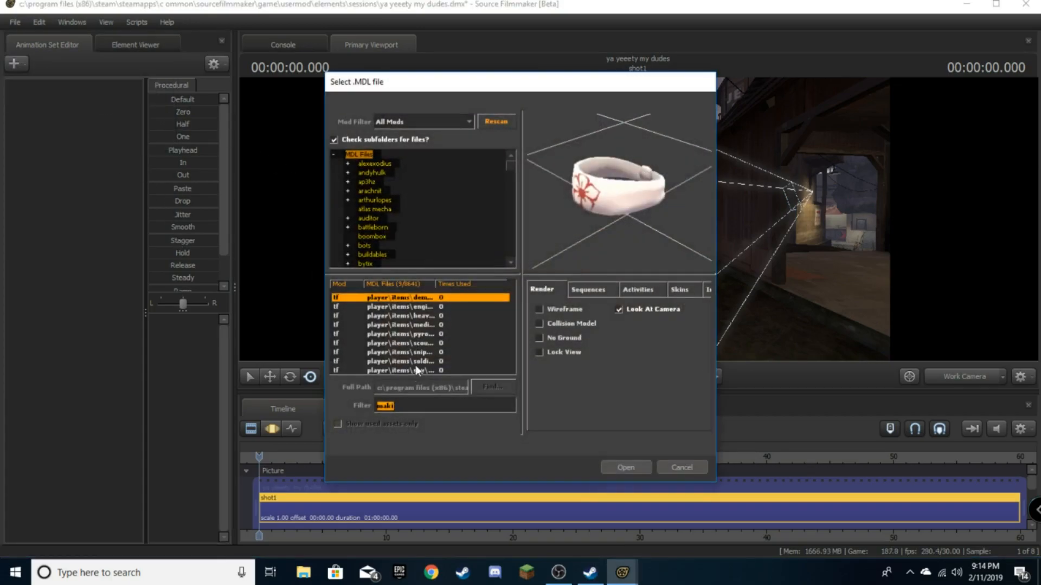
{"action": "key", "text": "BackSpace"}
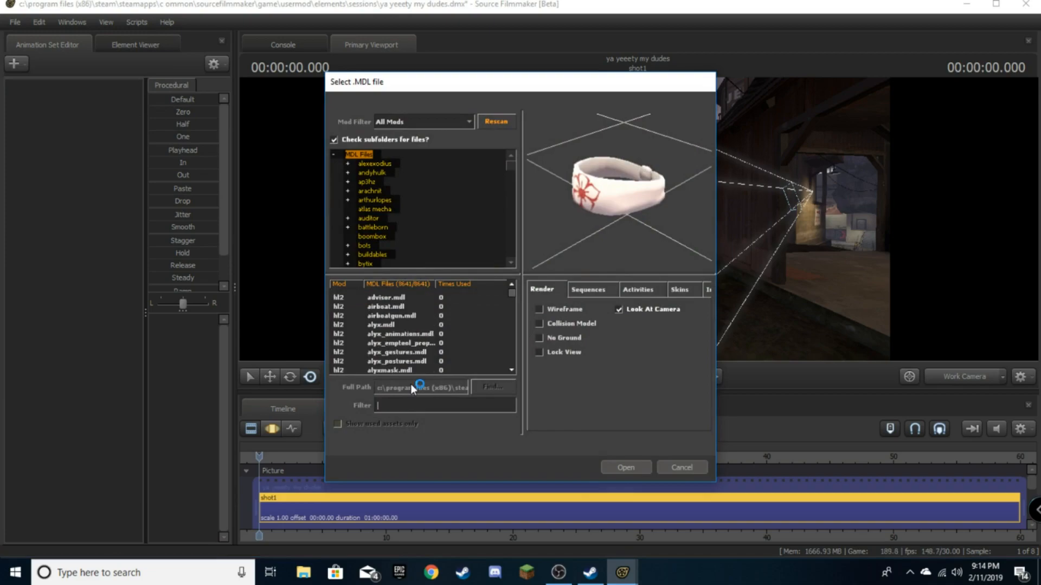
{"action": "type", "text": "x"}
{"action": "key", "text": "BackSpace"}
{"action": "type", "text": "z"}
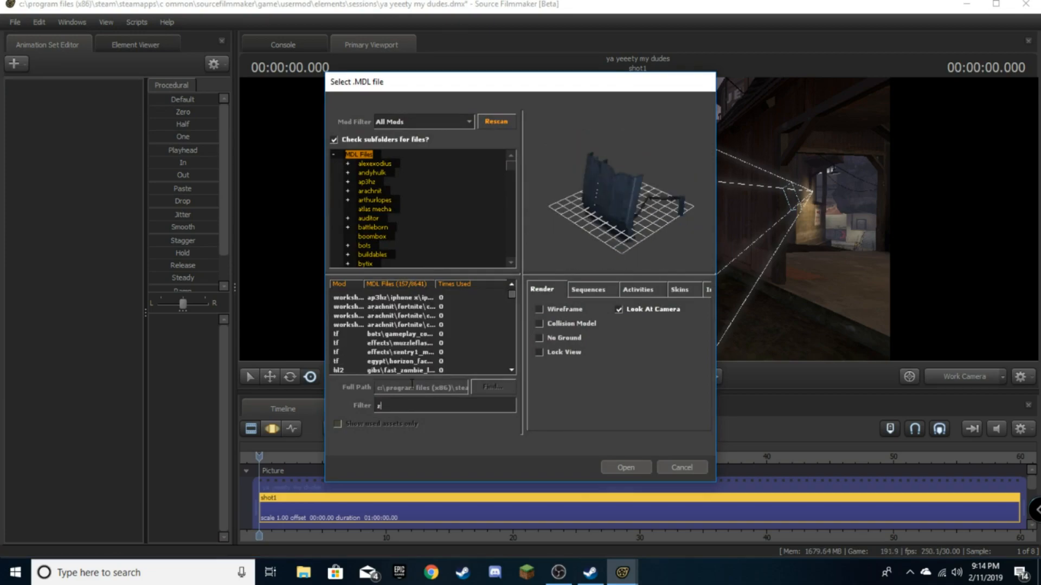
{"action": "key", "text": "BackSpace"}
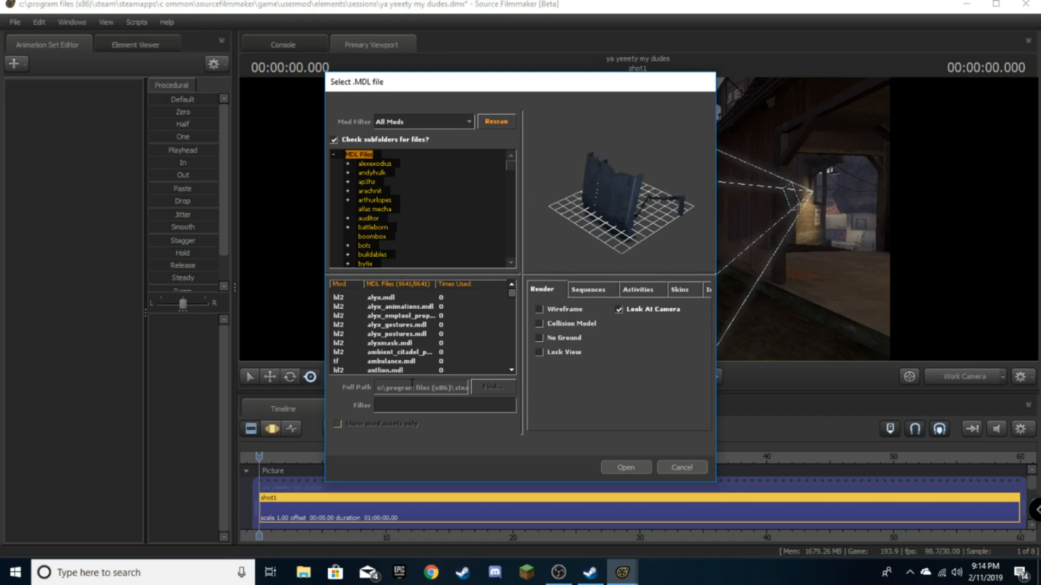
{"action": "type", "text": "guo"}
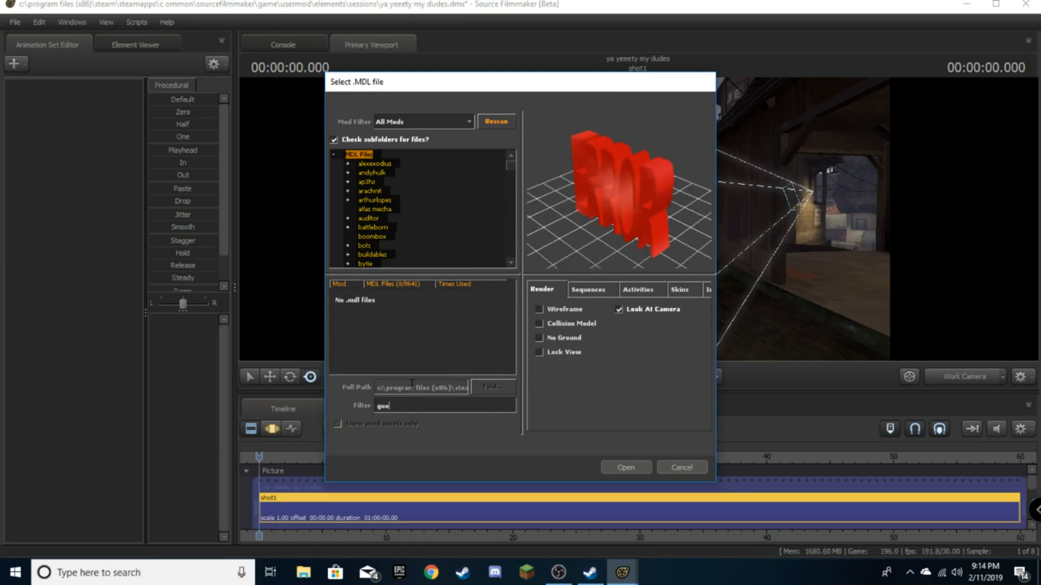
{"action": "type", "text": "k"}
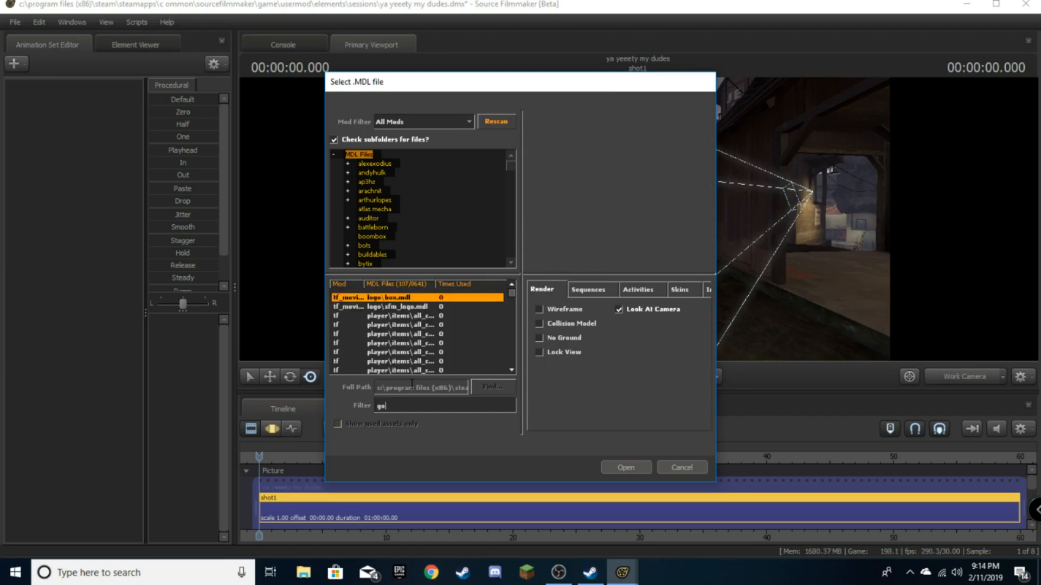
{"action": "key", "text": "BackSpace"}
{"action": "key", "text": "BackSpace"}
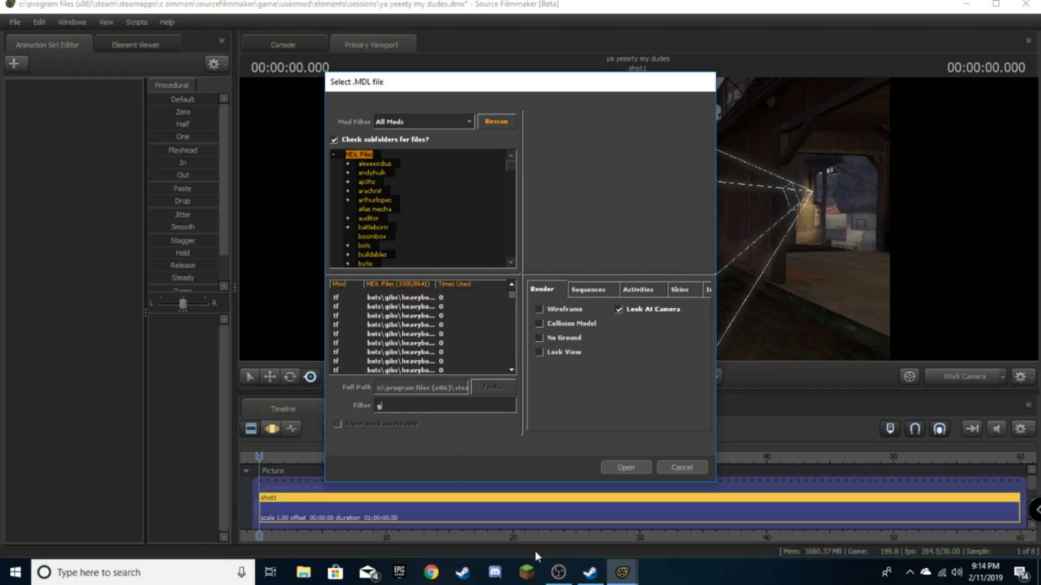
- Check the Ghoul Trooper listing in the Steam Workshop, return to the model browser and filter the model files by "gho"
{"action": "left_click", "coordinate": [590, 573]}
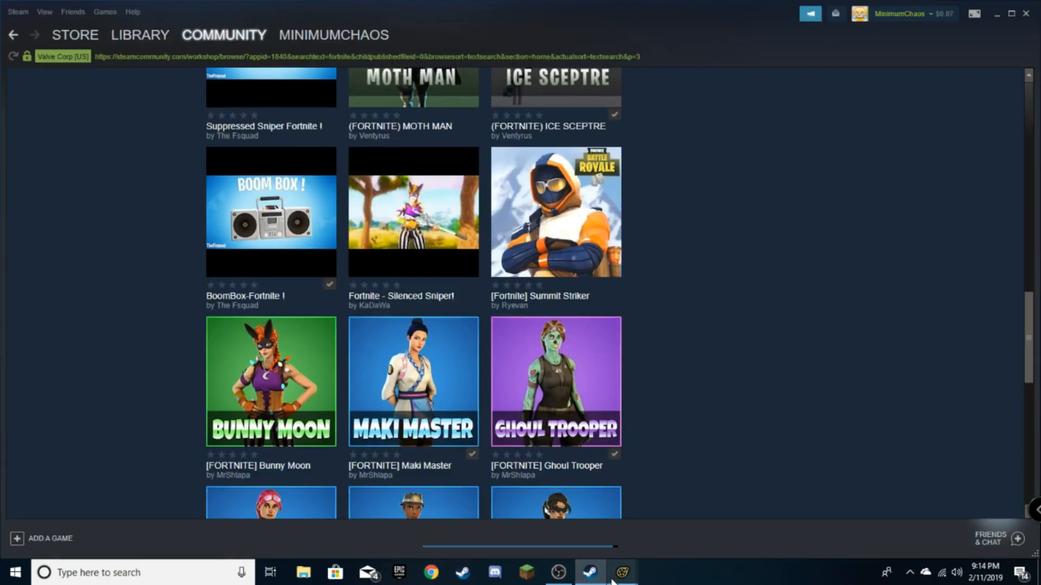
{"action": "mouse_move", "coordinate": [612, 580]}
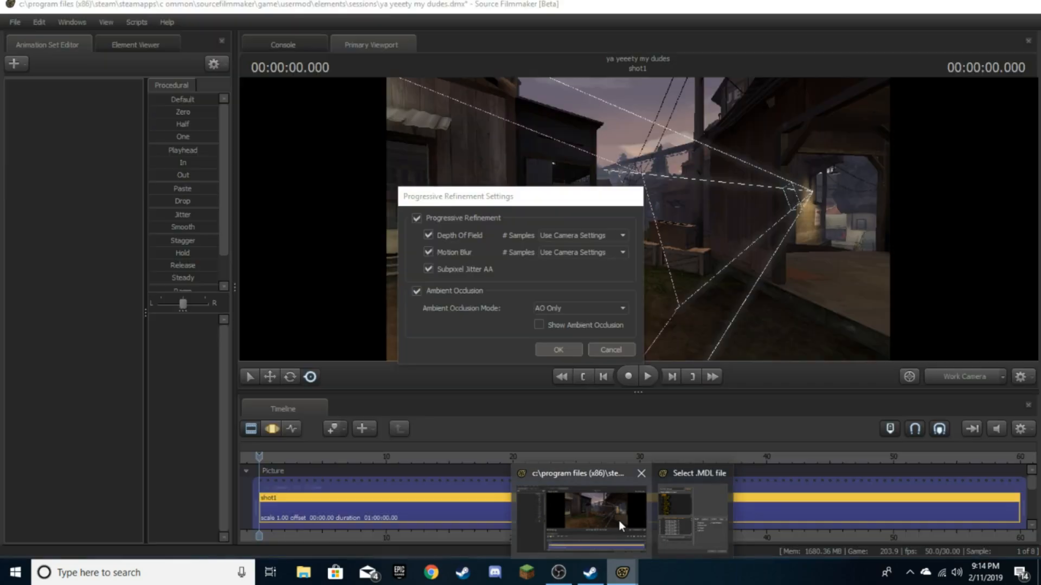
{"action": "left_click", "coordinate": [619, 521]}
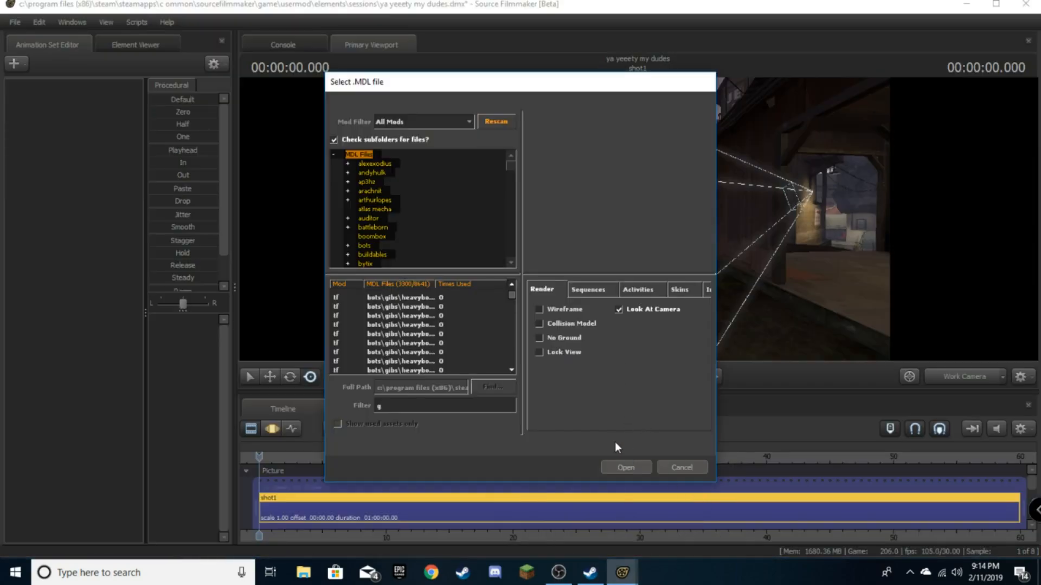
{"action": "type", "text": "h"}
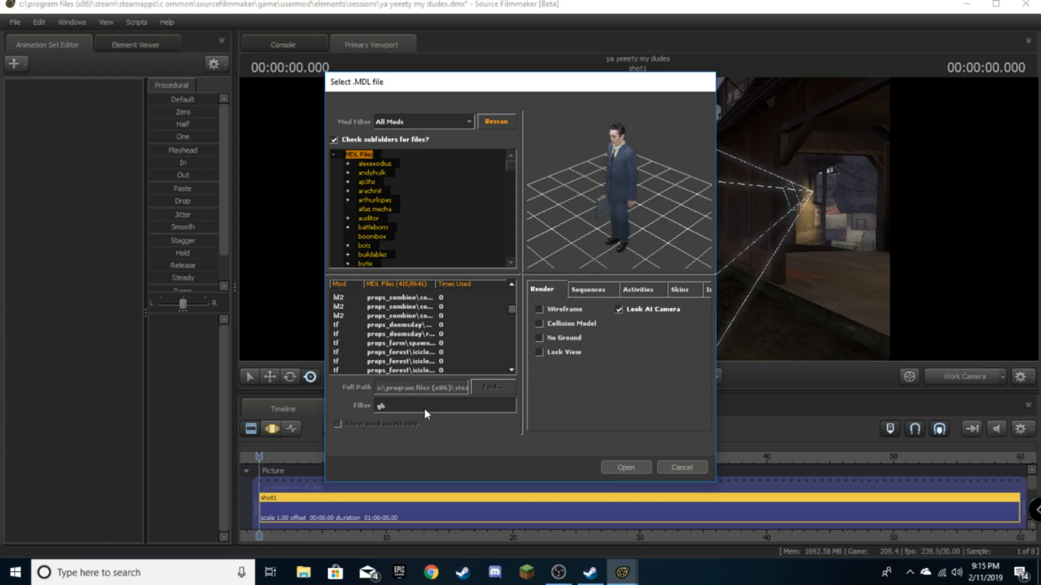
{"action": "type", "text": "o"}
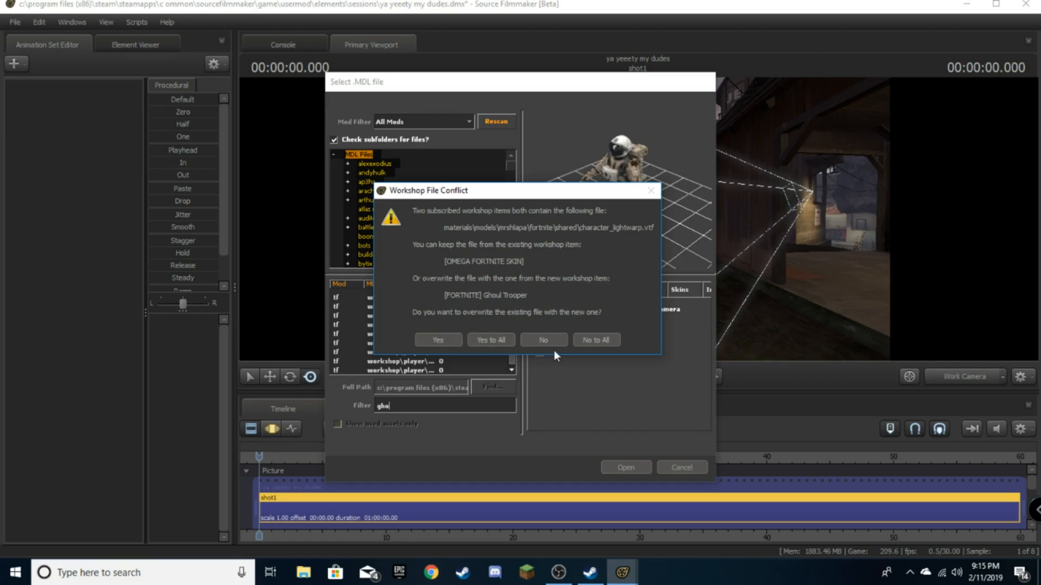
- Keep all existing files instead of overwriting them with the Ghoul Trooper files and acknowledge the finished Workshop download
{"action": "left_click", "coordinate": [595, 342]}
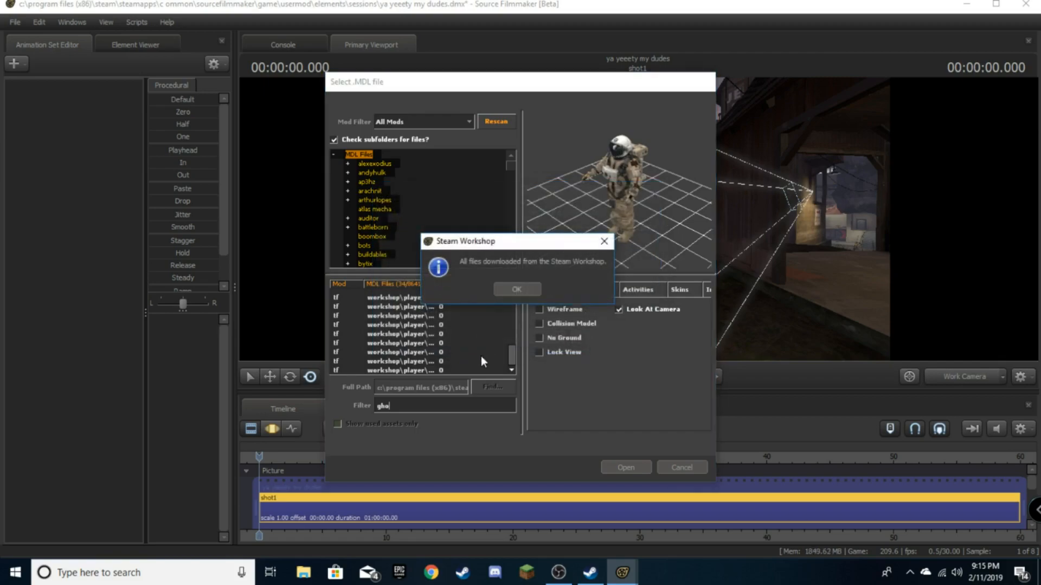
{"action": "left_click", "coordinate": [510, 289]}
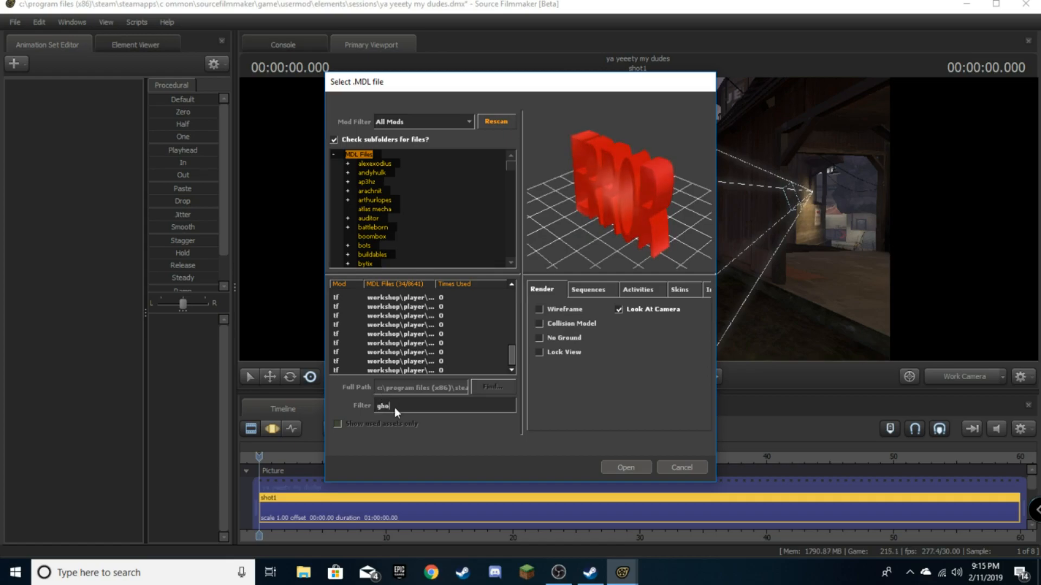
- Narrow the model filter to "ghou", preview the second matching player model and close the model browser without opening any
{"action": "type", "text": "u"}
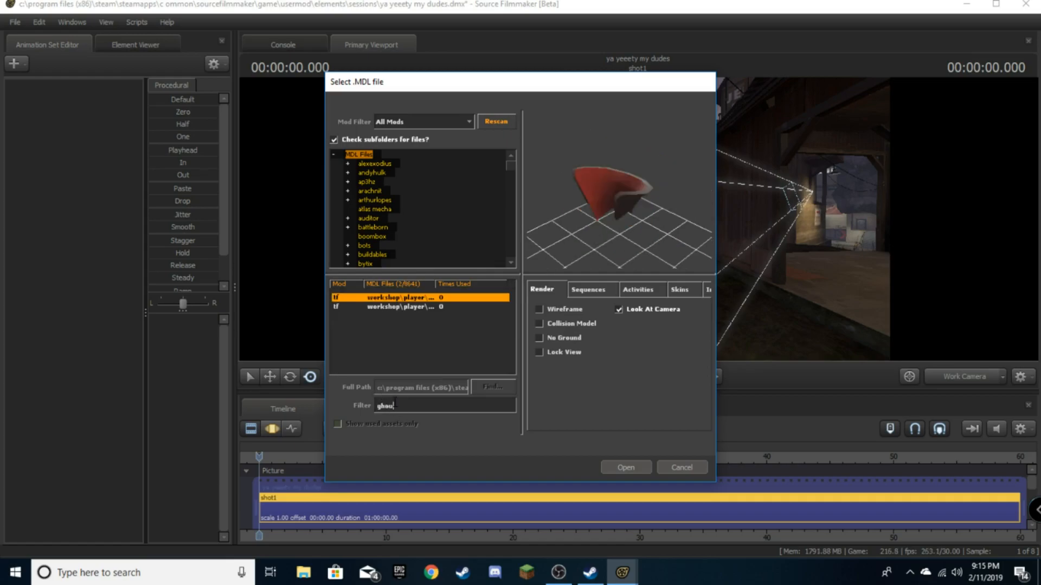
{"action": "left_click", "coordinate": [439, 307]}
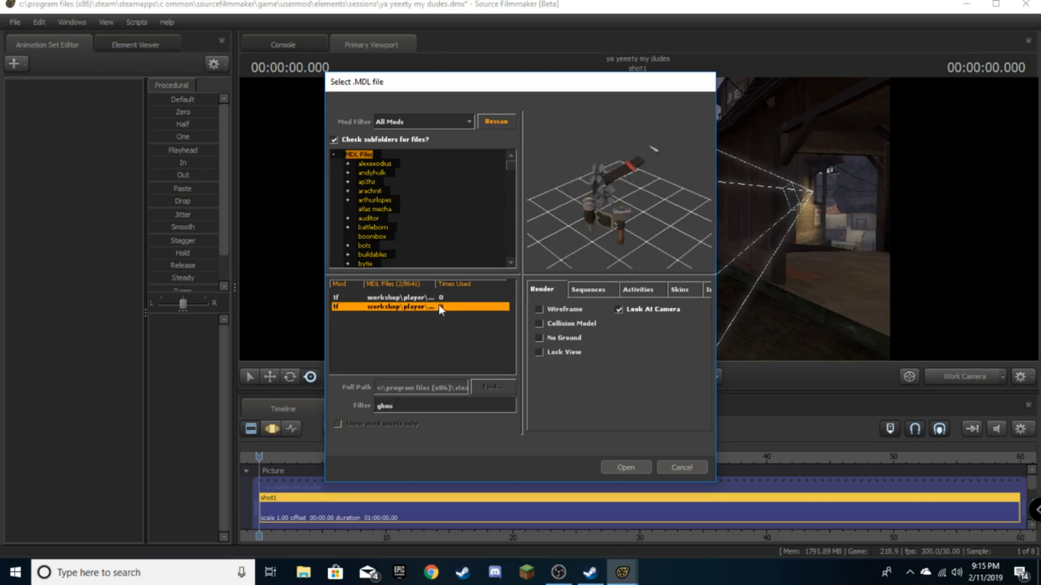
{"action": "left_click", "coordinate": [590, 573]}
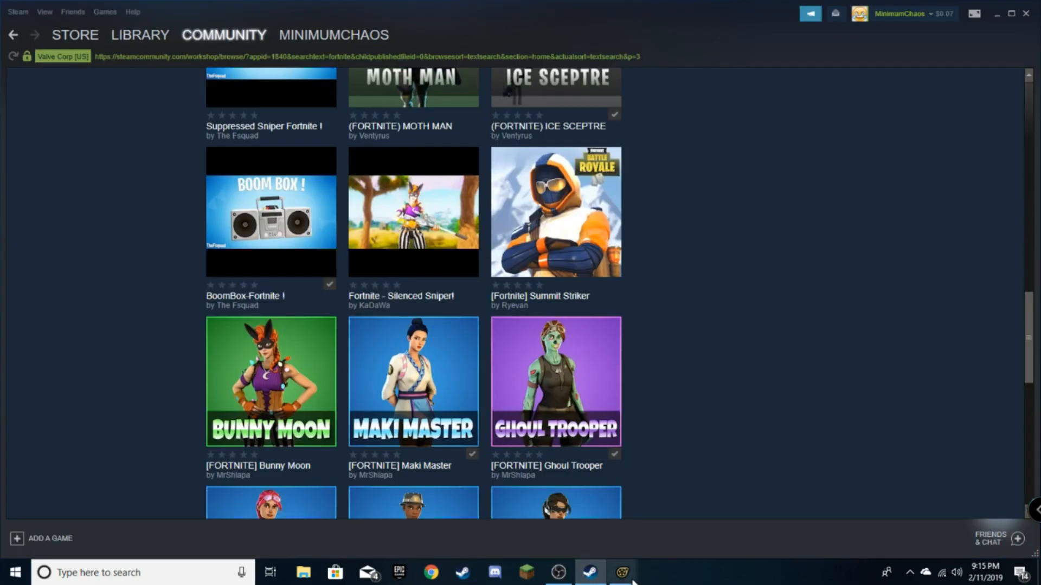
{"action": "mouse_move", "coordinate": [623, 574]}
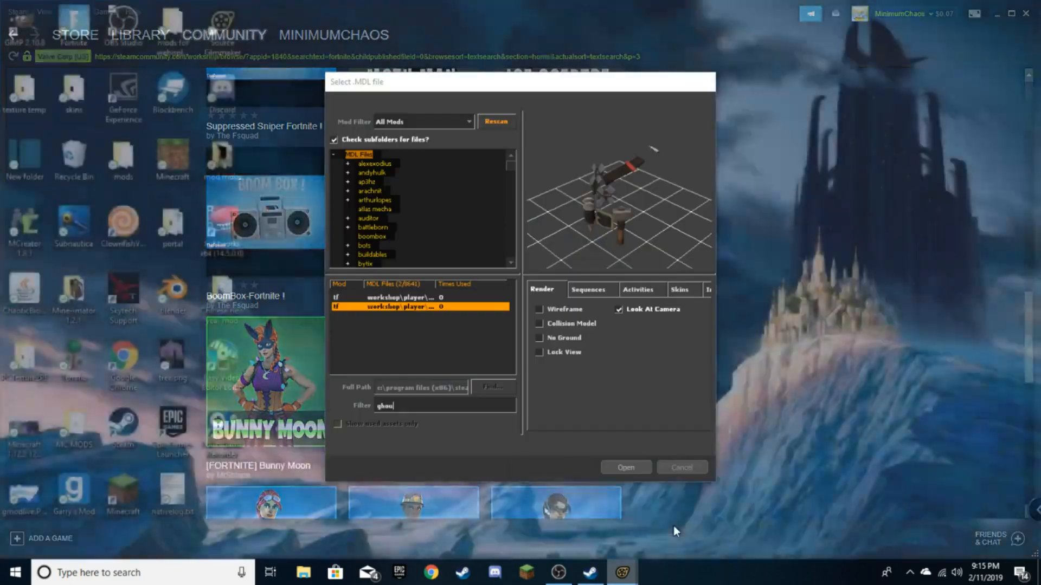
{"action": "left_click", "coordinate": [674, 526]}
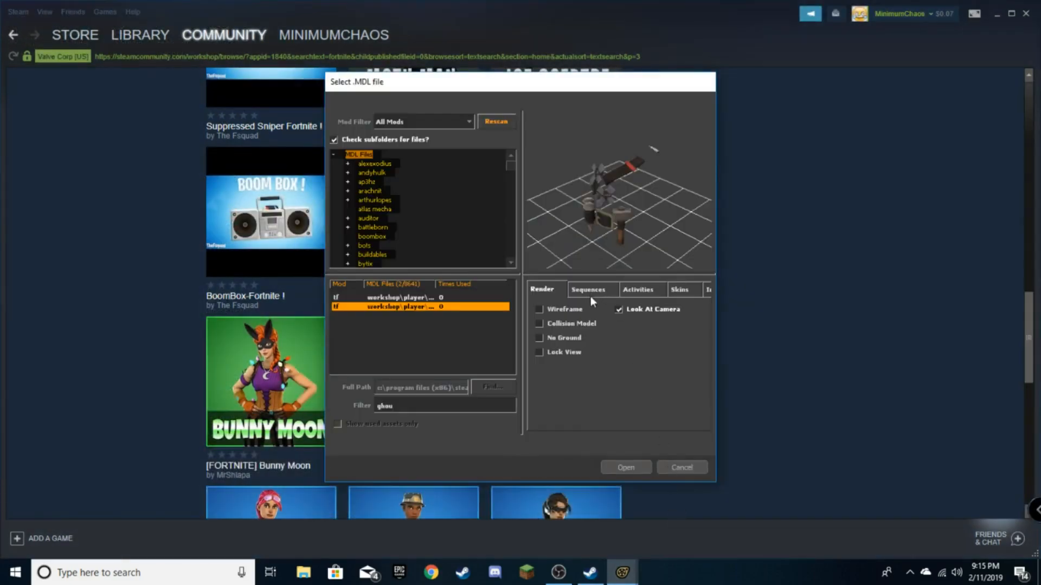
{"action": "left_click", "coordinate": [682, 467]}
{"action": "left_click", "coordinate": [590, 573]}
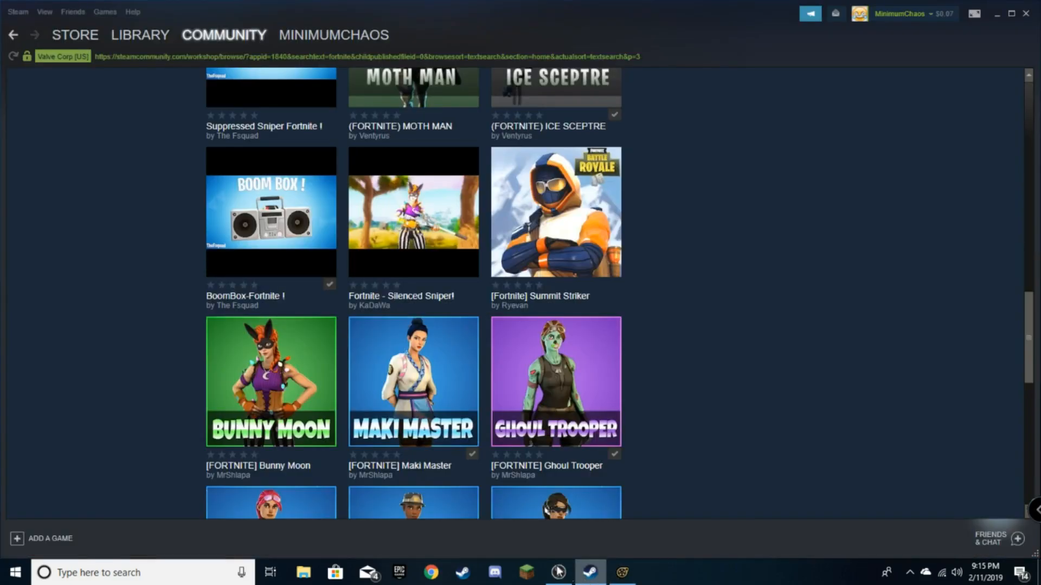
{"action": "left_click", "coordinate": [623, 575]}
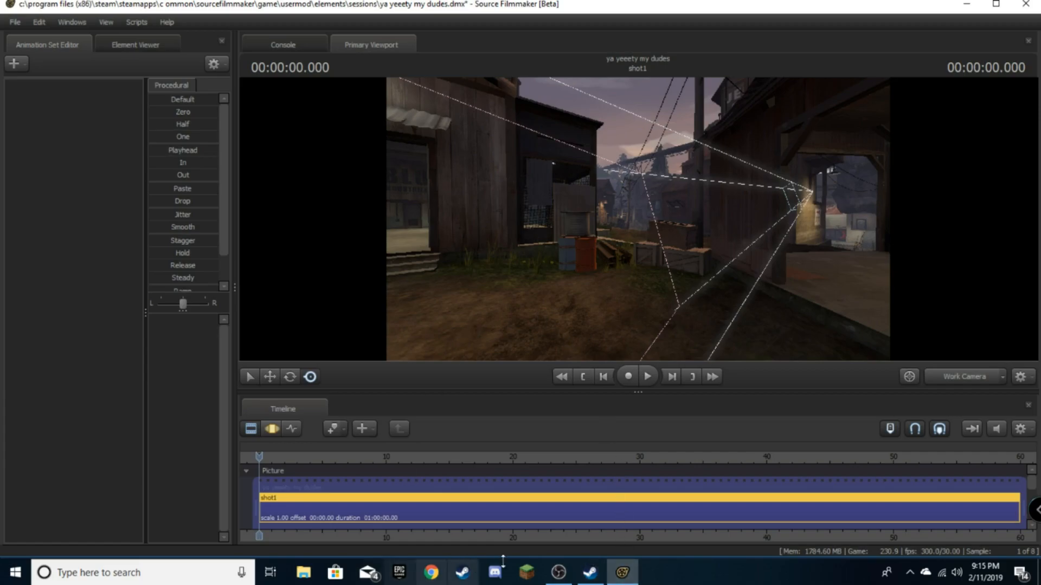
{"action": "left_click", "coordinate": [558, 573]}
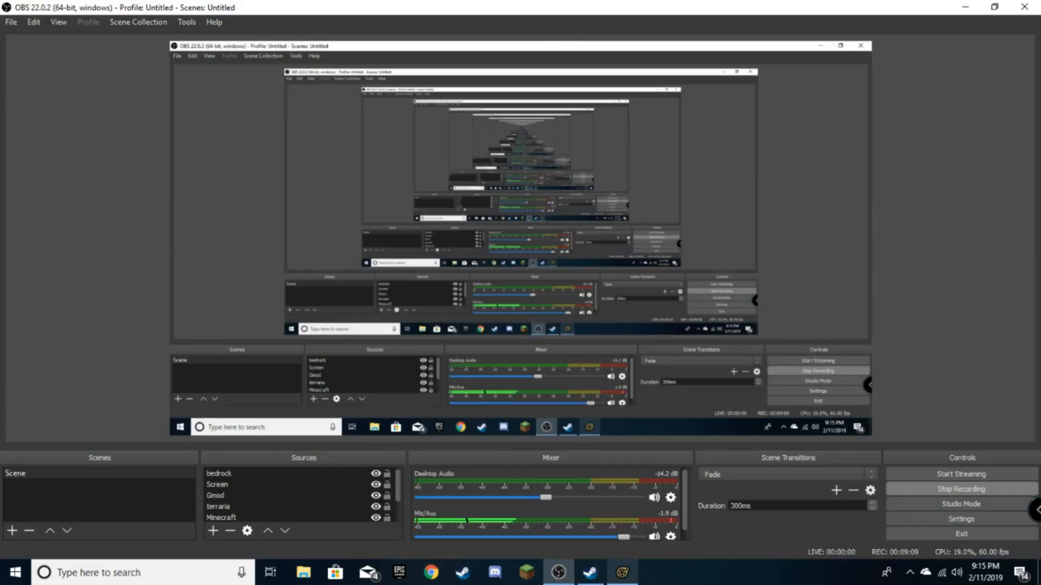
{"action": "left_click", "coordinate": [622, 573]}
- Start an animation set for a new model to open the model browser
{"action": "left_click", "coordinate": [14, 63]}
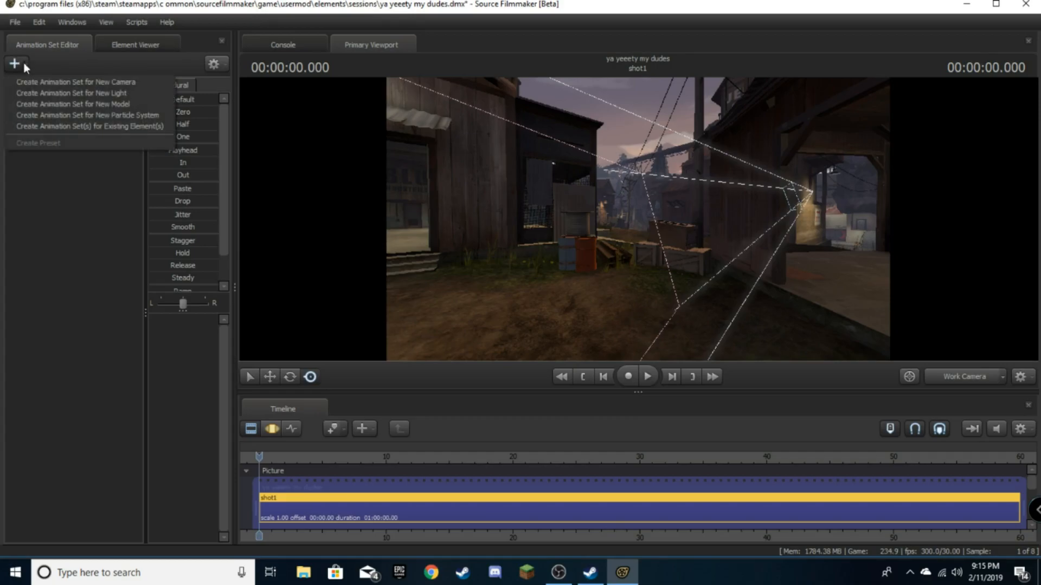
{"action": "left_click", "coordinate": [43, 107]}
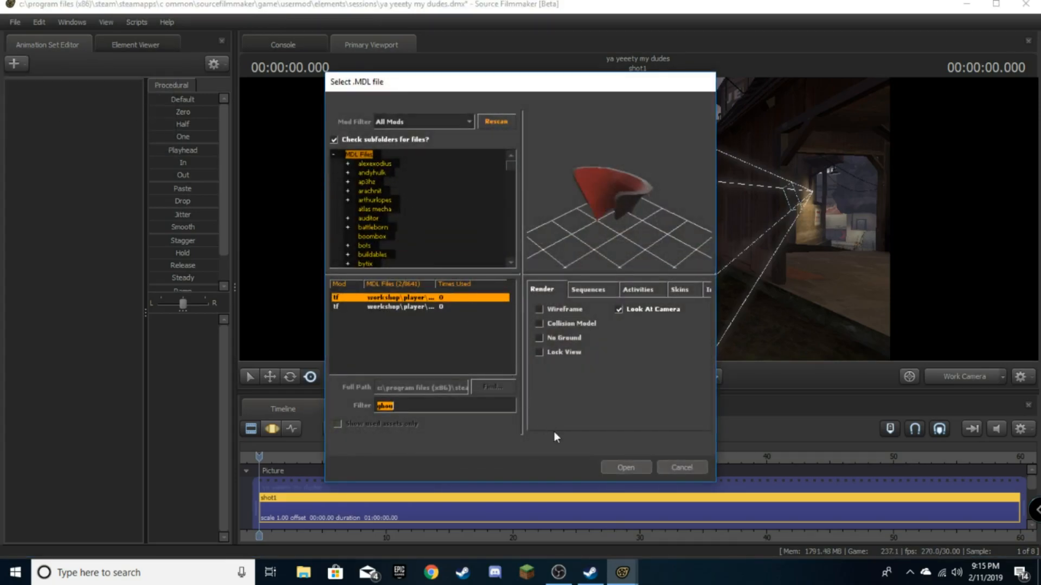
- Subscribe to [FORTNITE] Brite Bomber in the Steam Workshop and accept its queued download in Source Filmmaker
{"action": "left_click", "coordinate": [590, 572]}
{"action": "scroll", "coordinate": [255, 234], "scroll_direction": "down", "scroll_amount": 5}
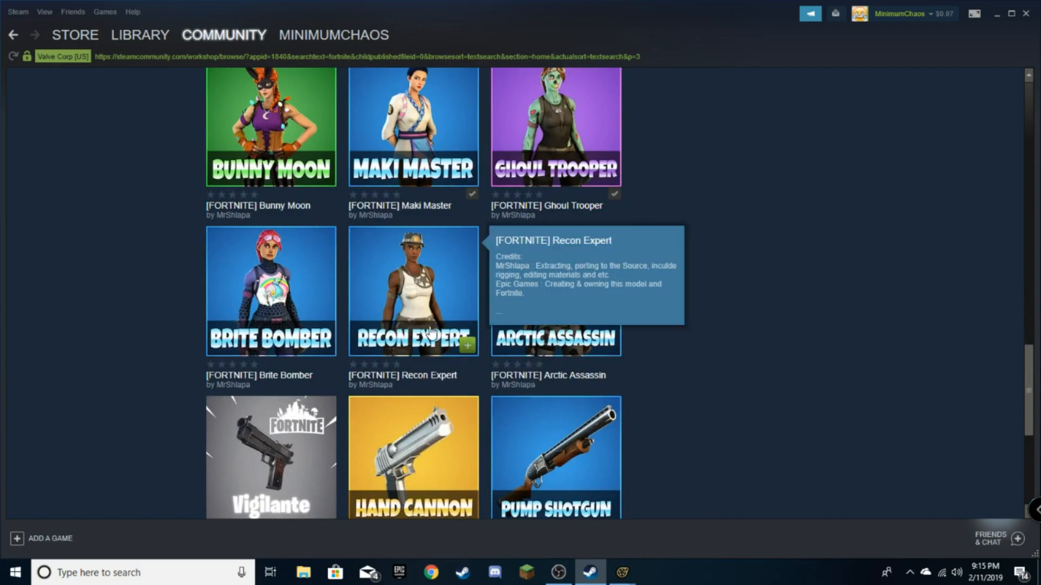
{"action": "left_click", "coordinate": [329, 358]}
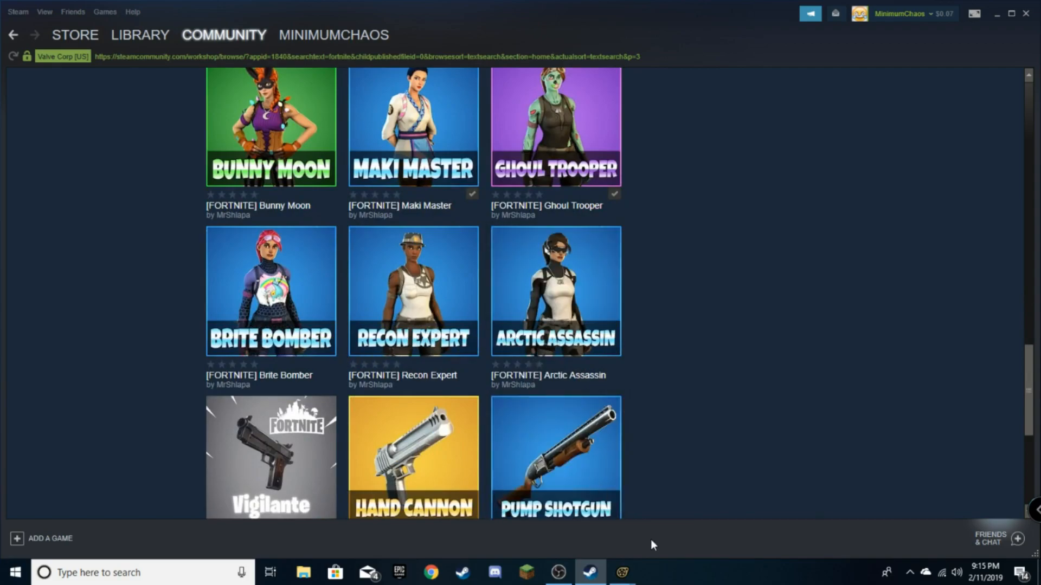
{"action": "mouse_move", "coordinate": [623, 573]}
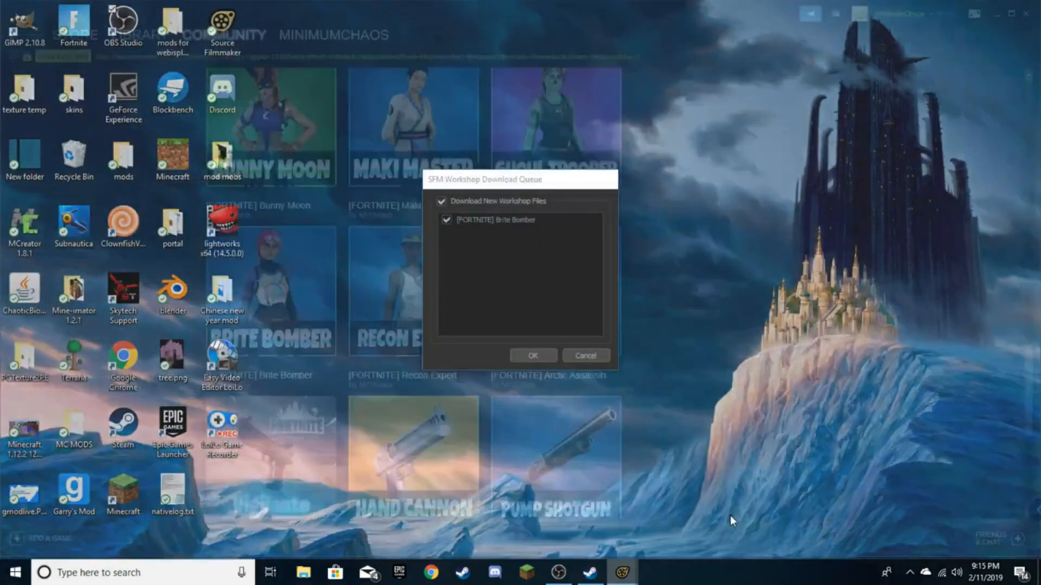
{"action": "left_click", "coordinate": [730, 515]}
{"action": "left_click", "coordinate": [530, 357]}
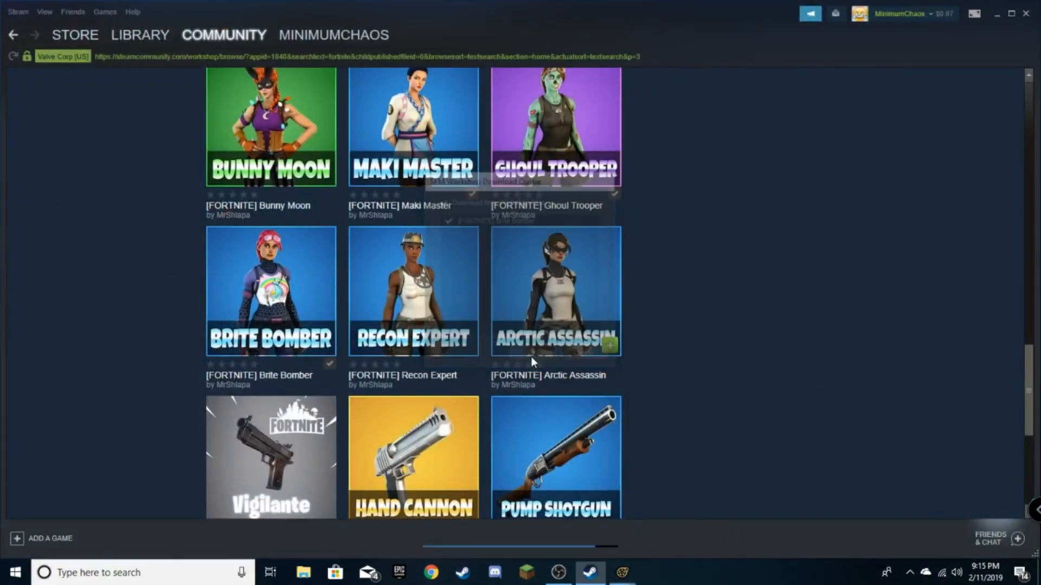
- Return to the model browser, replace the "ghou" filter with "brit" and close the browser without opening a model
{"action": "mouse_move", "coordinate": [620, 572]}
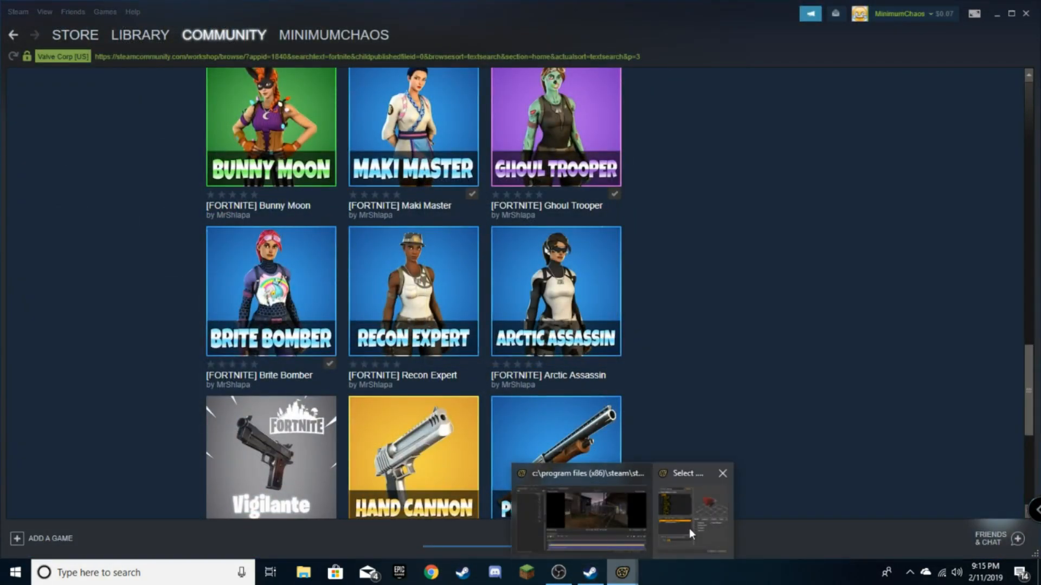
{"action": "left_click", "coordinate": [688, 528]}
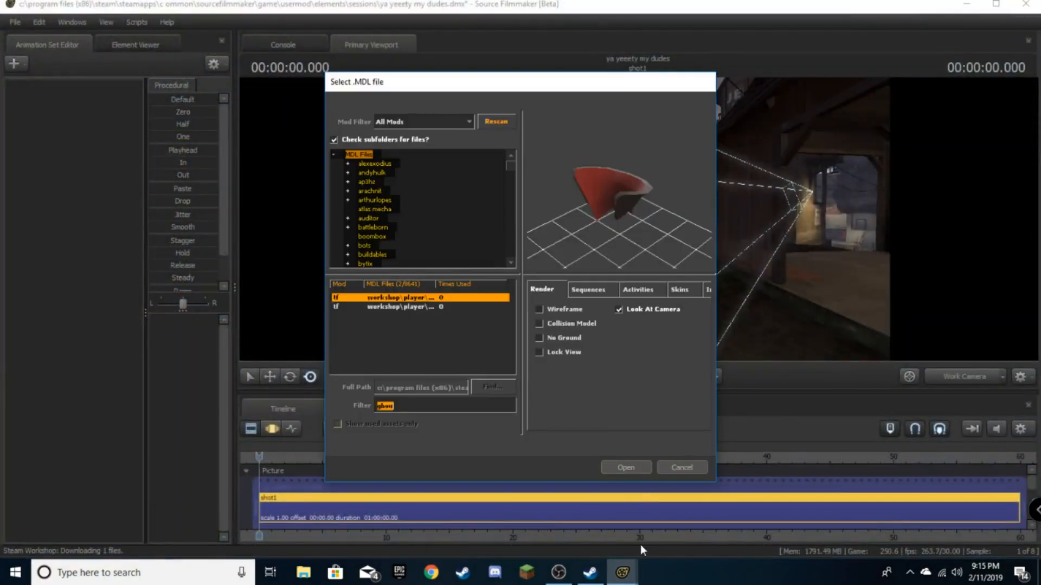
{"action": "mouse_move", "coordinate": [623, 573]}
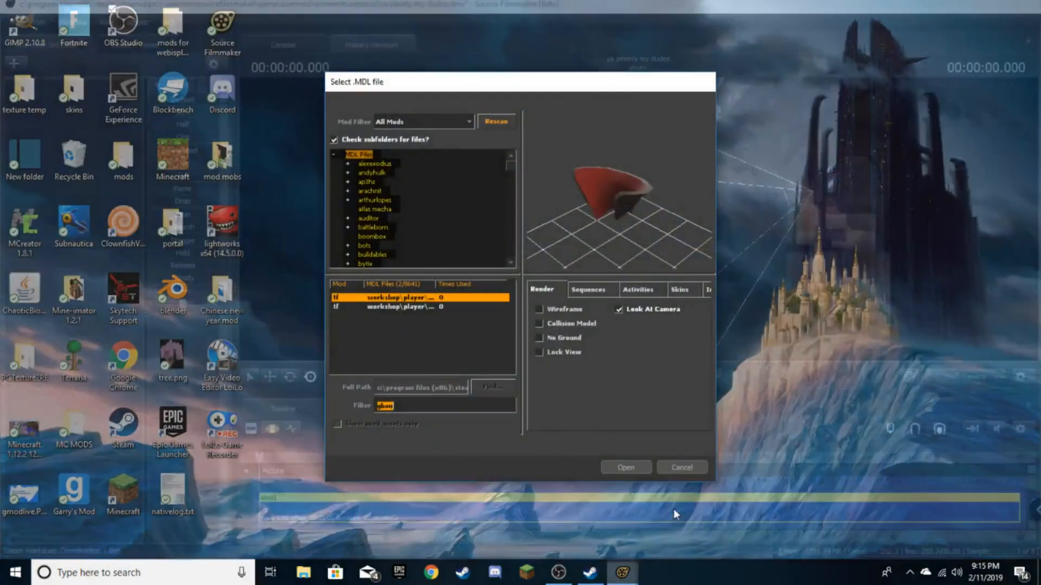
{"action": "left_click", "coordinate": [673, 509]}
{"action": "key", "text": "BackSpace"}
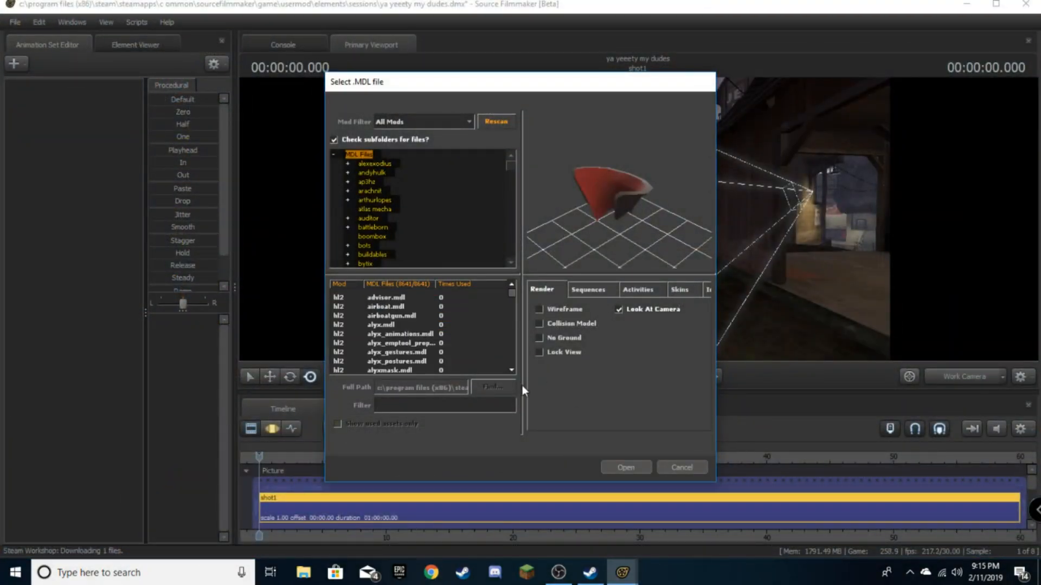
{"action": "type", "text": "brit"}
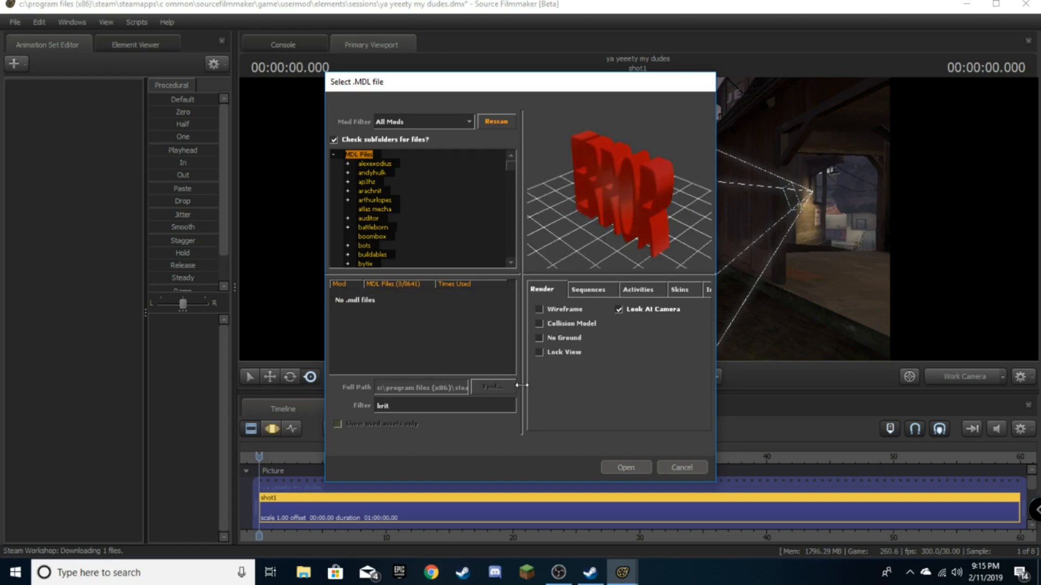
{"action": "key", "text": "Escape"}
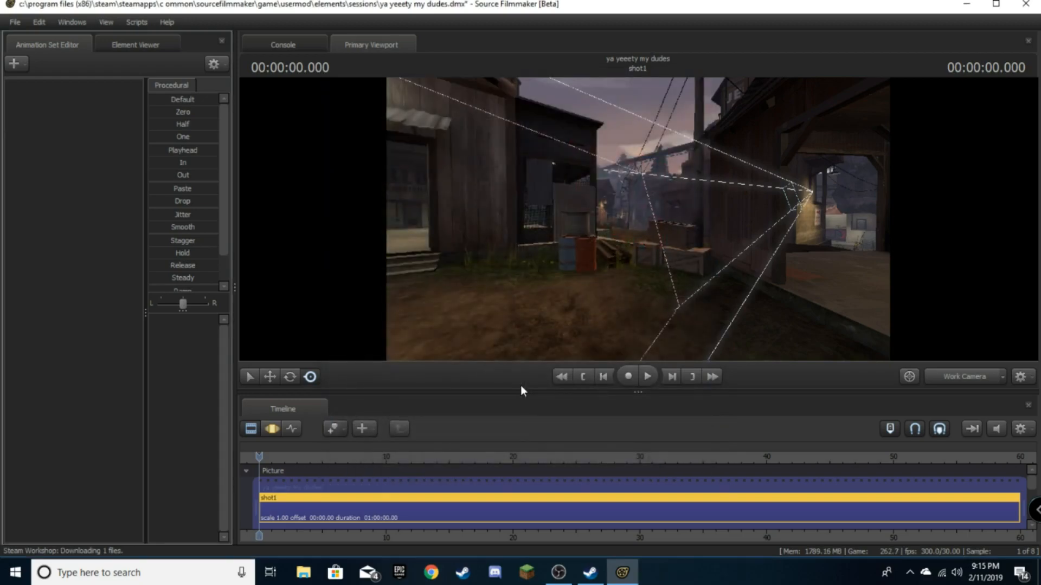
- Reopen the model browser, keep all existing files instead of overwriting them with Brite Bomber files, and close the browser
{"action": "left_click", "coordinate": [21, 63]}
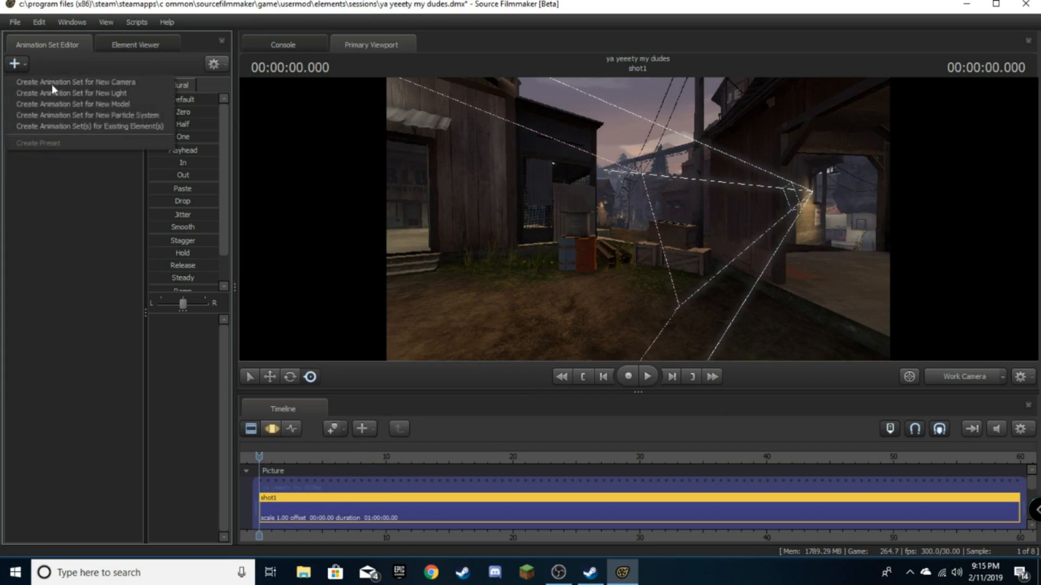
{"action": "left_click", "coordinate": [93, 104]}
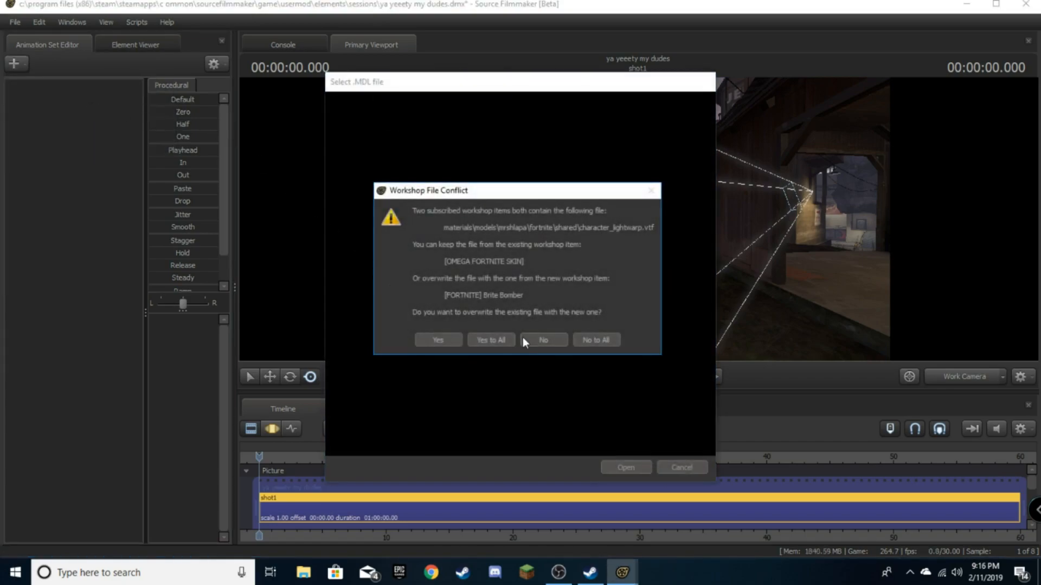
{"action": "left_click", "coordinate": [595, 341]}
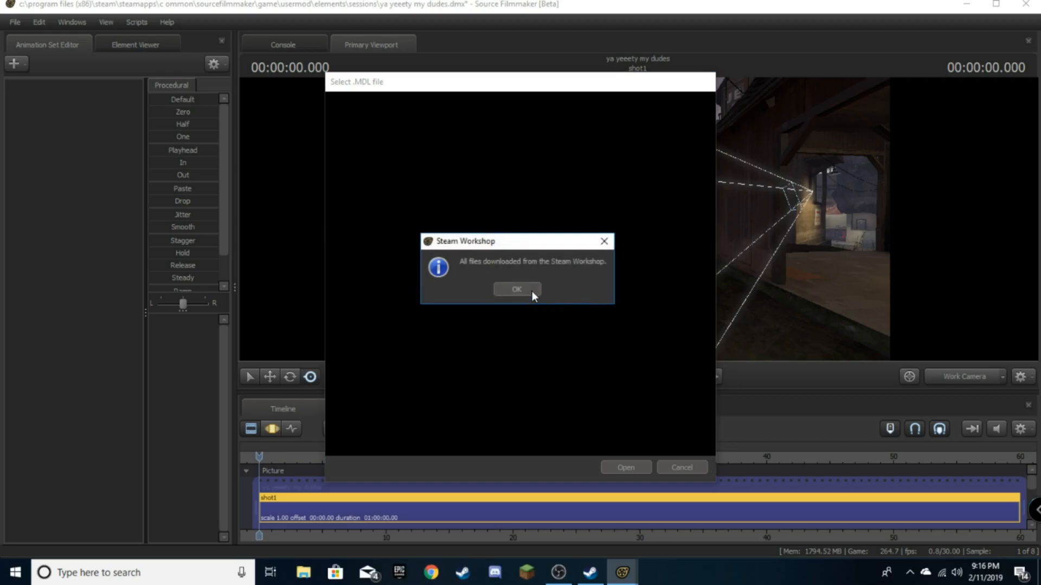
{"action": "left_click", "coordinate": [532, 293]}
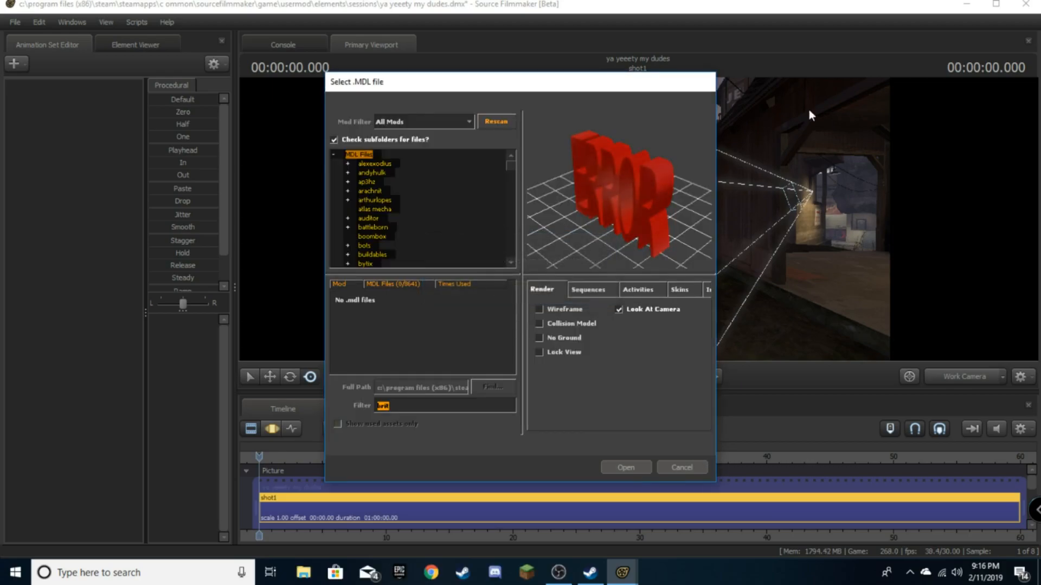
{"action": "left_click", "coordinate": [688, 466]}
- Search the new-model browser for "bri", preview one of the workshop player models and close the browser without opening any
{"action": "left_click", "coordinate": [14, 63]}
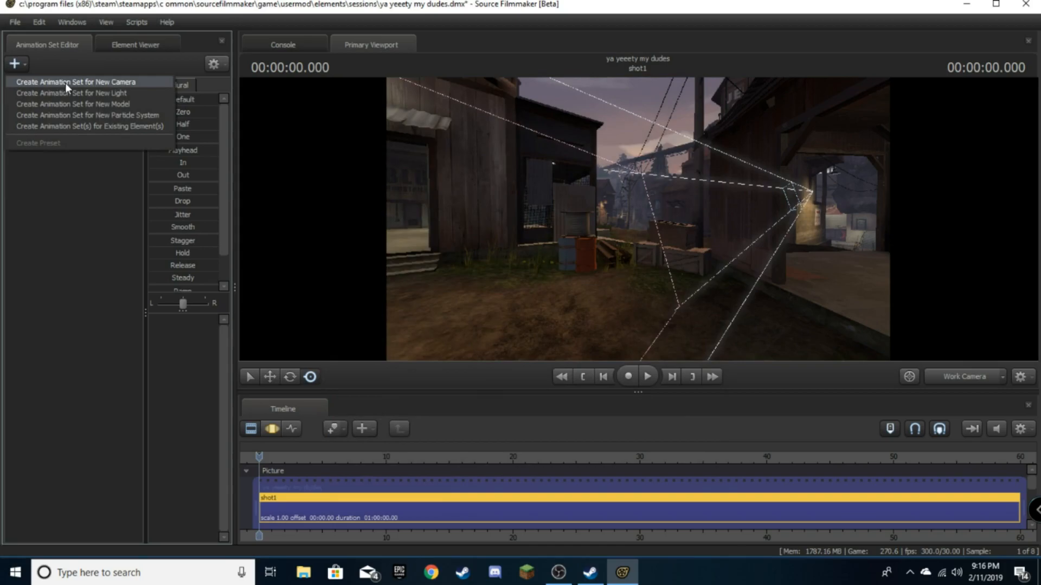
{"action": "left_click", "coordinate": [67, 103]}
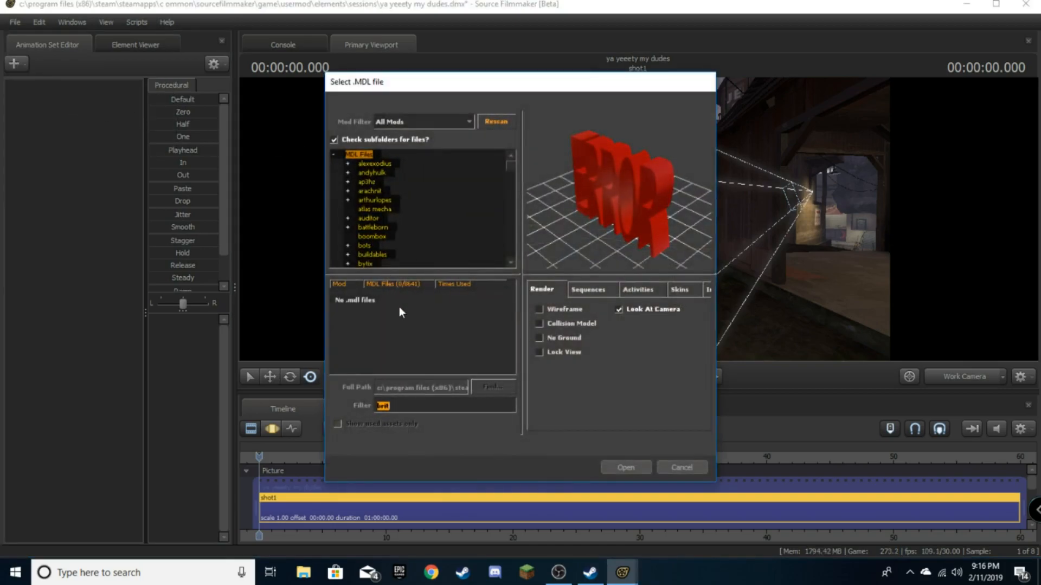
{"action": "key", "text": "BackSpace"}
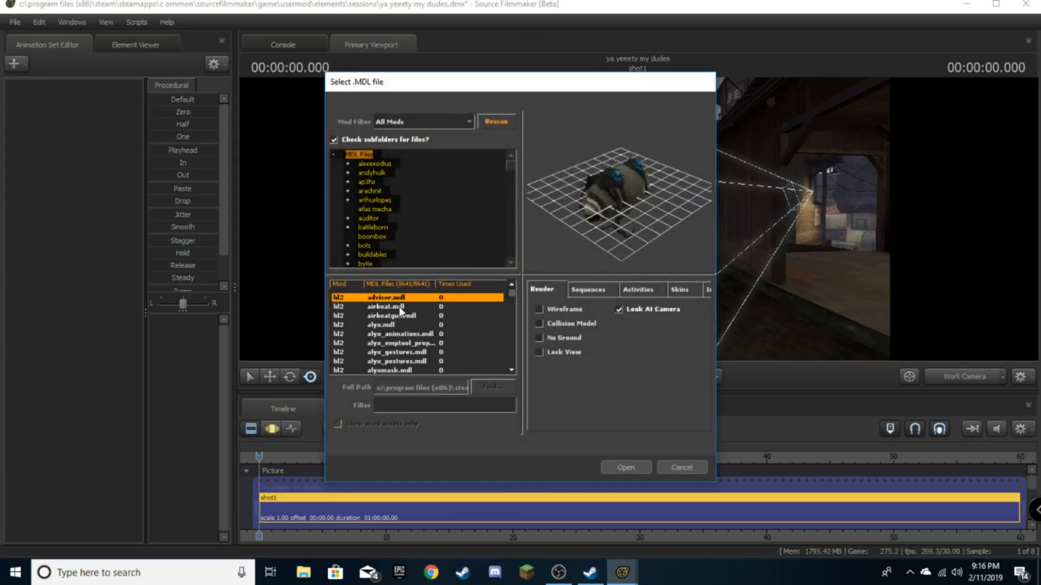
{"action": "type", "text": "b"}
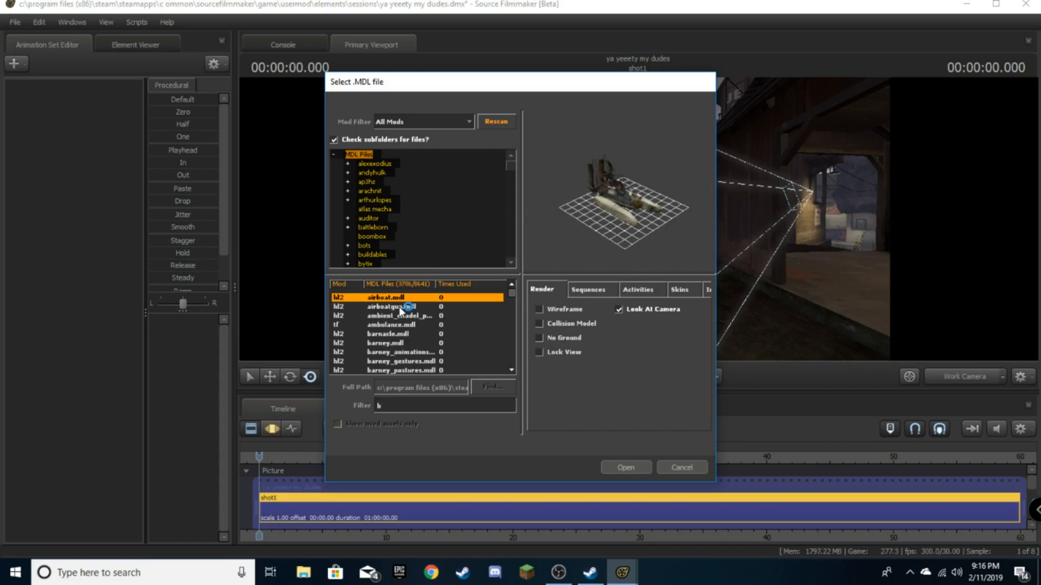
{"action": "type", "text": "rig"}
{"action": "key", "text": "BackSpace"}
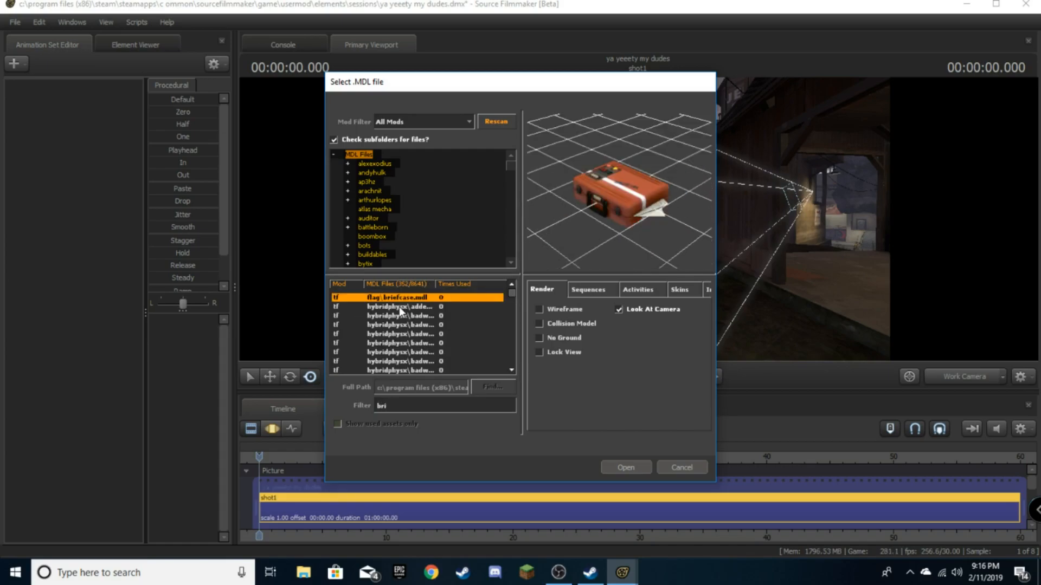
{"action": "scroll", "coordinate": [428, 331], "scroll_direction": "down", "scroll_amount": 10}
{"action": "scroll", "coordinate": [433, 337], "scroll_direction": "down", "scroll_amount": 10}
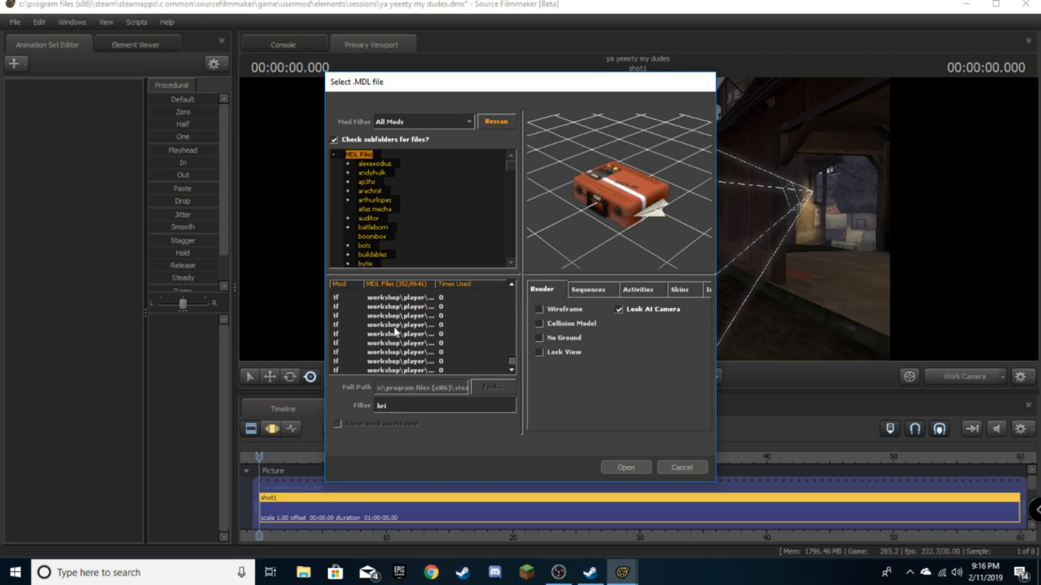
{"action": "left_click", "coordinate": [396, 350]}
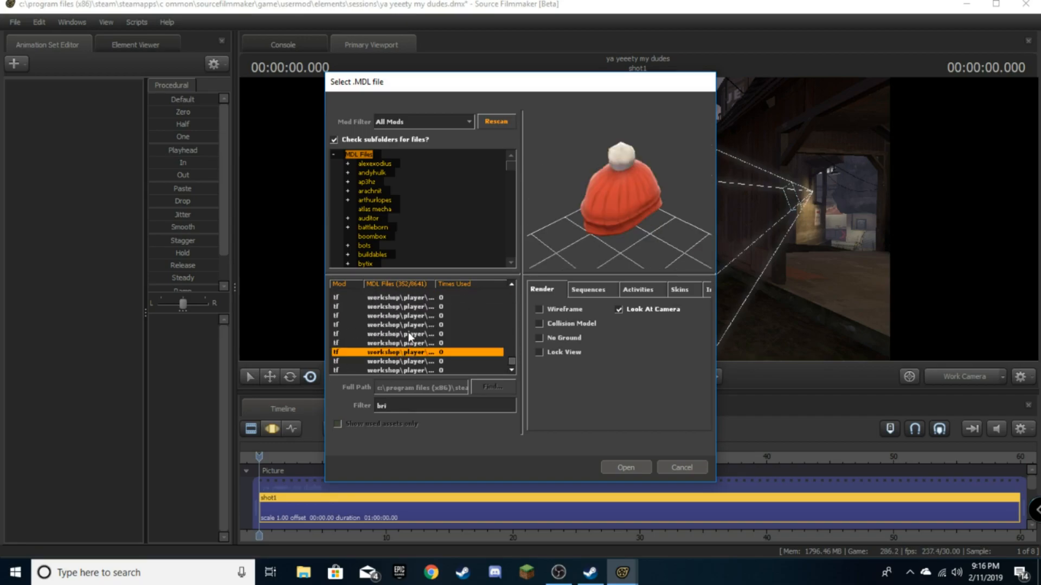
{"action": "left_click", "coordinate": [700, 469]}
- Reopen the browser for a new model's animation set and filter the models by "fortnite"
{"action": "left_click", "coordinate": [14, 63]}
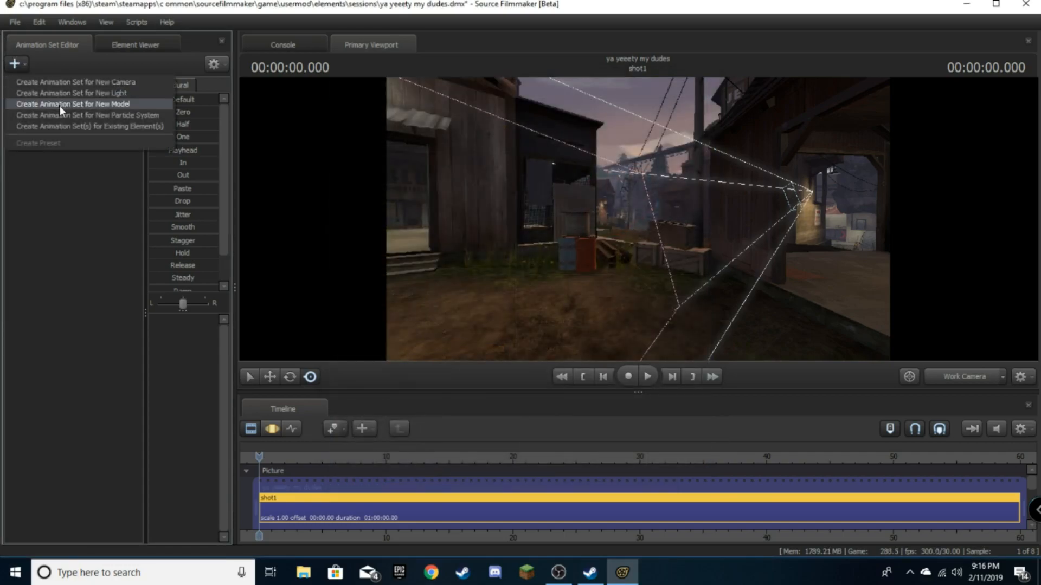
{"action": "left_click", "coordinate": [59, 104]}
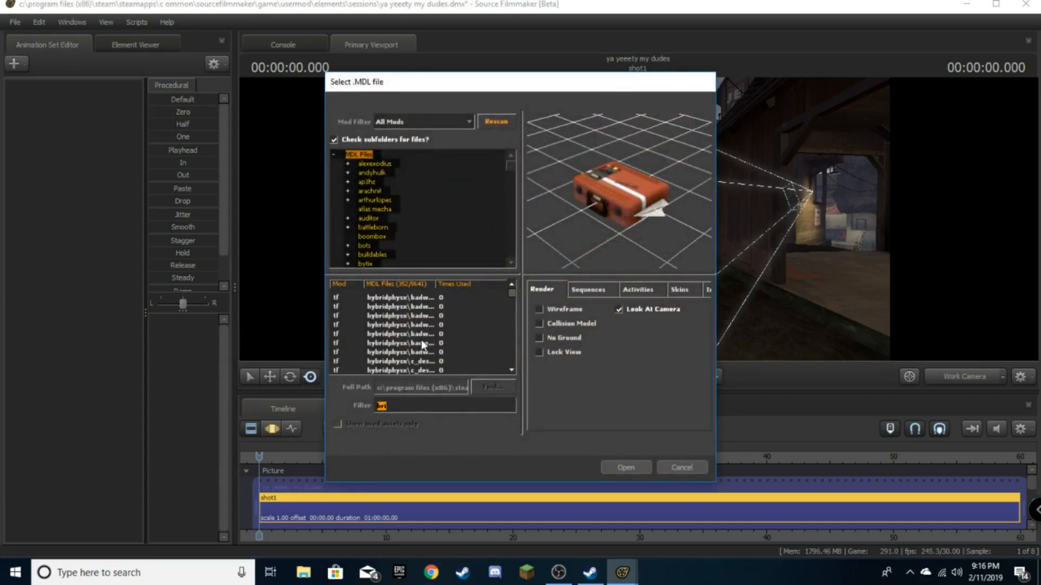
{"action": "key", "text": "BackSpace"}
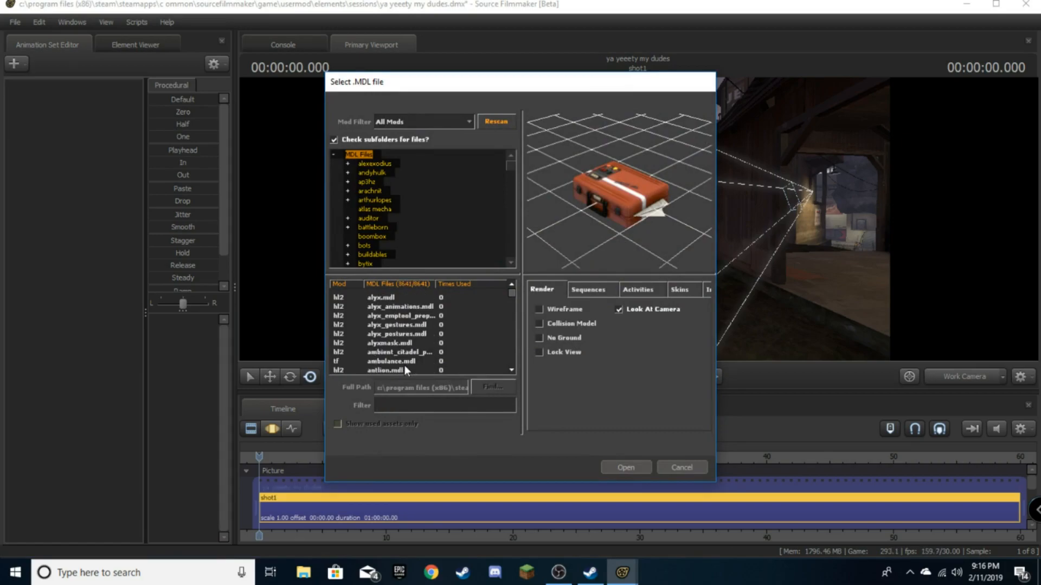
{"action": "type", "text": "fortnite"}
{"action": "scroll", "coordinate": [419, 327], "scroll_direction": "down", "scroll_amount": 3}
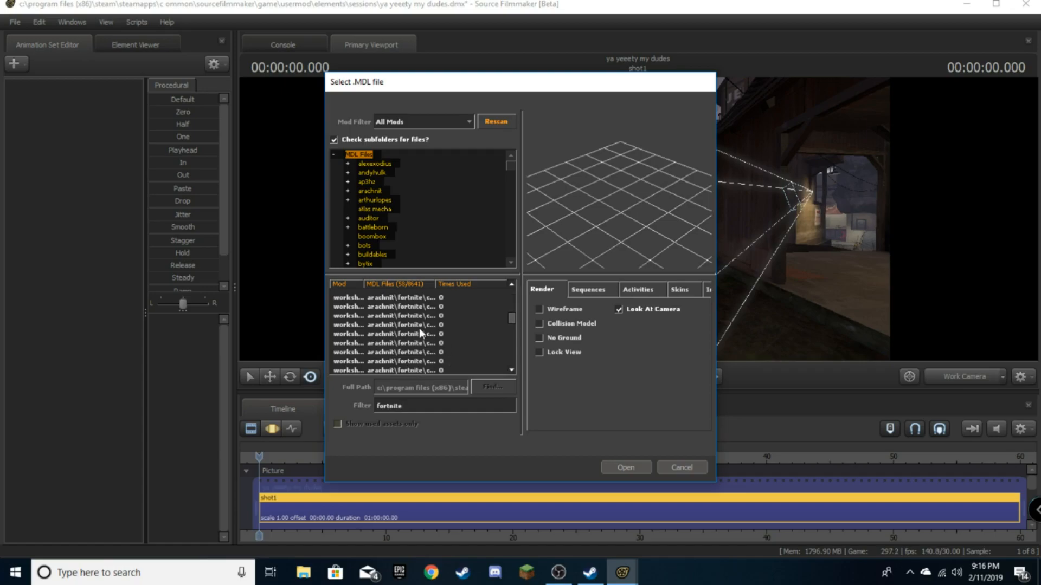
- Preview the filtered Fortnite models and open the hooded Raven character into the shot
{"action": "left_click", "coordinate": [421, 326]}
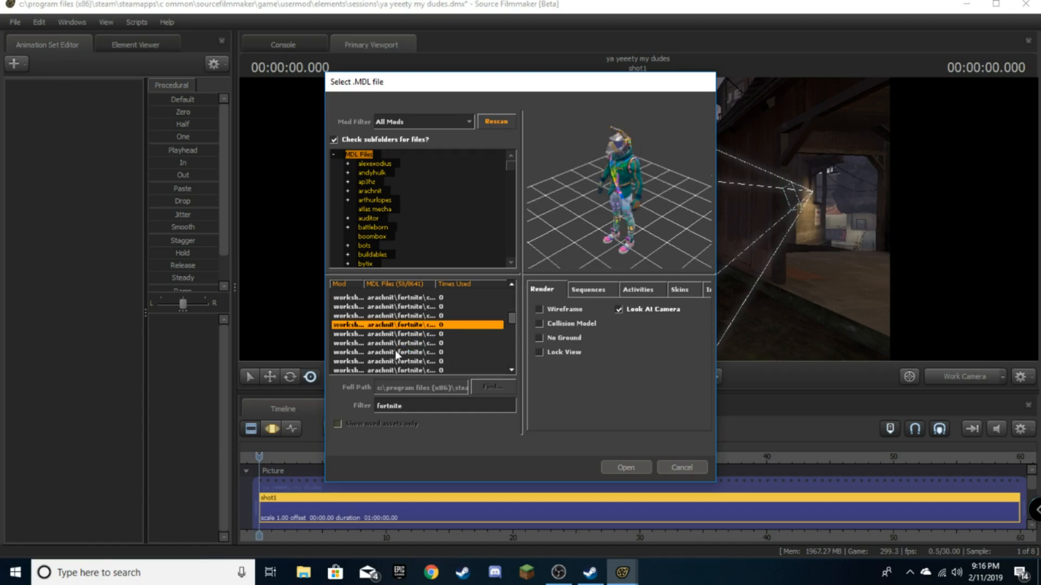
{"action": "scroll", "coordinate": [415, 350], "scroll_direction": "down", "scroll_amount": 1}
{"action": "left_click", "coordinate": [410, 328]}
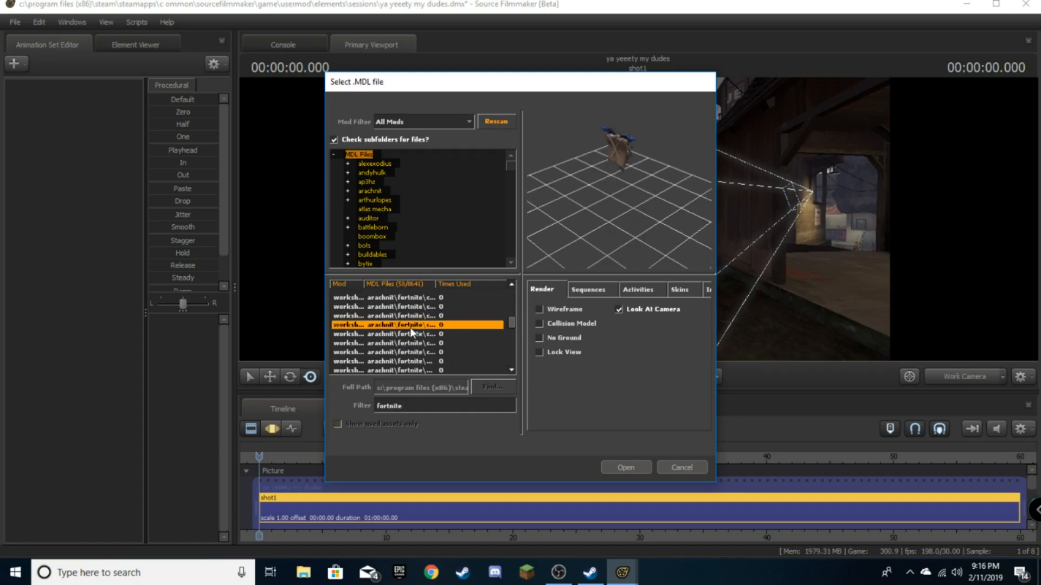
{"action": "left_click", "coordinate": [419, 351]}
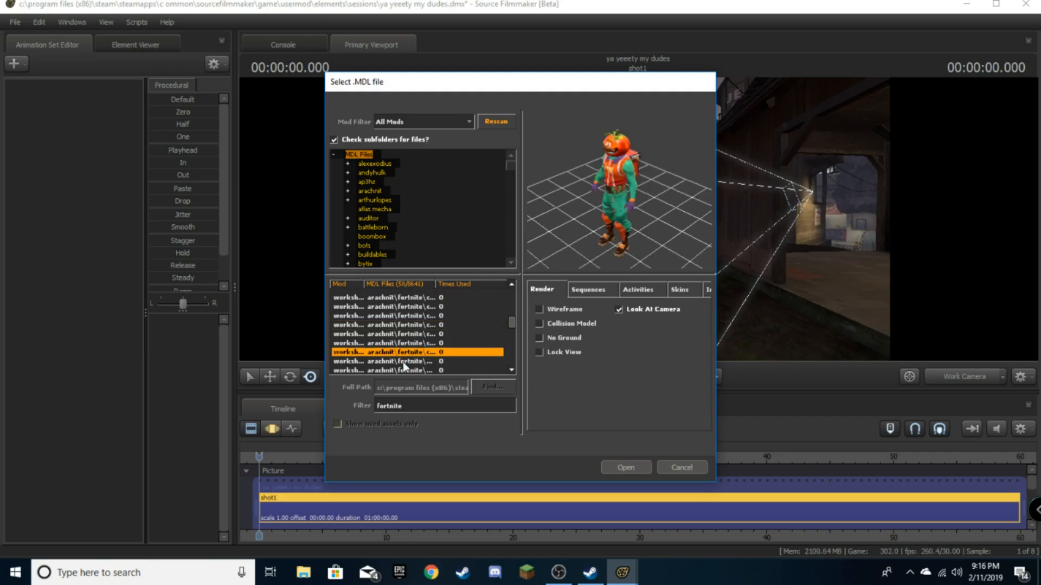
{"action": "scroll", "coordinate": [409, 341], "scroll_direction": "down", "scroll_amount": 1}
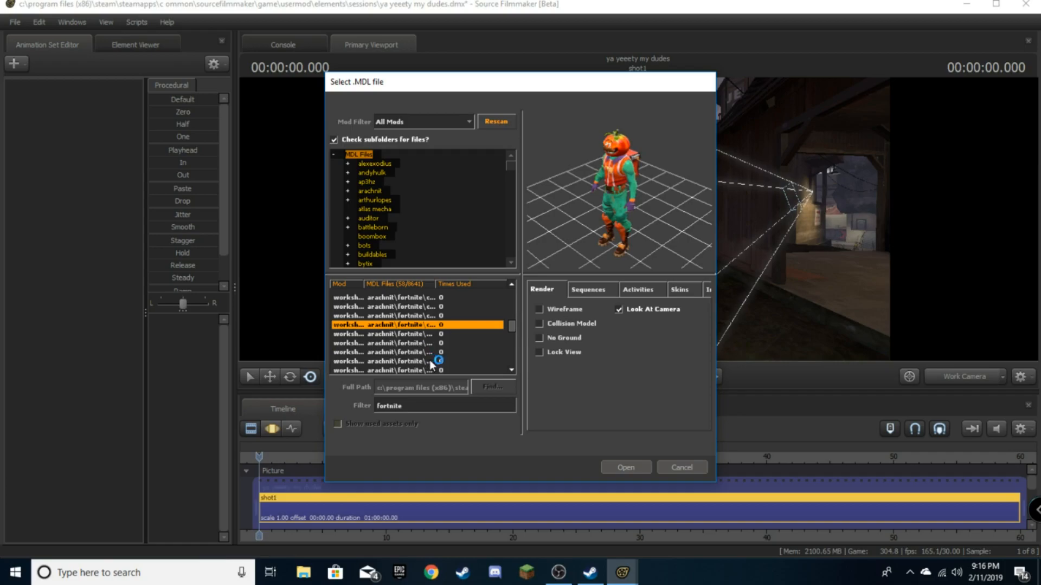
{"action": "left_click", "coordinate": [429, 343]}
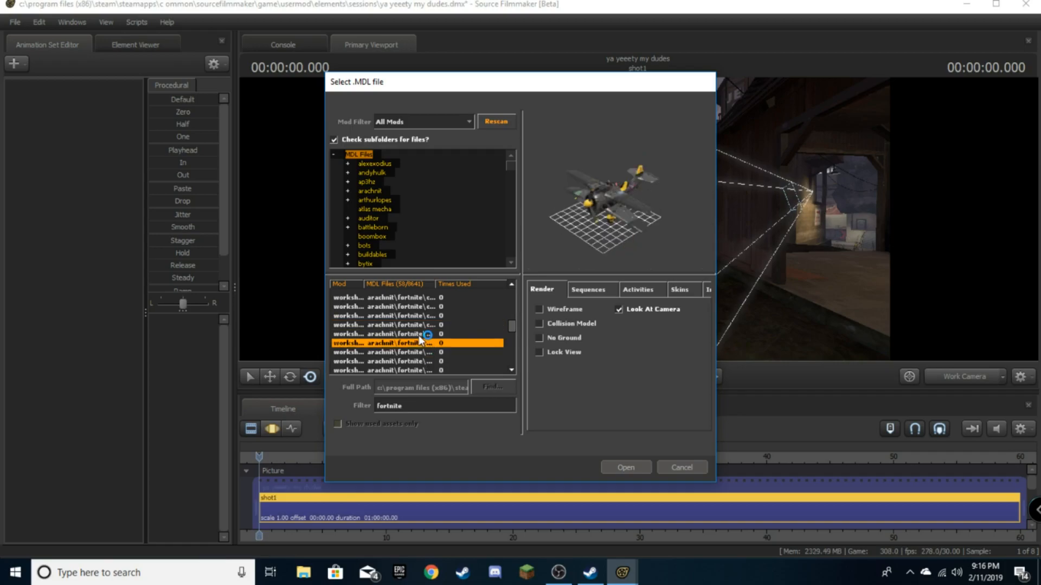
{"action": "left_click", "coordinate": [421, 335]}
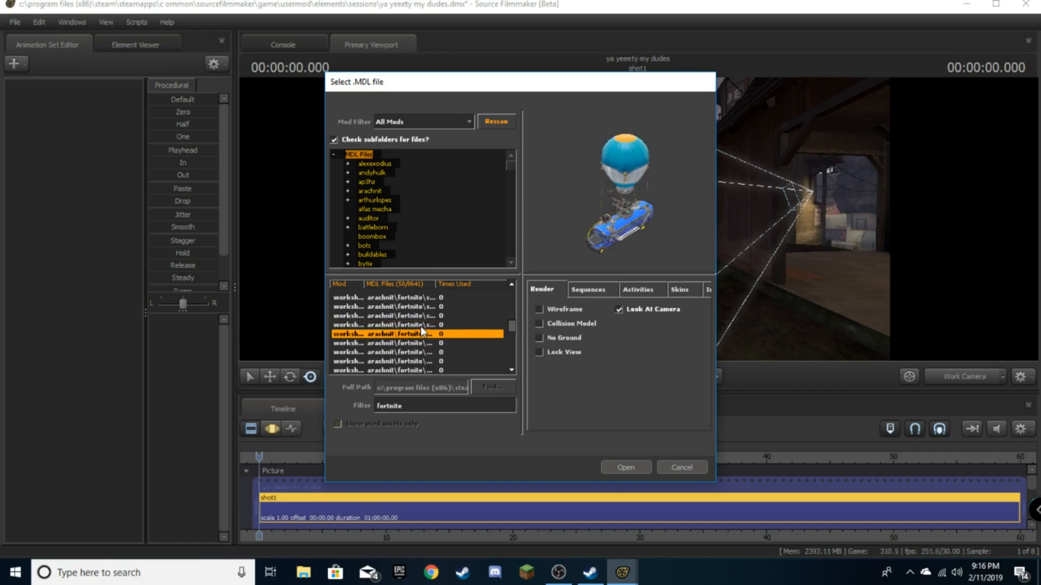
{"action": "key", "text": "Up"}
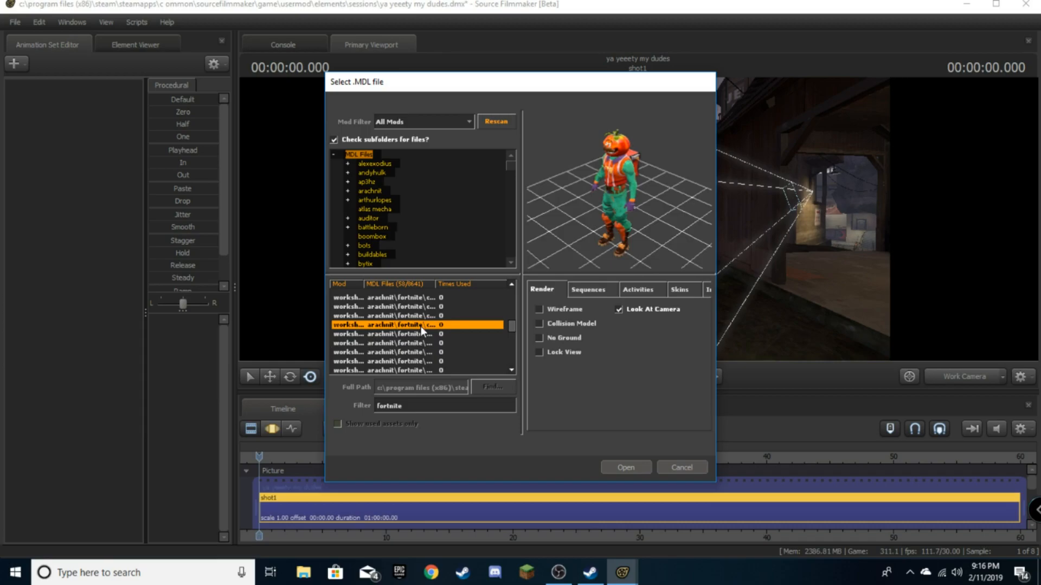
{"action": "left_click", "coordinate": [428, 307]}
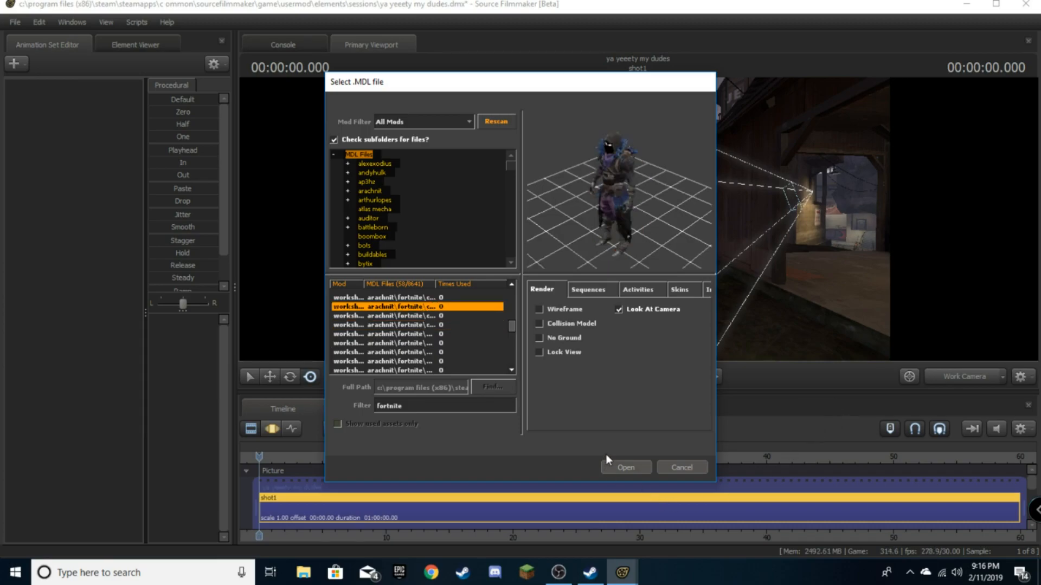
{"action": "left_click", "coordinate": [605, 469]}
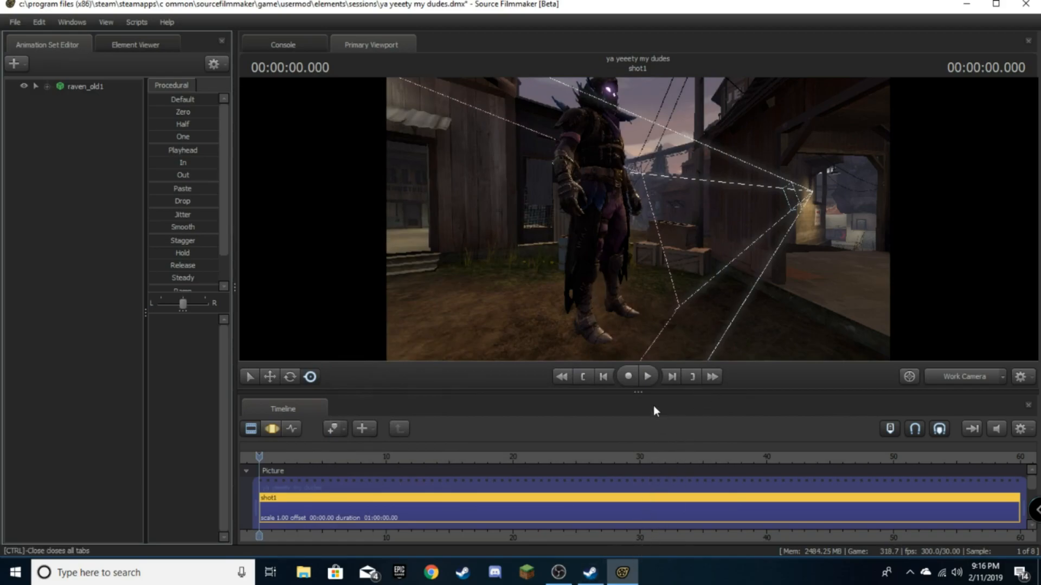
- Switch the timeline to the Motion Editor
{"action": "left_click_drag", "start_coordinate": [697, 274], "coordinate": [637, 219]}
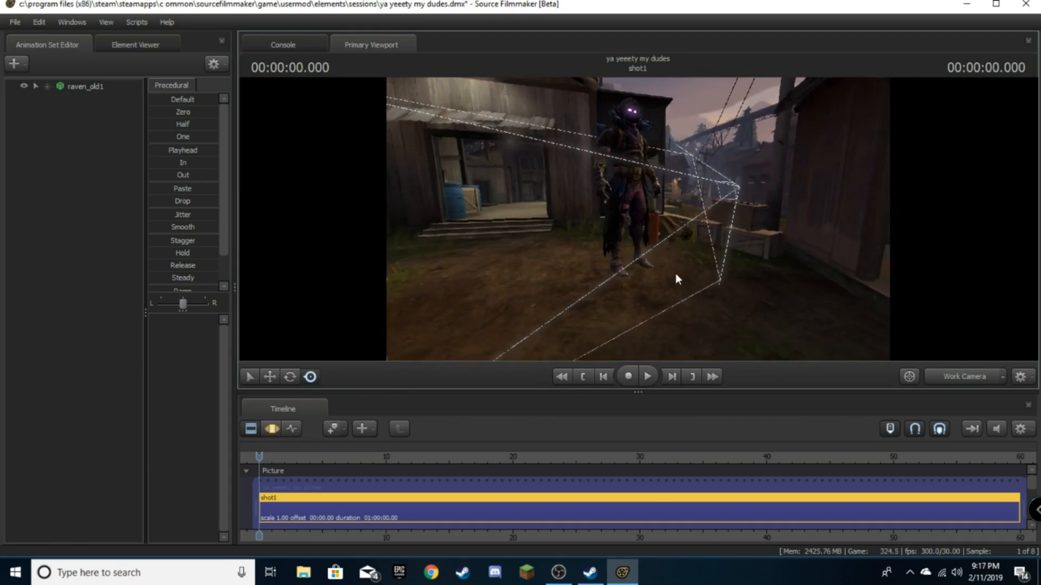
{"action": "mouse_move", "coordinate": [637, 210]}
{"action": "left_mouse_down"}
{"action": "mouse_move", "coordinate": [636, 173]}
{"action": "mouse_move", "coordinate": [586, 196]}
{"action": "mouse_move", "coordinate": [638, 219]}
{"action": "left_mouse_up"}
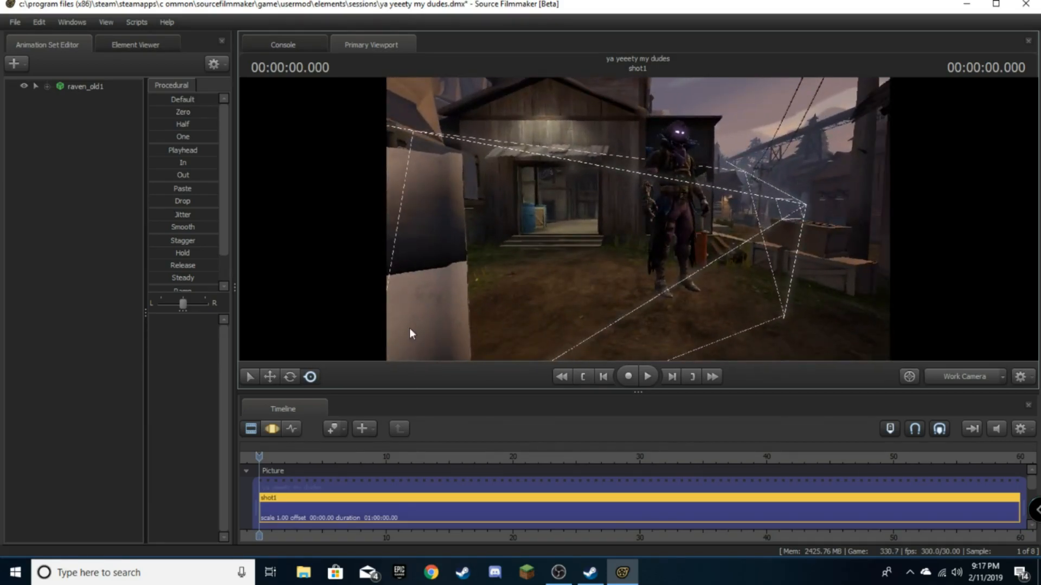
{"action": "left_click", "coordinate": [271, 429]}
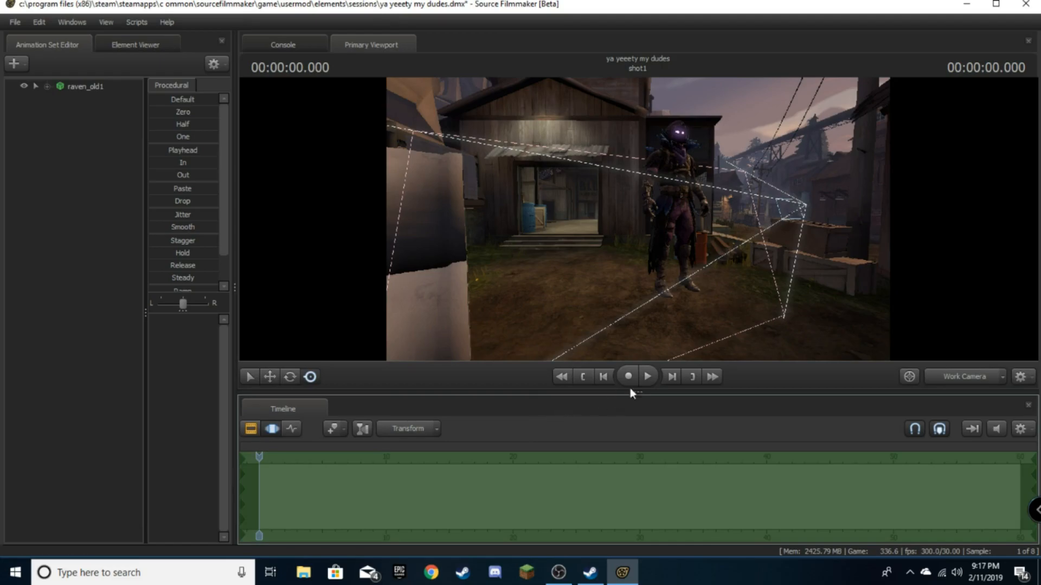
- Select the Raven model's root bone in the viewport and shift it slightly
{"action": "left_click_drag", "start_coordinate": [724, 228], "coordinate": [641, 231]}
{"action": "key", "text": "d"}
{"action": "key", "text": "w"}
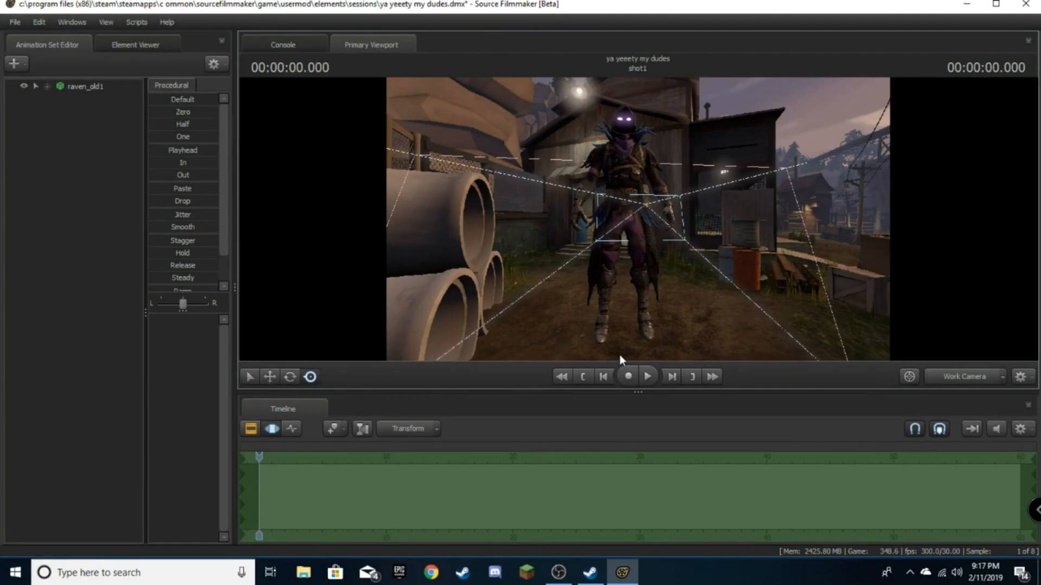
{"action": "key", "text": "ctrl"}
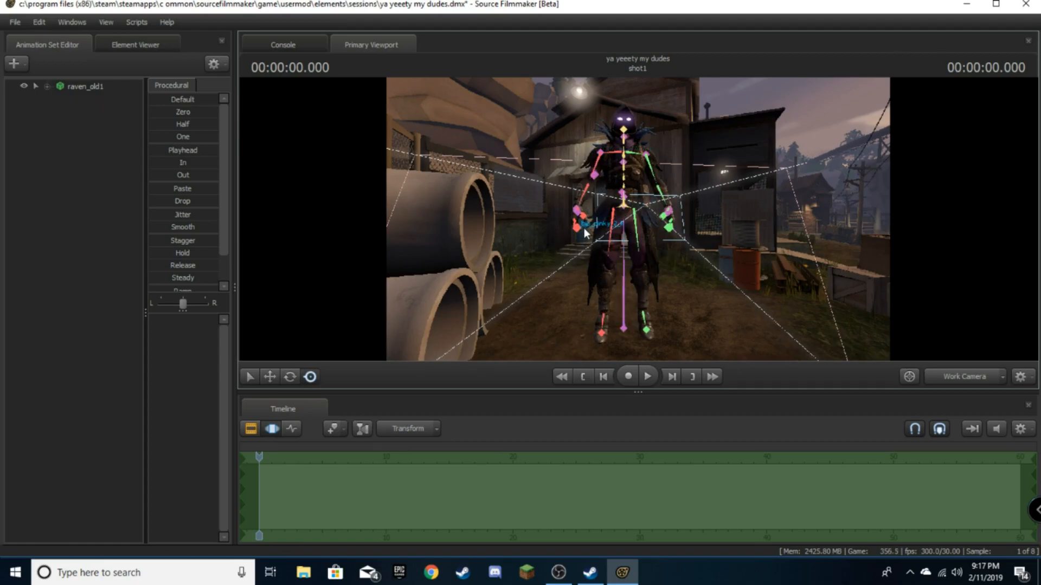
{"action": "left_click", "coordinate": [625, 249]}
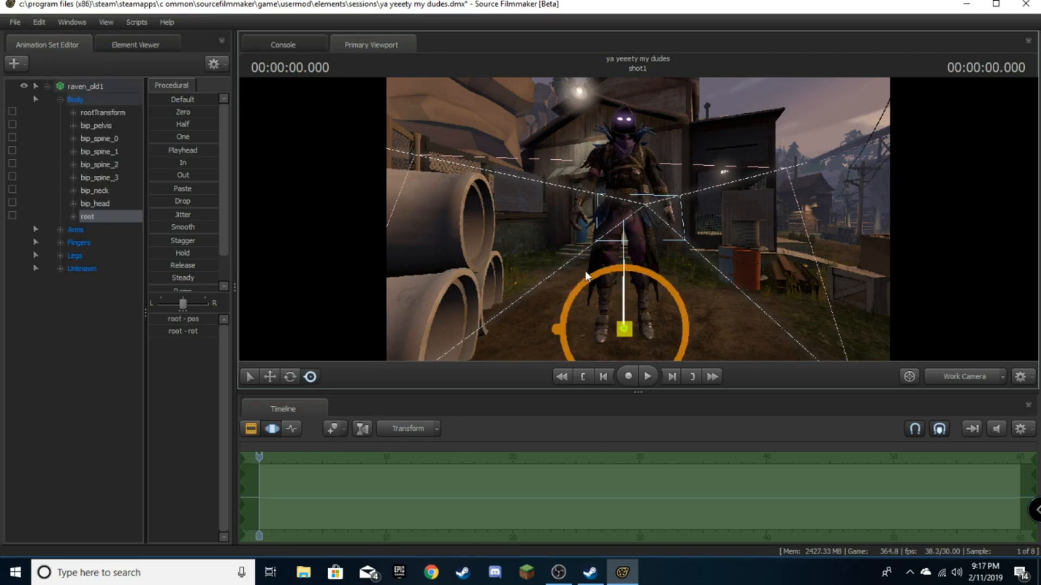
{"action": "left_click_drag", "start_coordinate": [624, 329], "coordinate": [619, 338]}
- Reposition the Raven's root bone horizontally along the ground with the Move tool
{"action": "left_click_drag", "start_coordinate": [637, 220], "coordinate": [477, 233]}
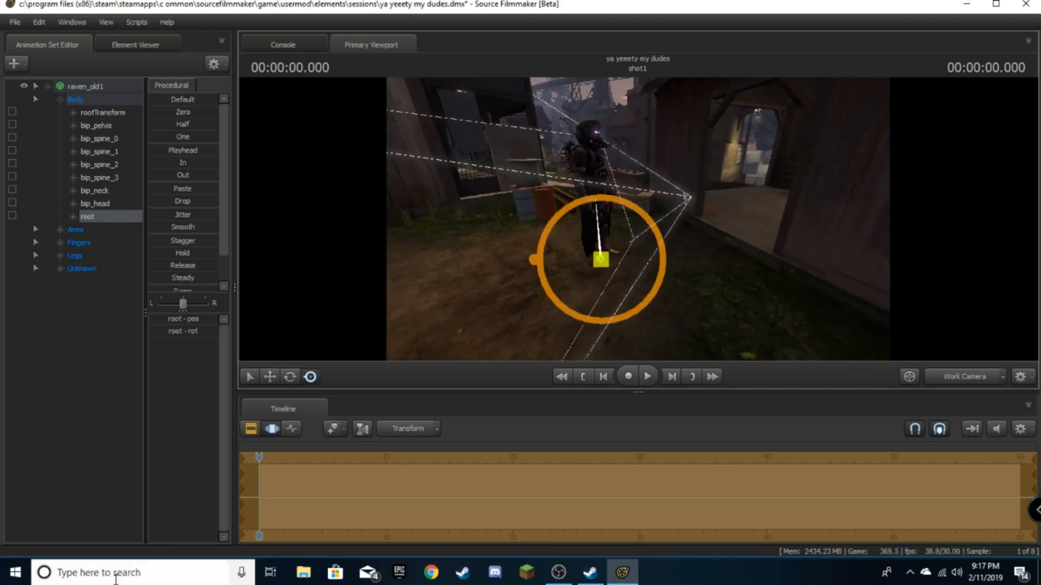
{"action": "left_click", "coordinate": [271, 377]}
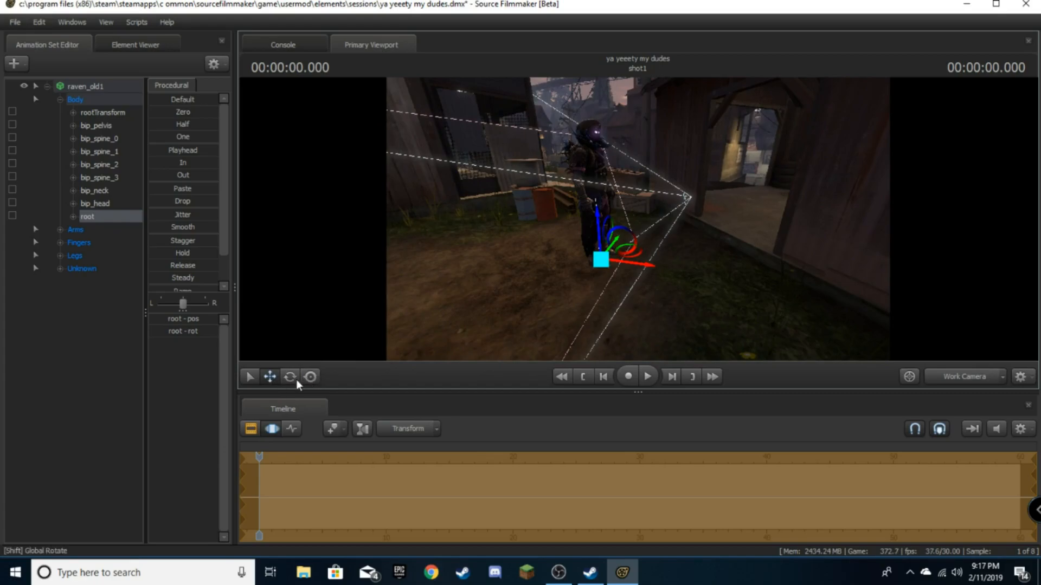
{"action": "left_click_drag", "start_coordinate": [646, 264], "coordinate": [551, 329]}
{"action": "key", "text": "w"}
{"action": "left_click_drag", "start_coordinate": [639, 220], "coordinate": [624, 255]}
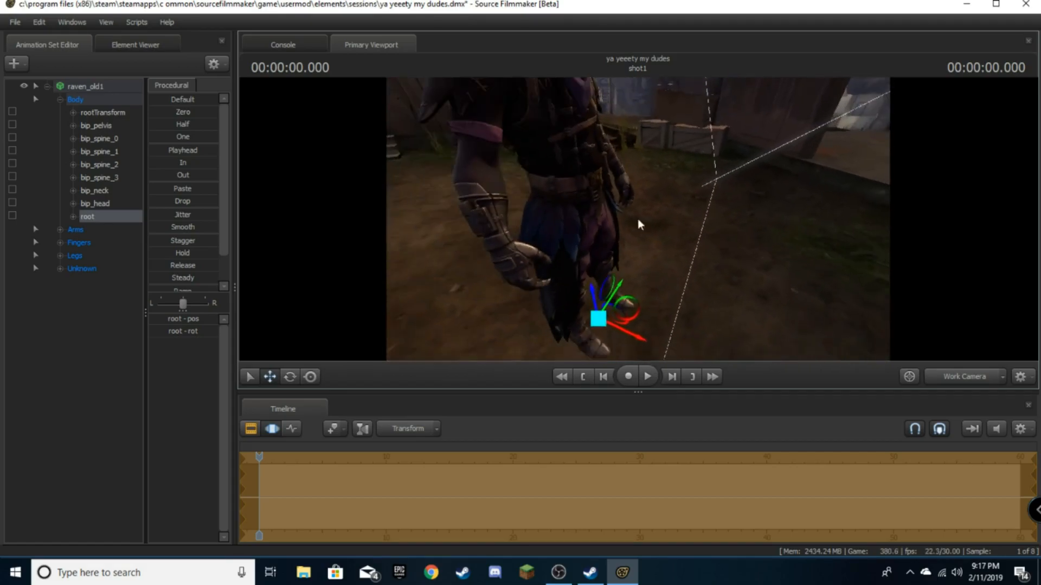
{"action": "left_click_drag", "start_coordinate": [623, 329], "coordinate": [698, 182]}
{"action": "key", "text": "w"}
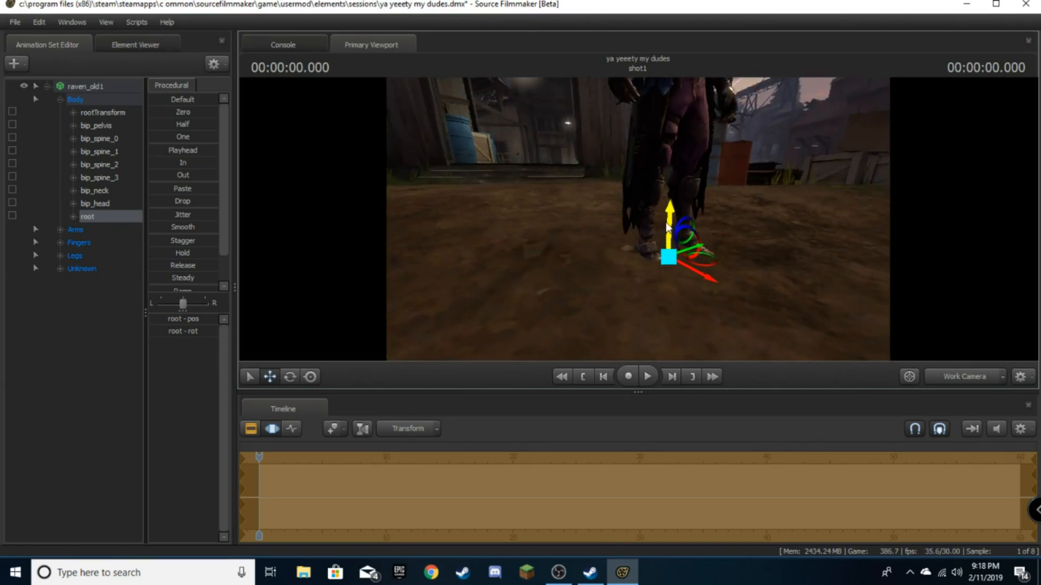
- Select the right forearm bone bip_lowerArm_R and rotate it so the forearm bends up in front of the body
{"action": "left_click_drag", "start_coordinate": [682, 214], "coordinate": [638, 225]}
{"action": "key", "text": "w"}
{"action": "key", "text": "s"}
{"action": "key", "text": "w"}
{"action": "key", "text": "s"}
{"action": "key", "text": "w"}
{"action": "key", "text": "s"}
{"action": "key", "text": "d"}
{"action": "key", "text": "s"}
{"action": "key", "text": "d"}
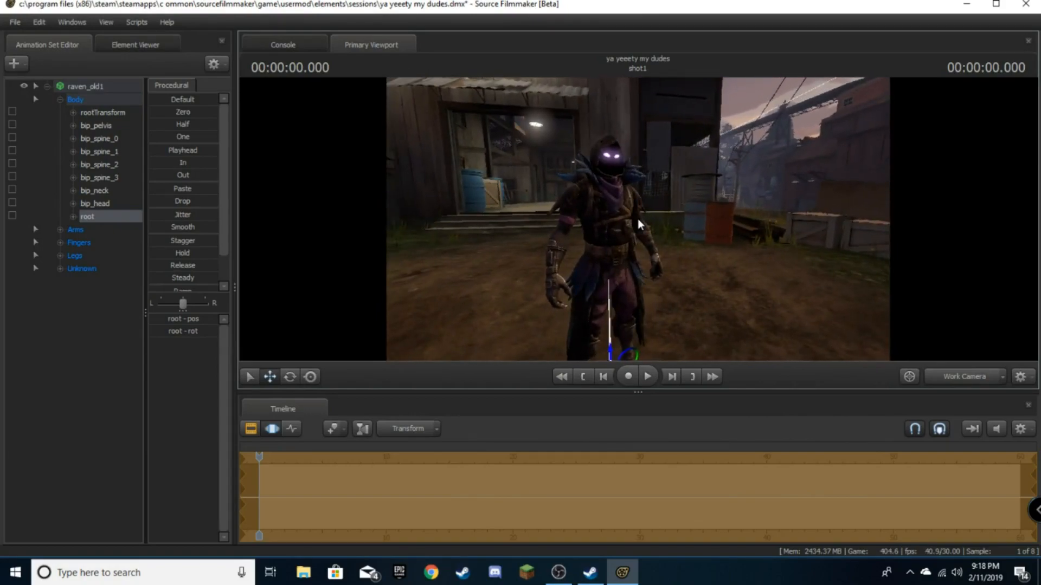
{"action": "key", "text": "ctrl"}
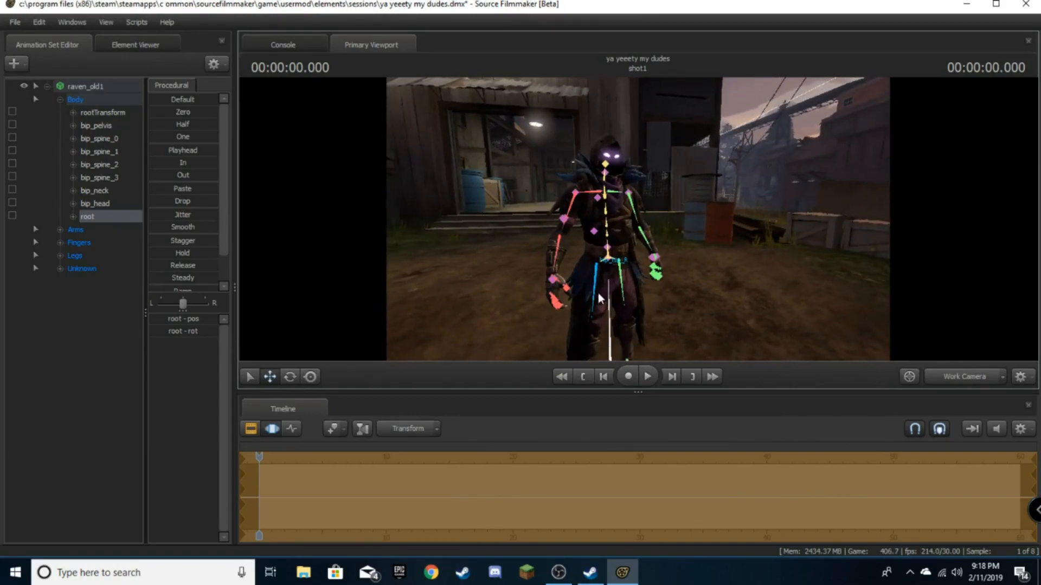
{"action": "left_click", "coordinate": [561, 263], "text": "ctrl"}
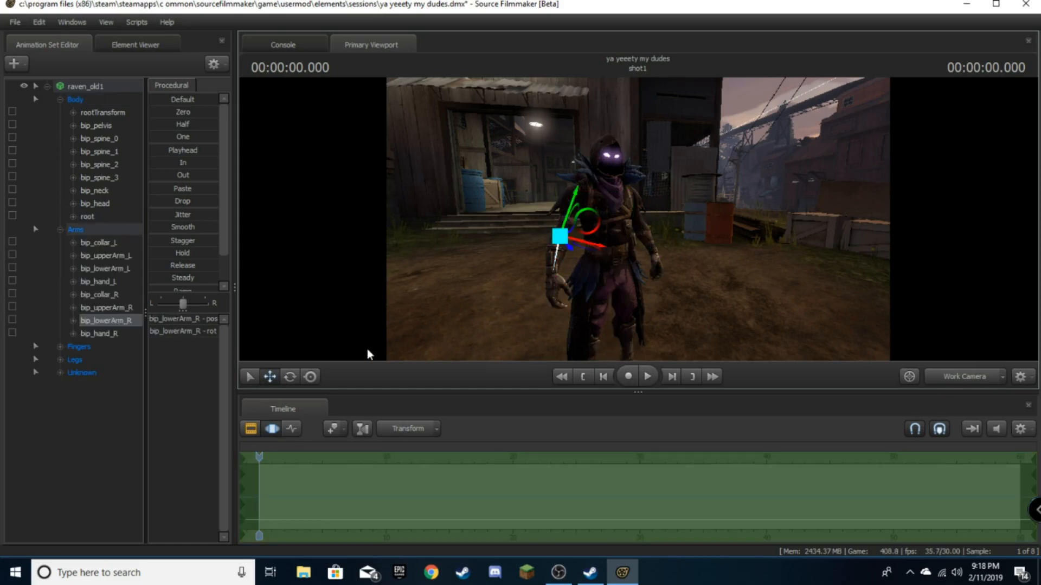
{"action": "key", "text": "ctrl"}
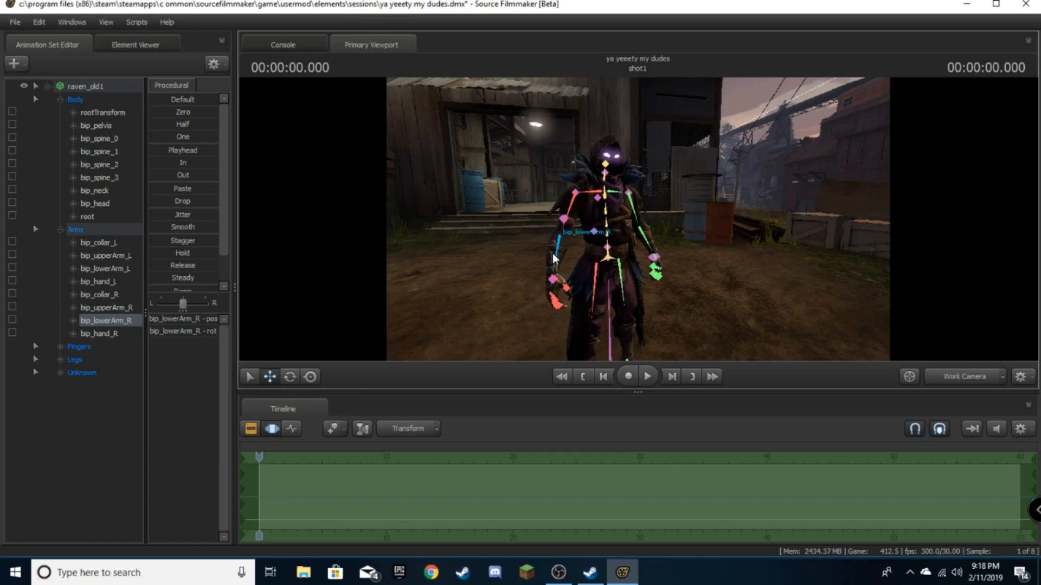
{"action": "left_click", "coordinate": [292, 377]}
{"action": "left_click_drag", "start_coordinate": [587, 261], "coordinate": [593, 204]}
{"action": "left_click_drag", "start_coordinate": [672, 211], "coordinate": [629, 220]}
{"action": "key", "text": "w"}
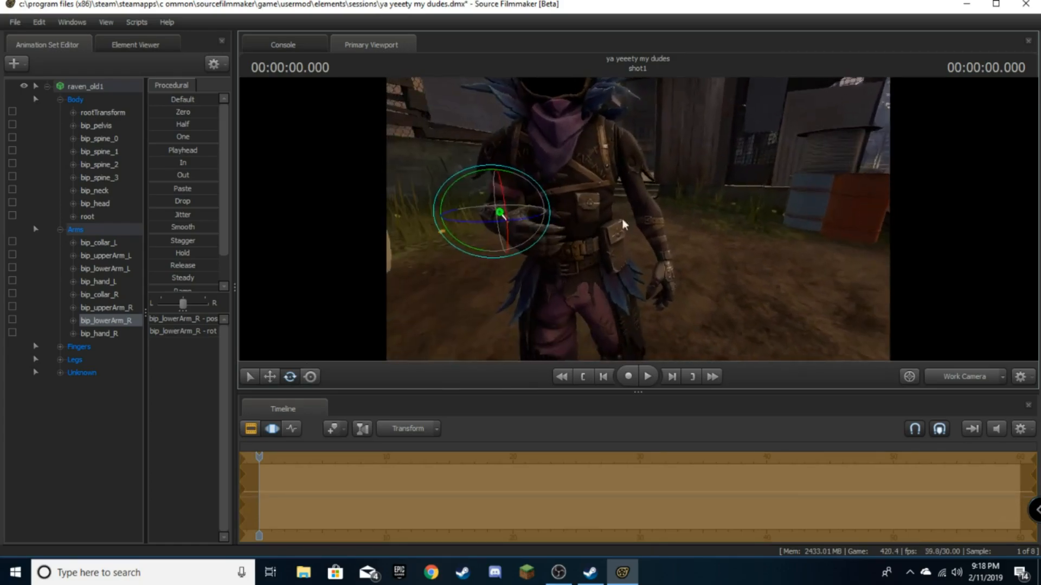
- Select Raven's left forearm bone bip_lowerArm_L and adjust its rotation with the Rotate tool
{"action": "left_click_drag", "start_coordinate": [529, 221], "coordinate": [576, 232]}
{"action": "left_click", "coordinate": [656, 235]}
{"action": "left_click_drag", "start_coordinate": [656, 234], "coordinate": [813, 213]}
{"action": "left_click_drag", "start_coordinate": [664, 205], "coordinate": [669, 253]}
{"action": "key", "text": "s"}
{"action": "left_click_drag", "start_coordinate": [783, 233], "coordinate": [889, 233]}
{"action": "key", "text": "a"}
{"action": "mouse_move", "coordinate": [638, 219]}
{"action": "left_mouse_down"}
{"action": "mouse_move", "coordinate": [673, 209]}
{"action": "mouse_move", "coordinate": [640, 224]}
{"action": "left_mouse_up"}
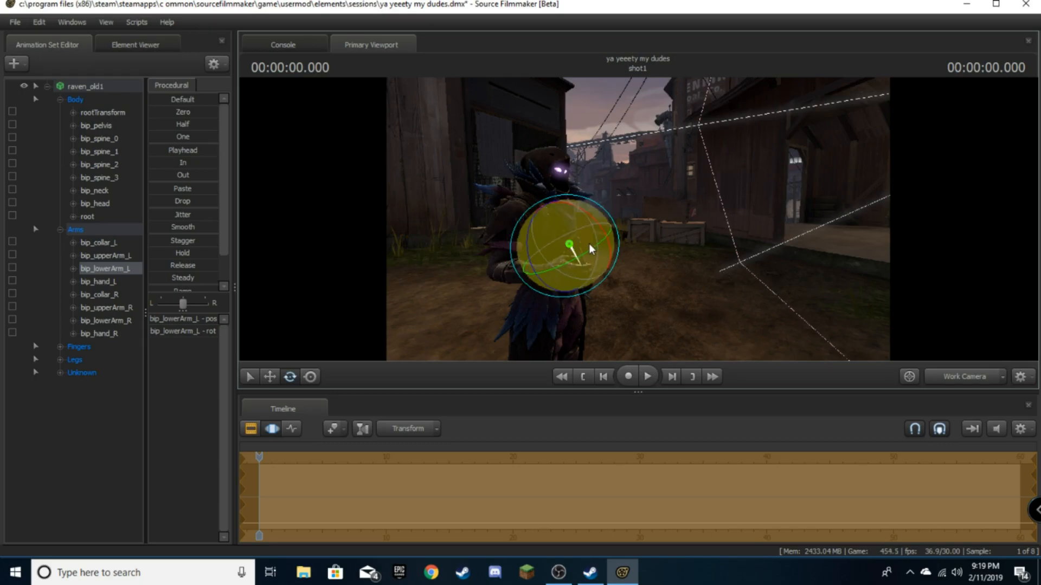
{"action": "left_click_drag", "start_coordinate": [594, 257], "coordinate": [576, 271]}
- Select the right upper arm bone bip_upperArm_R and rotate it during playback to record the right arm rising in front of the body
{"action": "left_click_drag", "start_coordinate": [667, 233], "coordinate": [637, 219]}
{"action": "key", "text": "d"}
{"action": "key", "text": "ctrl"}
{"action": "left_click", "coordinate": [497, 249]}
{"action": "key", "text": "a"}
{"action": "key", "text": "w"}
{"action": "key", "text": "s"}
{"action": "key", "text": "w"}
{"action": "key", "text": "s"}
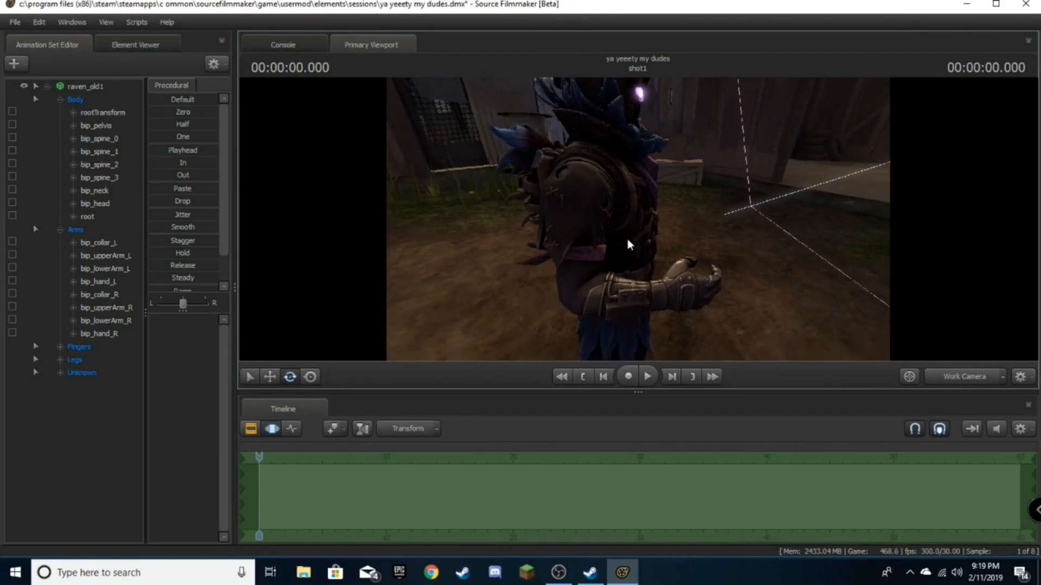
{"action": "left_click", "coordinate": [582, 295]}
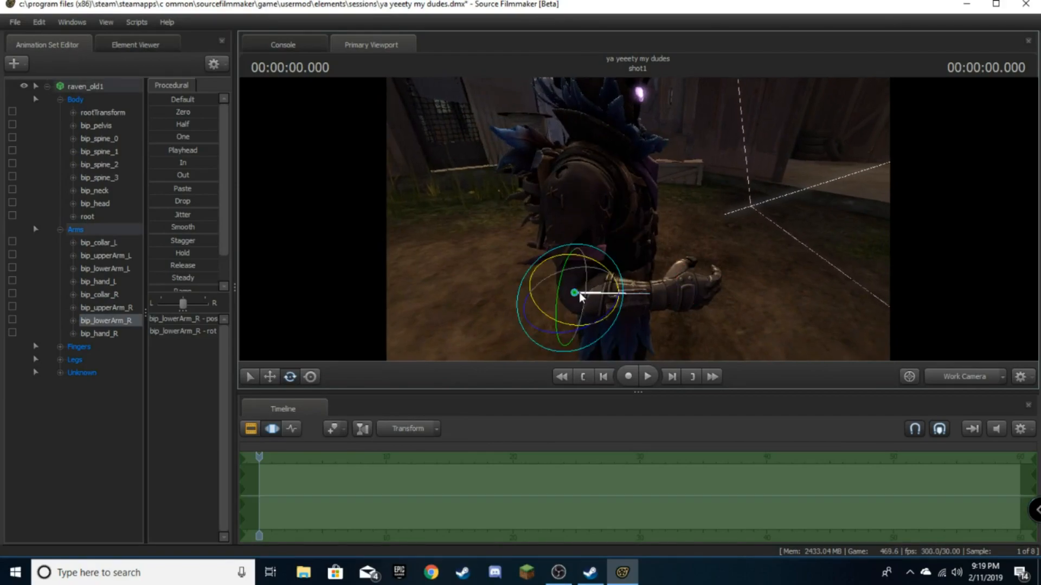
{"action": "left_click", "coordinate": [579, 263]}
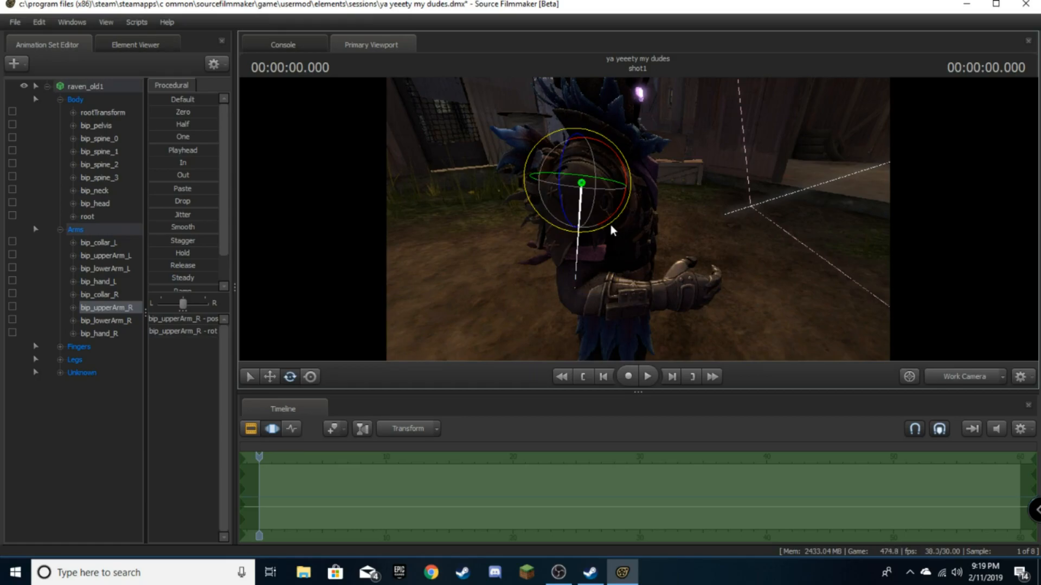
{"action": "left_click_drag", "start_coordinate": [612, 230], "coordinate": [611, 230]}
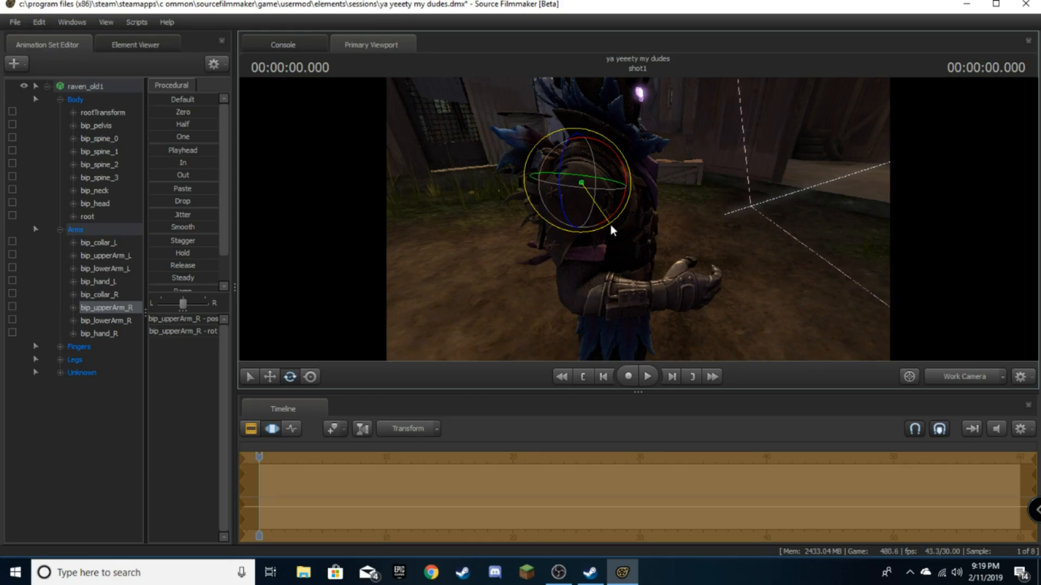
{"action": "key", "text": "space"}
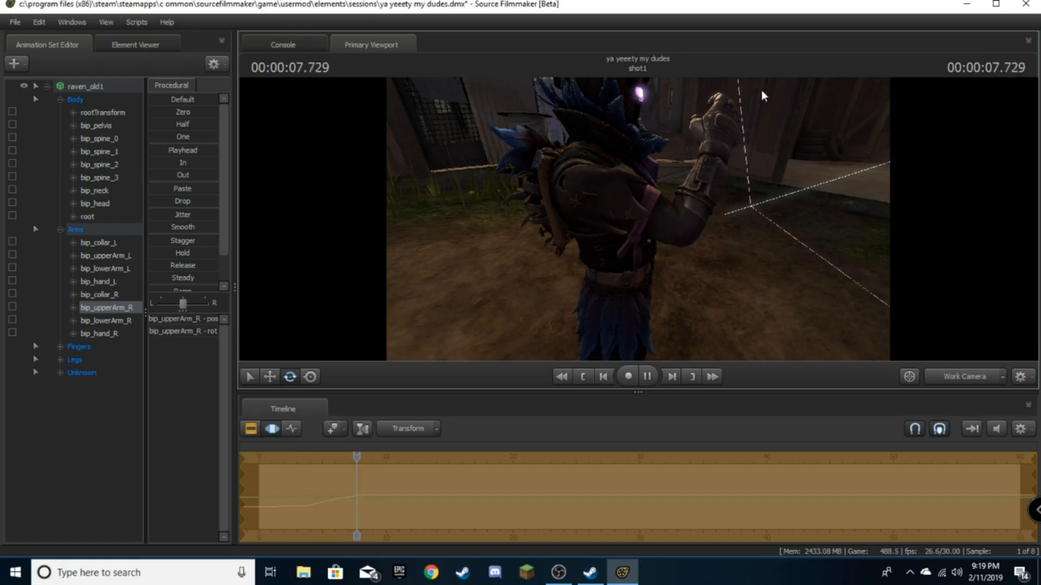
{"action": "key", "text": "space"}
- Select the right hand bone bip_hand_R and rotate it during playback to record a hand turn in front of the face
{"action": "left_click_drag", "start_coordinate": [786, 286], "coordinate": [639, 222]}
{"action": "key", "text": "ctrl"}
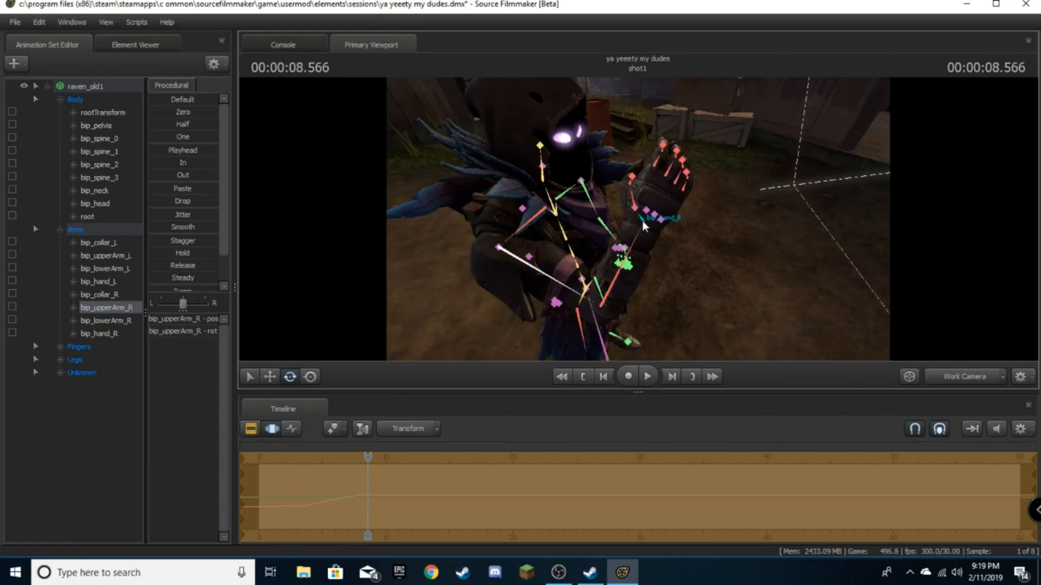
{"action": "left_click", "coordinate": [643, 225], "text": "ctrl"}
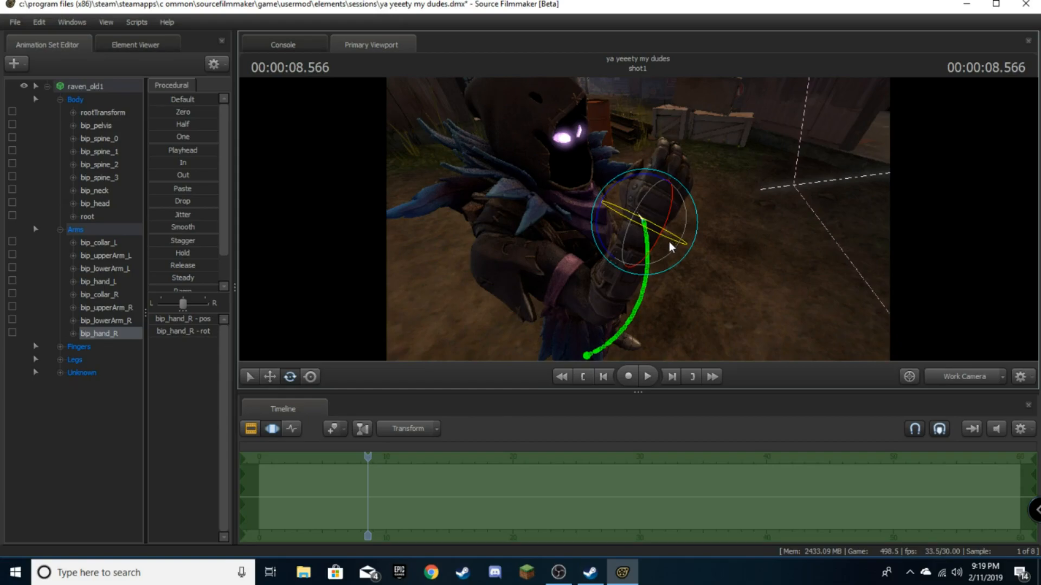
{"action": "mouse_move", "coordinate": [703, 231]}
{"action": "left_mouse_down"}
{"action": "mouse_move", "coordinate": [684, 231]}
{"action": "mouse_move", "coordinate": [759, 231]}
{"action": "mouse_move", "coordinate": [700, 233]}
{"action": "left_mouse_up"}
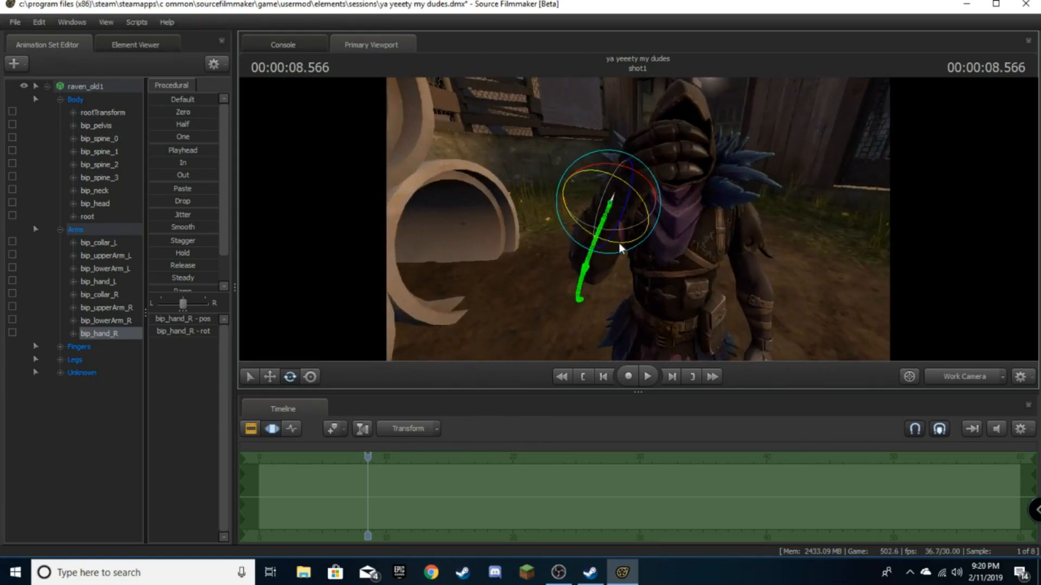
{"action": "left_click_drag", "start_coordinate": [619, 243], "coordinate": [618, 244]}
{"action": "key", "text": "space"}
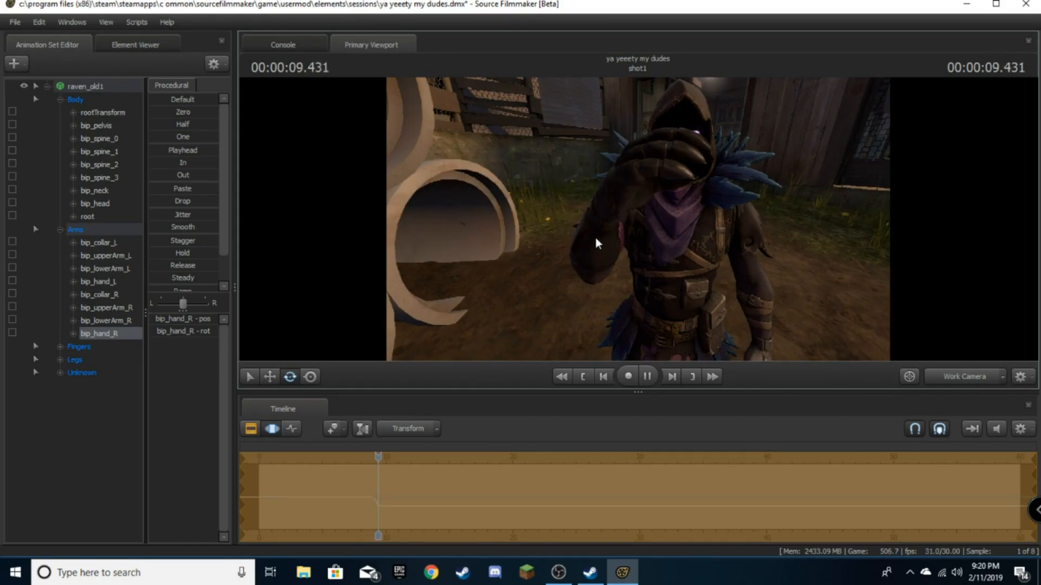
{"action": "key", "text": "space"}
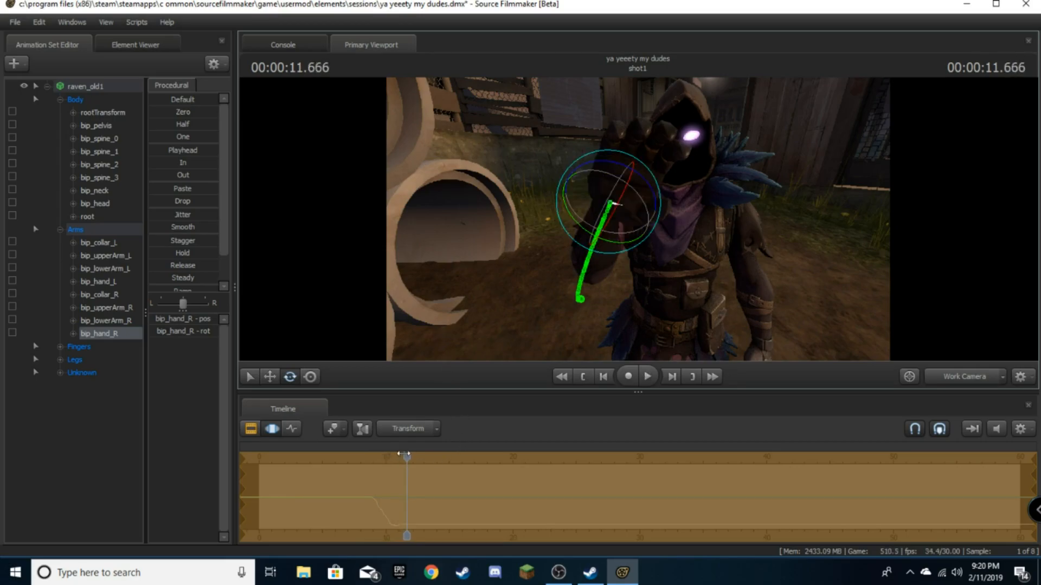
- Return the playhead to 00:00:09.933, select bip_pinky_1_R and record a rotation of the right little finger during playback
{"action": "left_click_drag", "start_coordinate": [406, 457], "coordinate": [385, 459]}
{"action": "left_click_drag", "start_coordinate": [580, 263], "coordinate": [639, 218]}
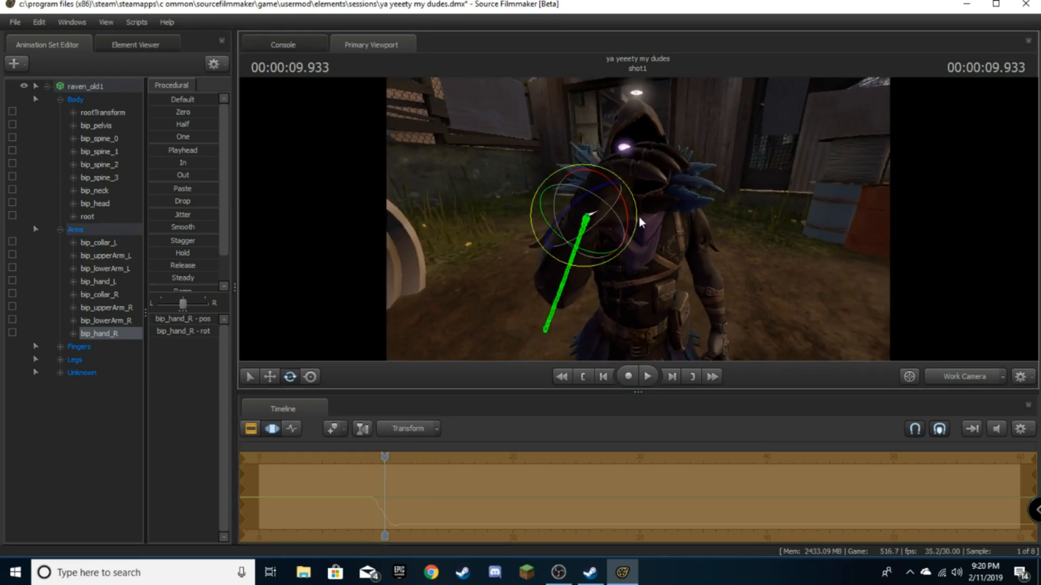
{"action": "key", "text": "ctrl"}
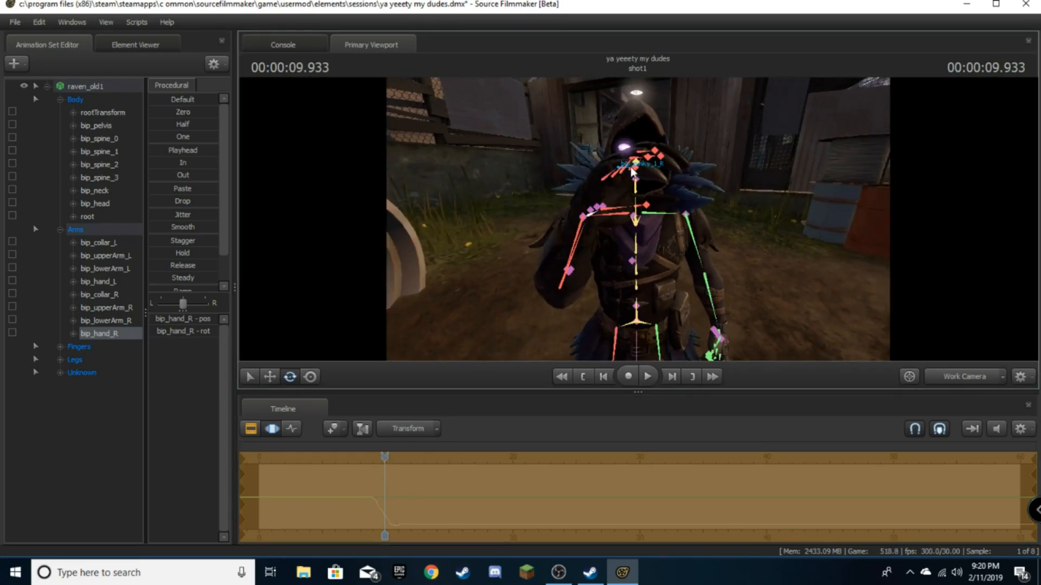
{"action": "left_click_drag", "start_coordinate": [748, 265], "coordinate": [638, 220]}
{"action": "key", "text": "ctrl"}
{"action": "left_click", "coordinate": [562, 195], "text": "ctrl"}
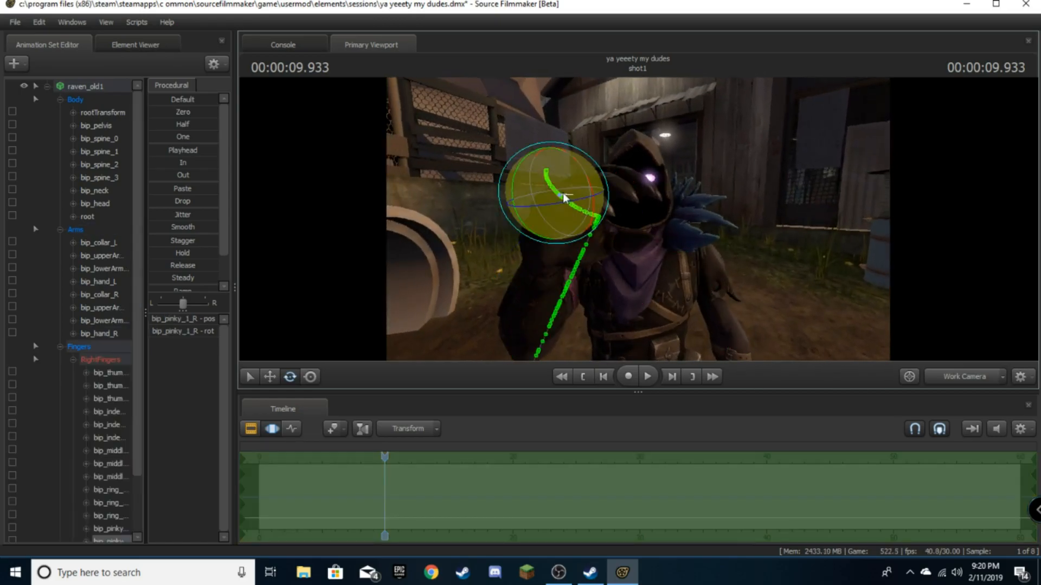
{"action": "left_click", "coordinate": [587, 180]}
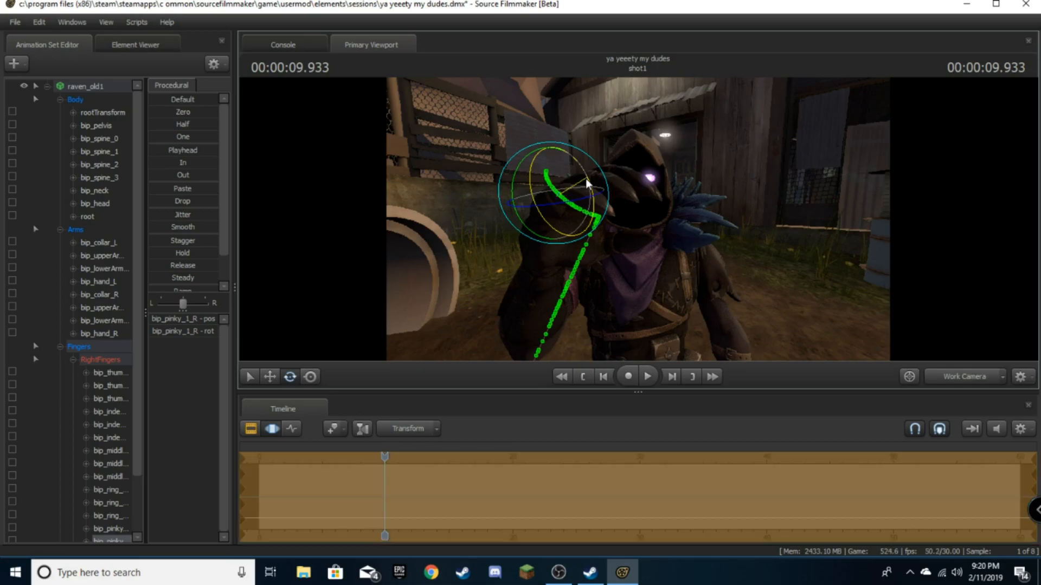
{"action": "key", "text": "space"}
{"action": "key", "text": "space"}
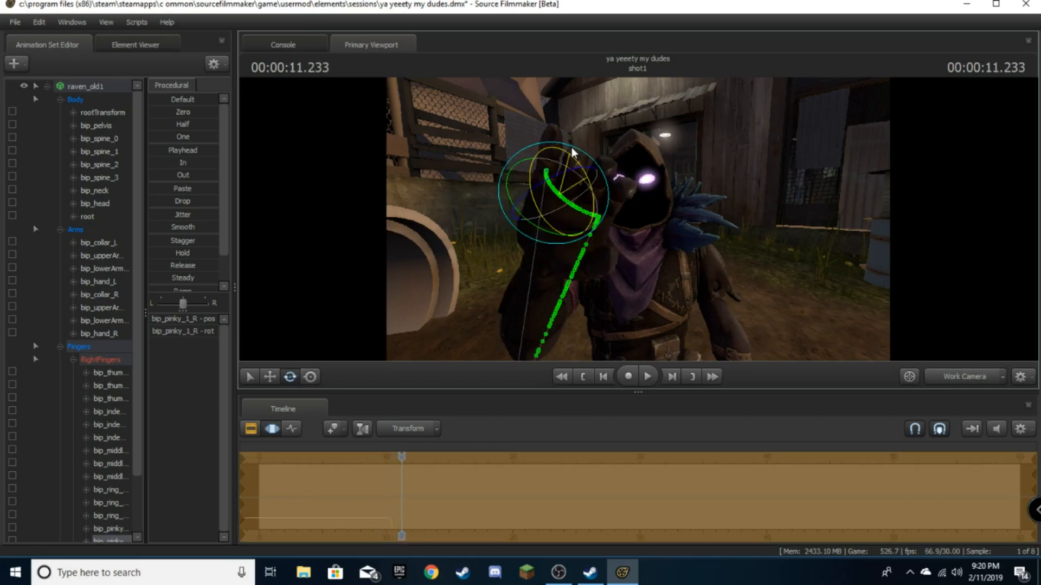
- Select the right ring finger bone bip_ring_1_R and scrub the playhead back to 00:00:00.266
{"action": "left_click_drag", "start_coordinate": [728, 134], "coordinate": [638, 222]}
{"action": "key", "text": "ctrl"}
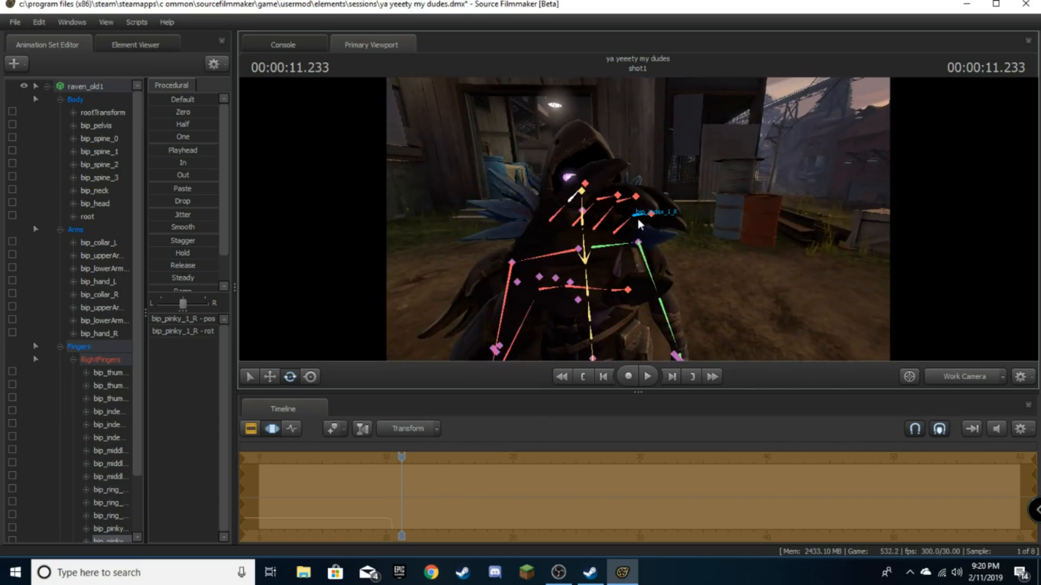
{"action": "left_click", "coordinate": [607, 199], "text": "ctrl"}
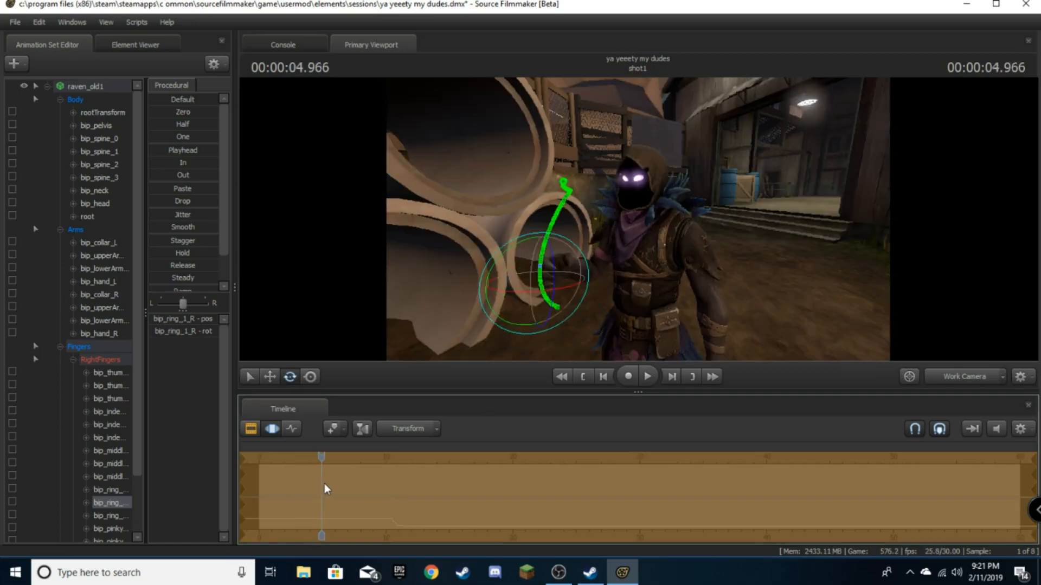
{"action": "left_click_drag", "start_coordinate": [325, 488], "coordinate": [262, 500]}
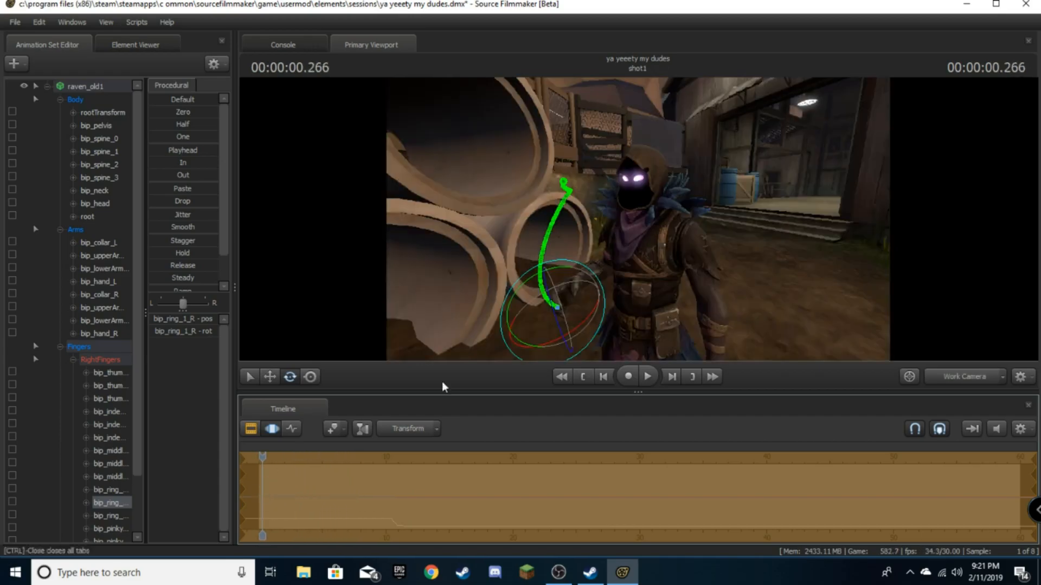
- Load the Fortnite character model with the blue cap from the arachnit files, using the filter "fortnite"
{"action": "left_click_drag", "start_coordinate": [637, 219], "coordinate": [693, 219]}
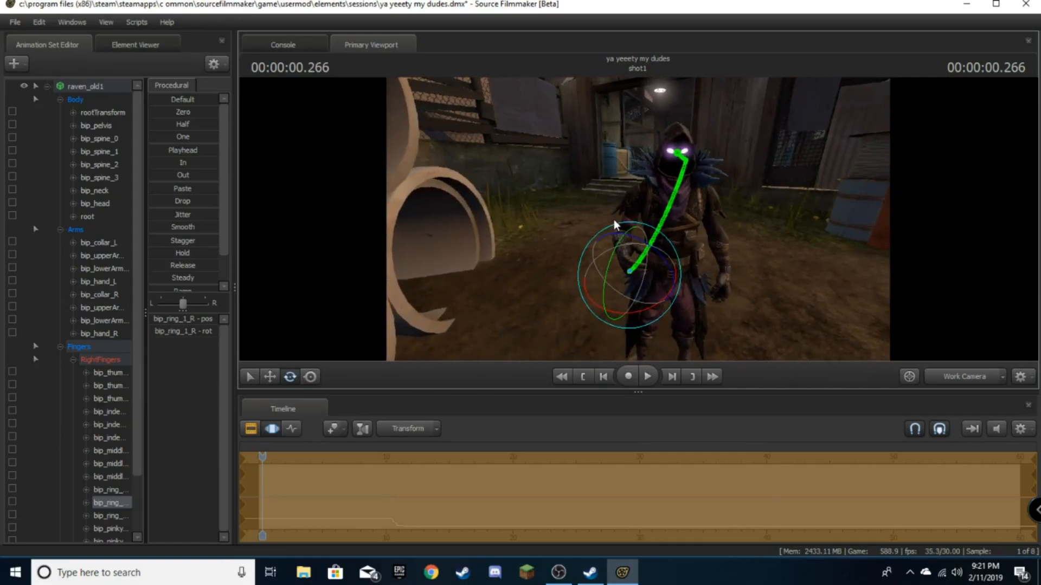
{"action": "left_click_drag", "start_coordinate": [606, 192], "coordinate": [583, 195]}
{"action": "key", "text": "w"}
{"action": "key", "text": "d"}
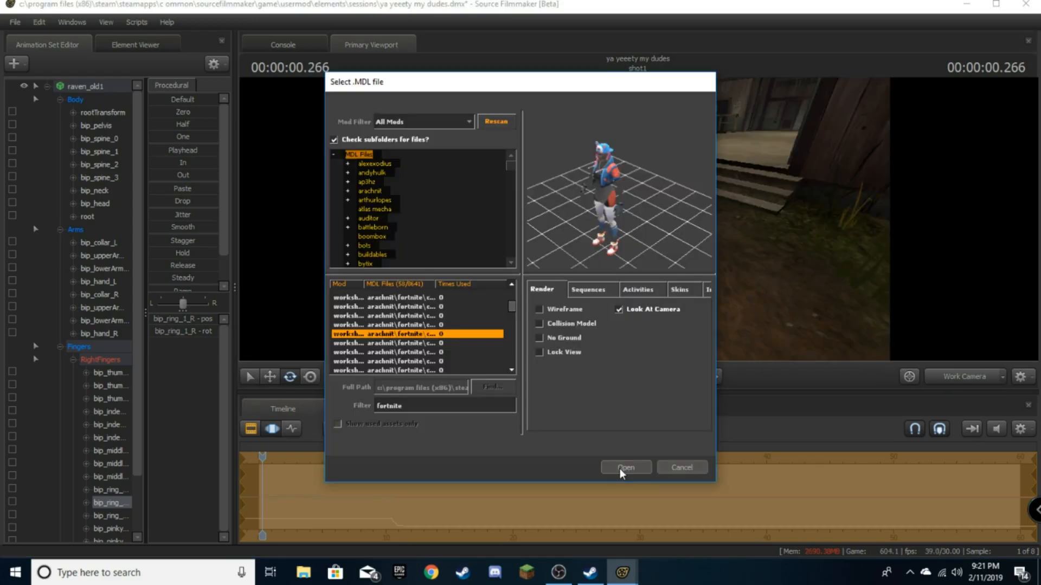
{"action": "left_click", "coordinate": [622, 470]}
- Select the new character's root bones and move the model across the ground to the other side of Raven
{"action": "left_click_drag", "start_coordinate": [576, 271], "coordinate": [649, 229]}
{"action": "key", "text": "w"}
{"action": "key", "text": "s"}
{"action": "left_click", "coordinate": [593, 269]}
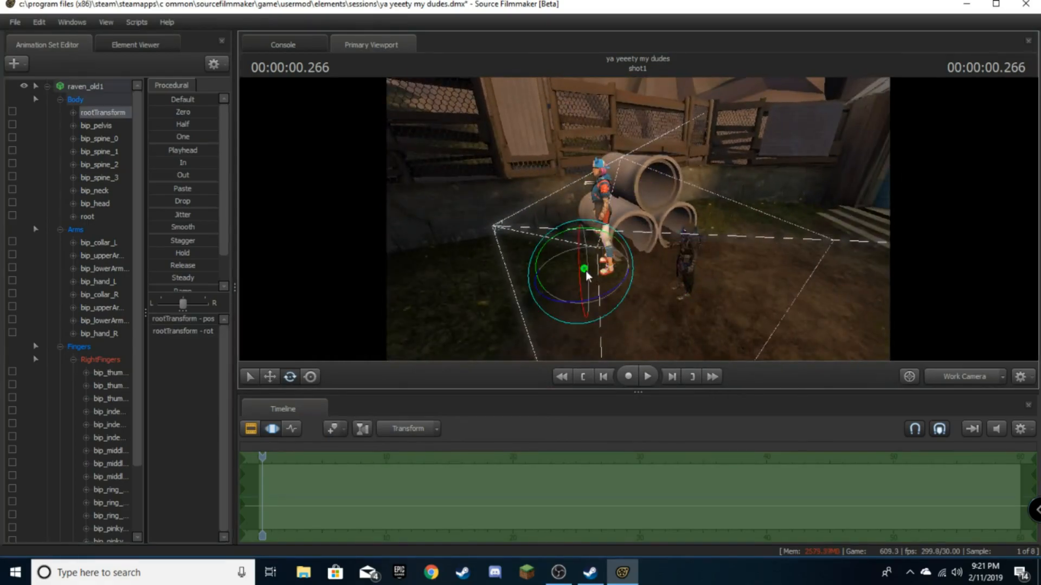
{"action": "left_click", "coordinate": [270, 377]}
{"action": "left_click_drag", "start_coordinate": [624, 279], "coordinate": [619, 250]}
{"action": "key", "text": "ctrl"}
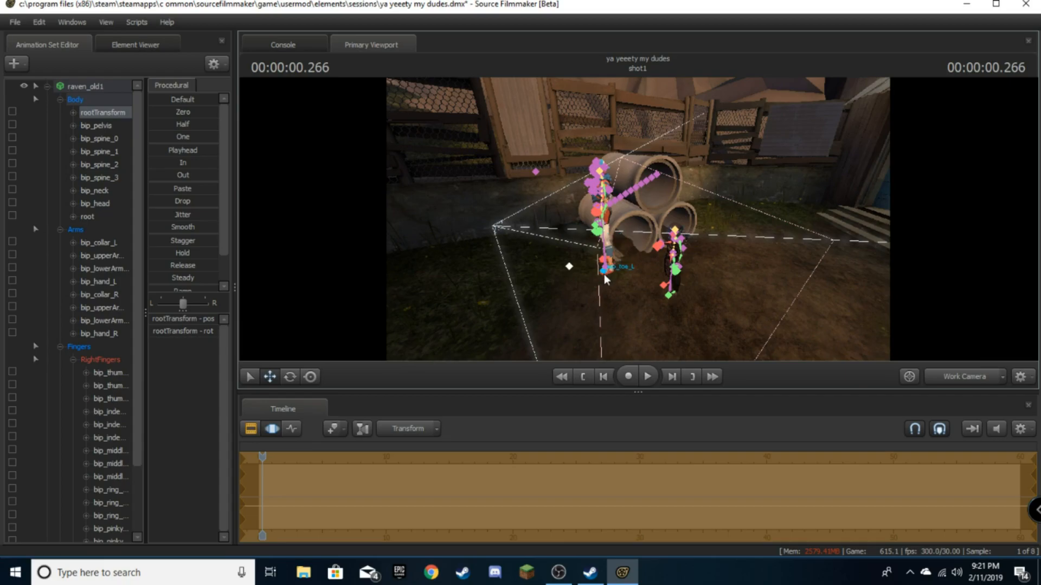
{"action": "left_click", "coordinate": [603, 266], "text": "ctrl"}
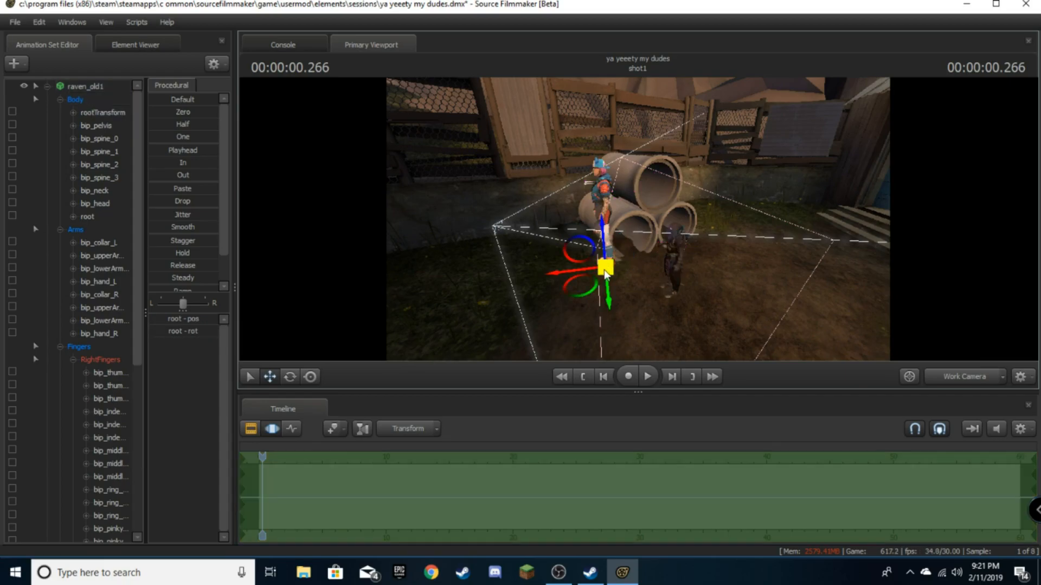
{"action": "left_click_drag", "start_coordinate": [596, 275], "coordinate": [889, 255]}
- Load an assault rifle model from the mrshlapa Fortnite files, using the filter "fortnite"
{"action": "key", "text": "w"}
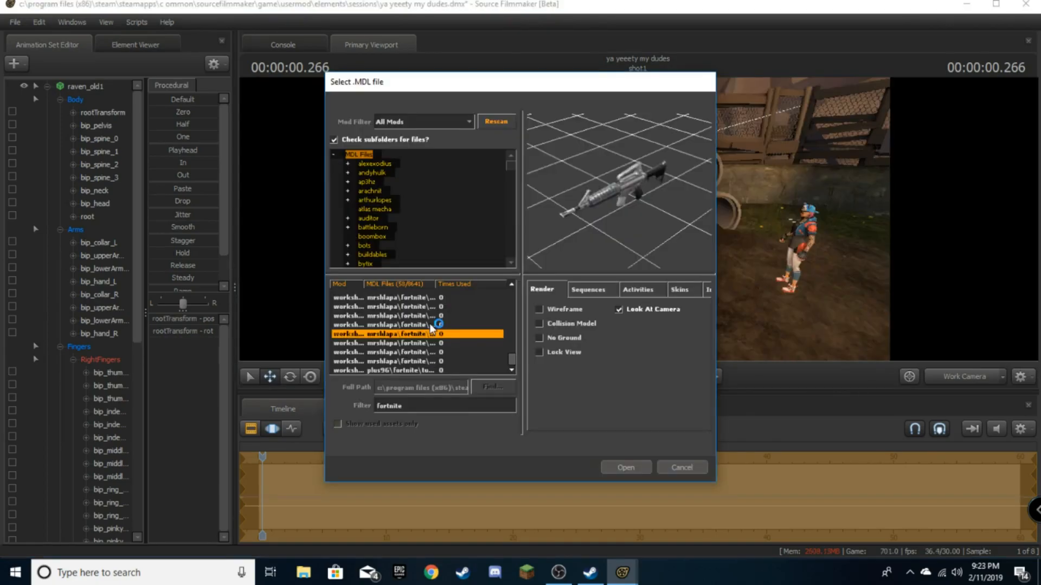
{"action": "left_click", "coordinate": [432, 326]}
{"action": "left_click", "coordinate": [429, 335]}
{"action": "left_click", "coordinate": [623, 468]}
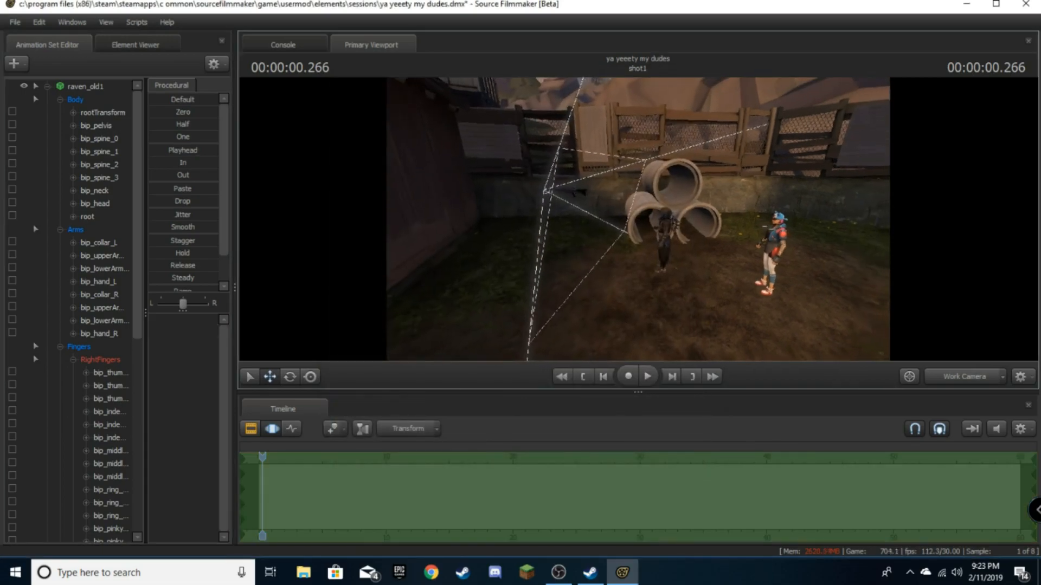
- Select the rifle's rootTransform and move the rifle from the yard's corner to beside the second character's right hand
{"action": "left_click_drag", "start_coordinate": [637, 219], "coordinate": [639, 223]}
{"action": "key", "text": "w"}
{"action": "left_click", "coordinate": [546, 247], "text": "ctrl"}
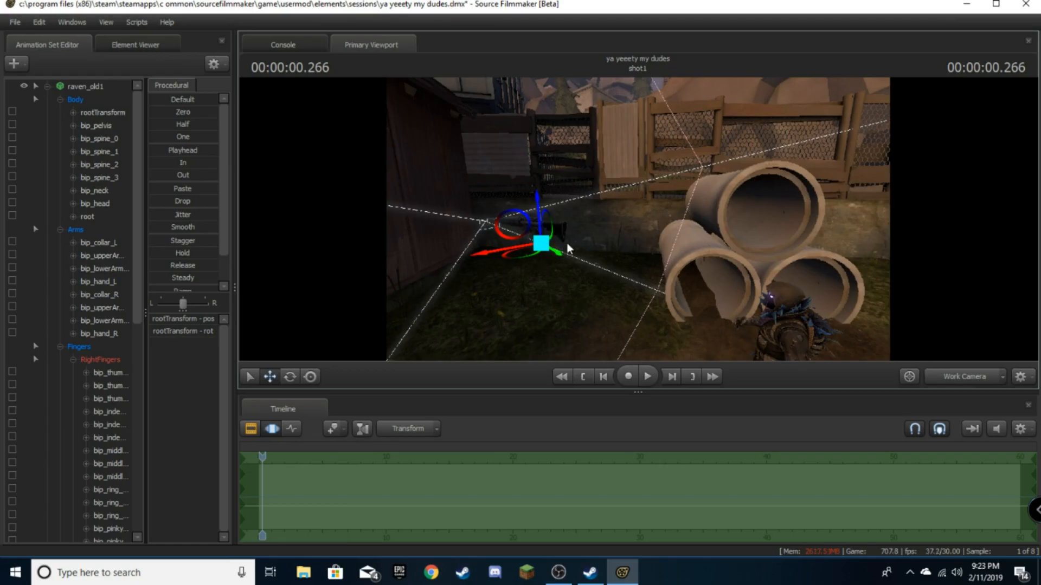
{"action": "left_click_drag", "start_coordinate": [536, 239], "coordinate": [998, 355]}
{"action": "key", "text": "w"}
{"action": "left_click_drag", "start_coordinate": [638, 219], "coordinate": [702, 219]}
{"action": "left_click_drag", "start_coordinate": [571, 224], "coordinate": [653, 236]}
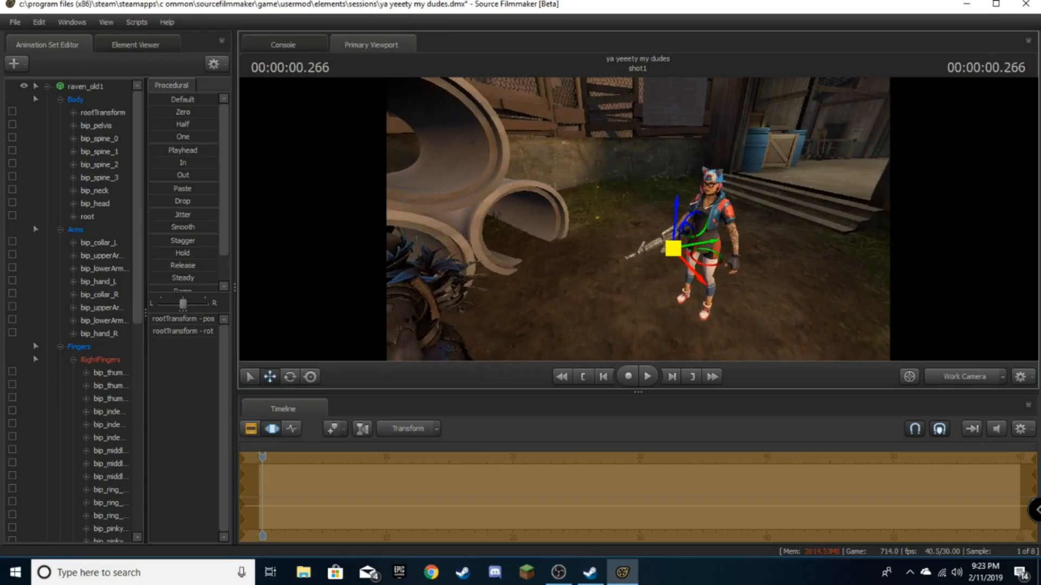
- Rotate the rifle so its barrel points toward the ground and shift it into the second character's right hand
{"action": "left_click_drag", "start_coordinate": [579, 203], "coordinate": [637, 219]}
{"action": "key", "text": "w"}
{"action": "key", "text": "s"}
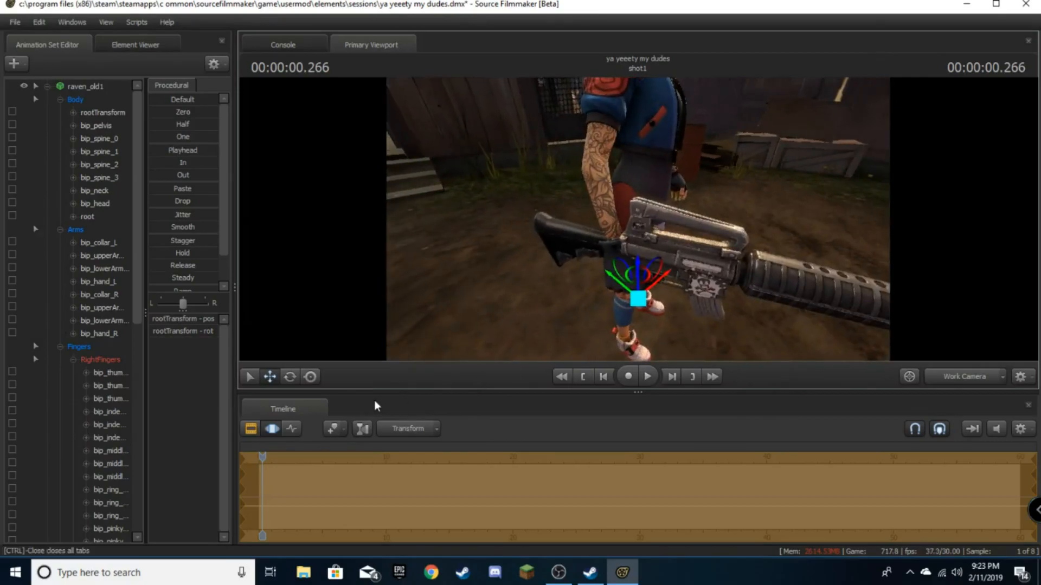
{"action": "left_click", "coordinate": [293, 377]}
{"action": "left_click_drag", "start_coordinate": [665, 281], "coordinate": [580, 355]}
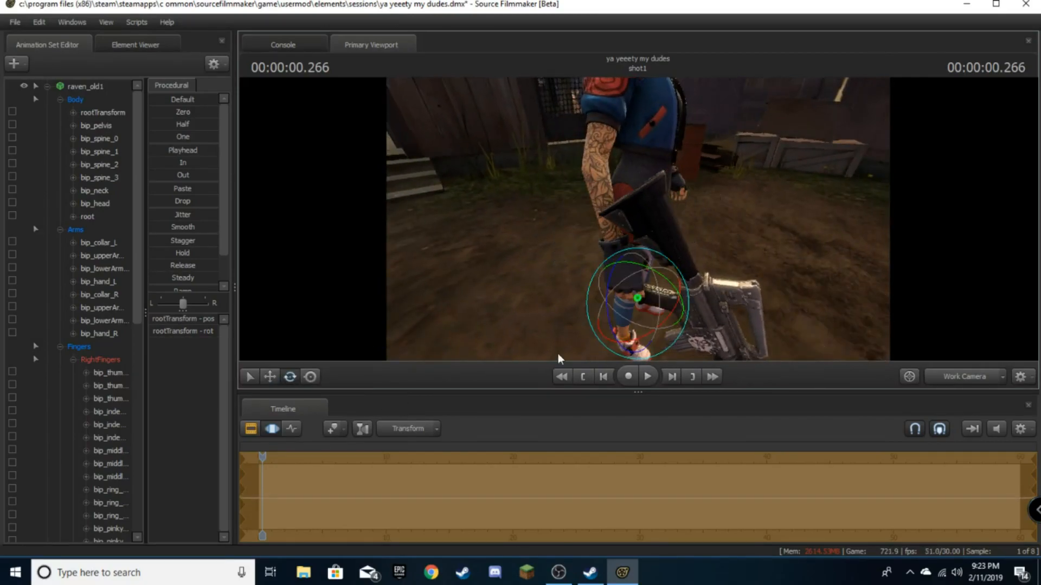
{"action": "left_click", "coordinate": [270, 377]}
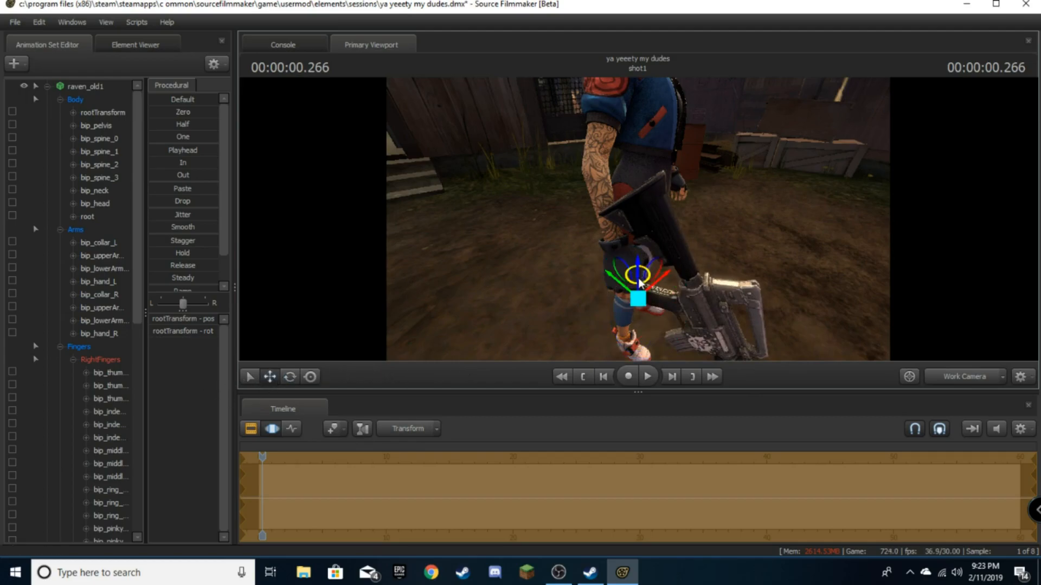
{"action": "left_click_drag", "start_coordinate": [641, 293], "coordinate": [638, 221]}
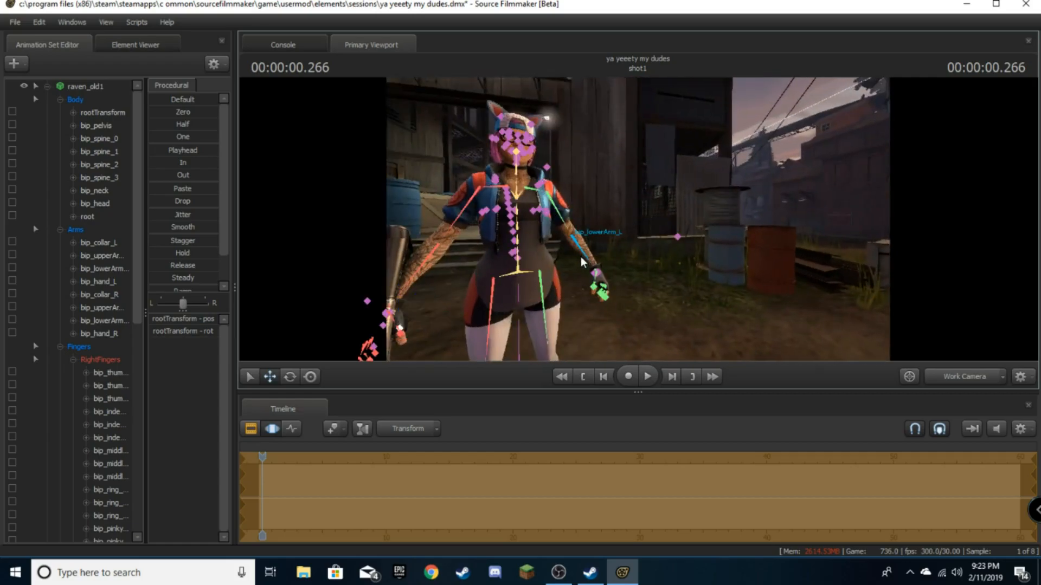
- Try to move Raven's left forearm bone bip_lowerArm_L with the Move tool and undo the displacement
{"action": "left_click", "coordinate": [589, 261], "text": "ctrl"}
{"action": "left_click_drag", "start_coordinate": [580, 243], "coordinate": [759, 217]}
{"action": "key", "text": "w"}
{"action": "key", "text": "a"}
{"action": "left_click_drag", "start_coordinate": [596, 219], "coordinate": [638, 224]}
{"action": "key", "text": "ctrl"}
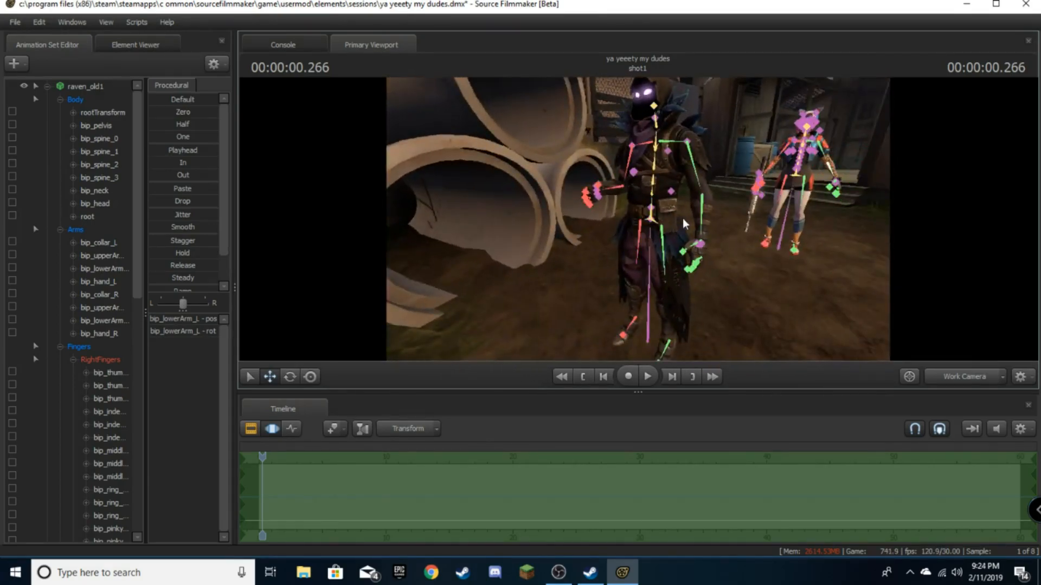
{"action": "left_click", "coordinate": [701, 199], "text": "ctrl"}
{"action": "left_click_drag", "start_coordinate": [751, 183], "coordinate": [937, 151]}
{"action": "key", "text": "ctrl+z"}
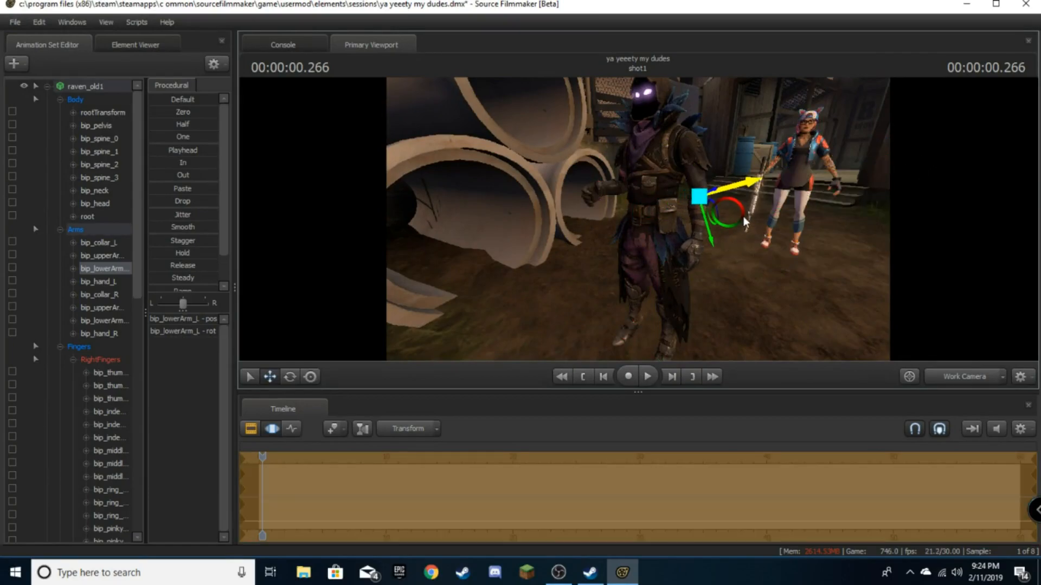
- Examine the rifle's placement against the second character's right hand from several angles
{"action": "key", "text": "w"}
{"action": "left_click_drag", "start_coordinate": [751, 264], "coordinate": [636, 250]}
{"action": "key", "text": "s"}
{"action": "key", "text": "ctrl"}
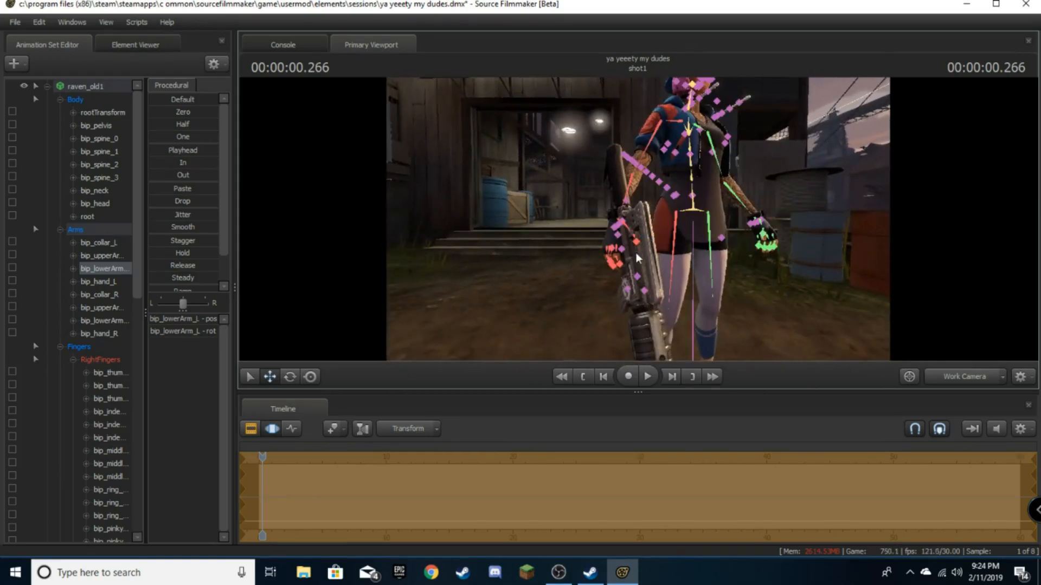
{"action": "left_click_drag", "start_coordinate": [579, 271], "coordinate": [639, 224]}
{"action": "key", "text": "a"}
{"action": "key", "text": "ctrl"}
{"action": "key", "text": "d"}
{"action": "key", "text": "a"}
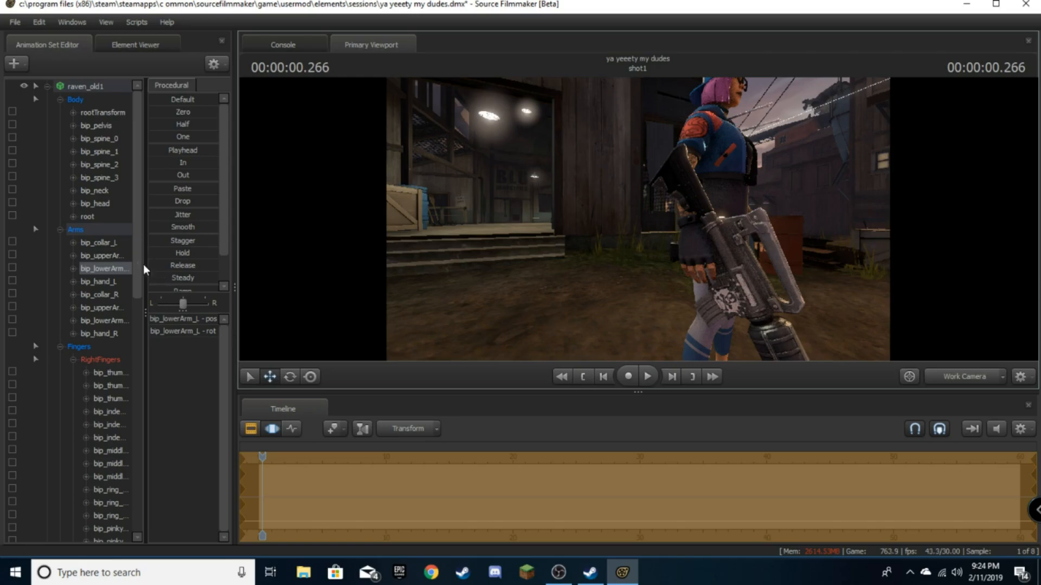
- Lock the assault rifle's rootTransform to the right hand bone bip_hand_R of lynx_tier11
{"action": "scroll", "coordinate": [137, 297], "scroll_direction": "down", "scroll_amount": 2}
{"action": "scroll", "coordinate": [141, 324], "scroll_direction": "down", "scroll_amount": 7}
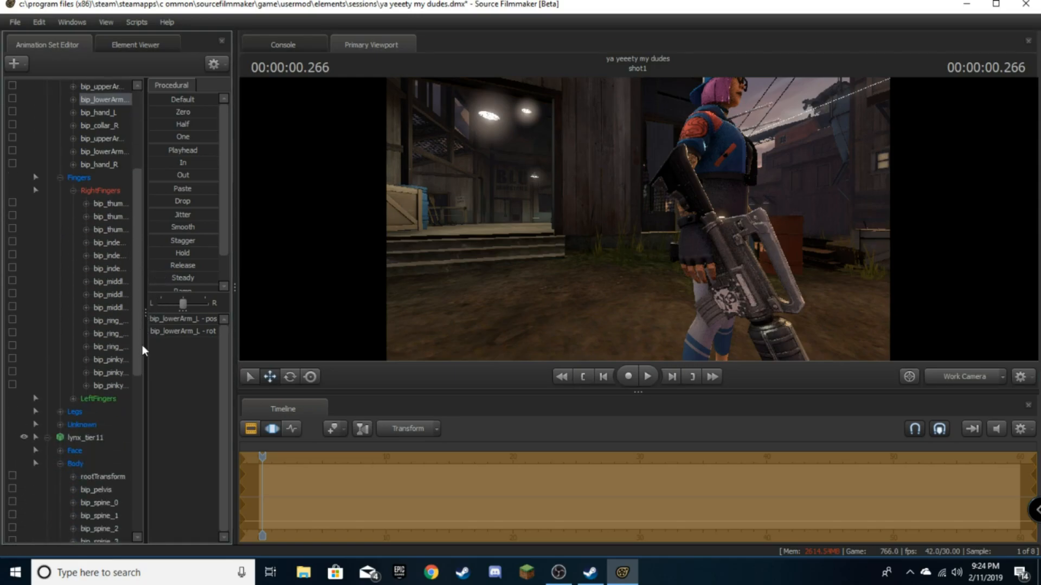
{"action": "scroll", "coordinate": [141, 377], "scroll_direction": "down", "scroll_amount": 1}
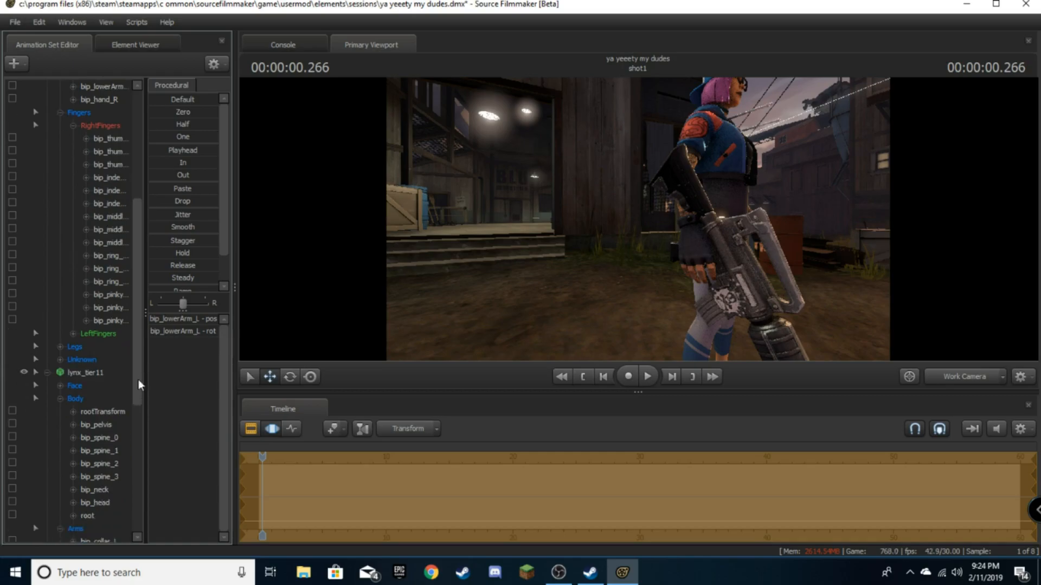
{"action": "left_click", "coordinate": [84, 347]}
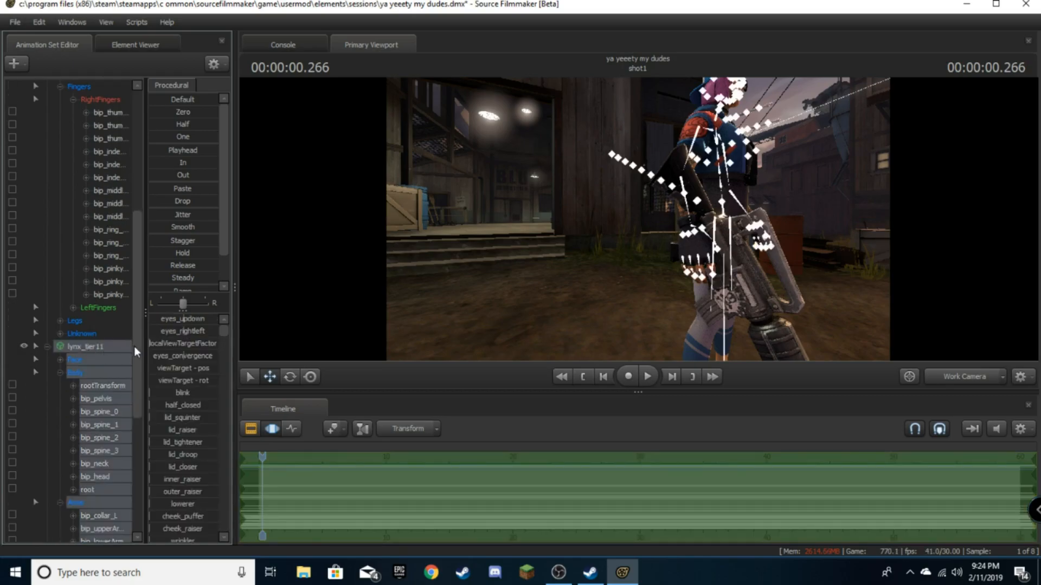
{"action": "scroll", "coordinate": [134, 380], "scroll_direction": "down", "scroll_amount": 7}
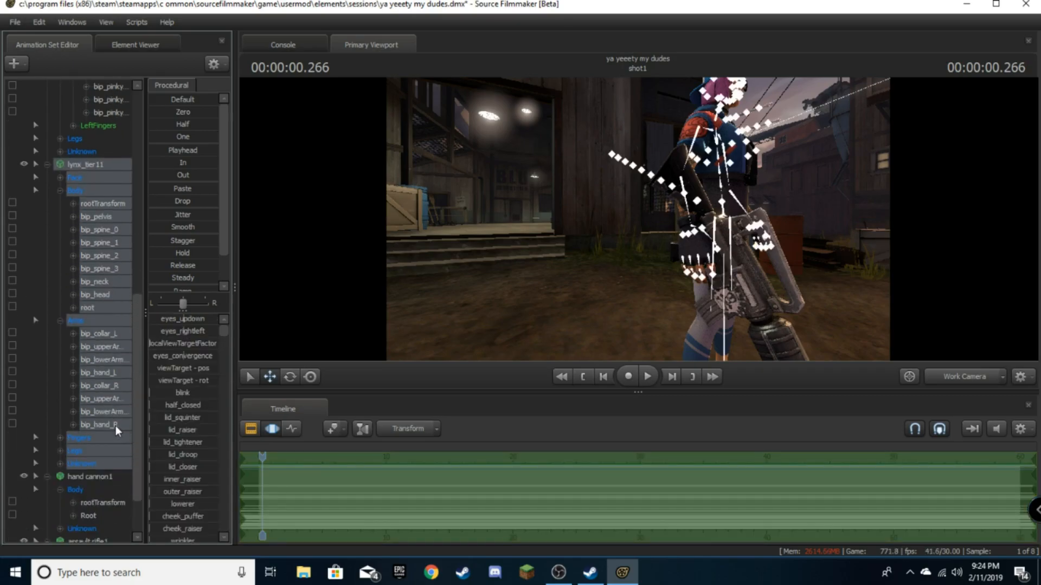
{"action": "left_click", "coordinate": [116, 425]}
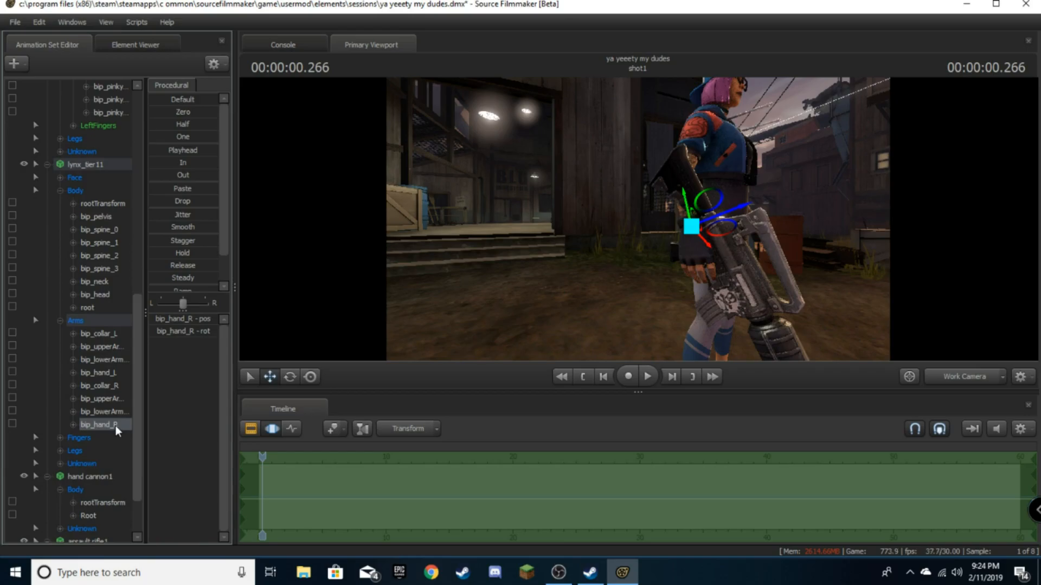
{"action": "double_click", "coordinate": [113, 427]}
{"action": "double_click", "coordinate": [112, 427]}
{"action": "scroll", "coordinate": [111, 428], "scroll_direction": "down", "scroll_amount": 3}
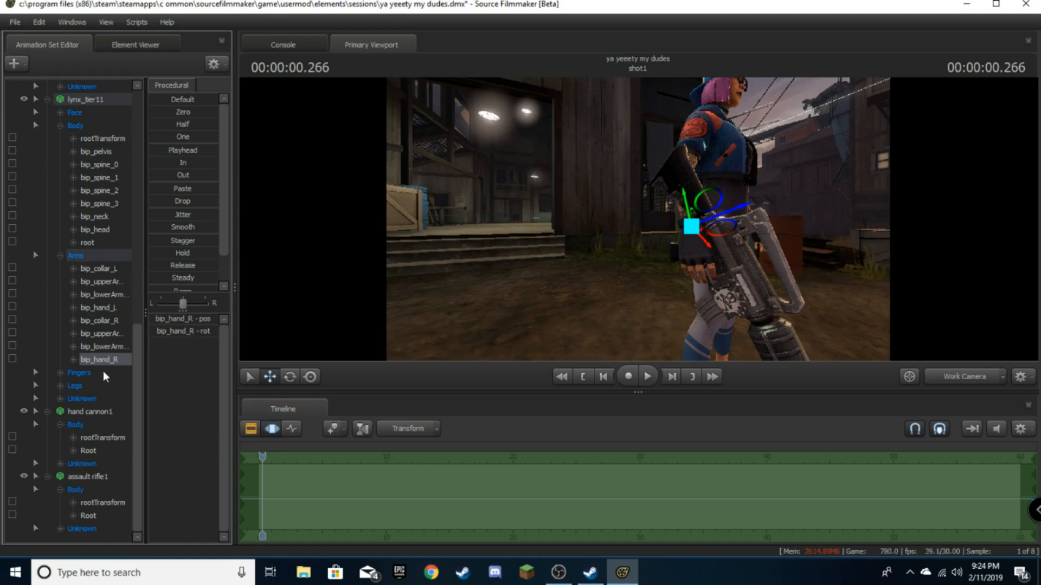
{"action": "left_click", "coordinate": [97, 503]}
{"action": "left_click", "coordinate": [98, 361]}
{"action": "left_click_drag", "start_coordinate": [105, 367], "coordinate": [104, 503]}
- Rotate the second character's right hand and upper arm bones to raise the rifle across her body, and select her right forearm
{"action": "left_click_drag", "start_coordinate": [613, 276], "coordinate": [648, 258]}
{"action": "key", "text": "w"}
{"action": "key", "text": "s"}
{"action": "key", "text": "ctrl"}
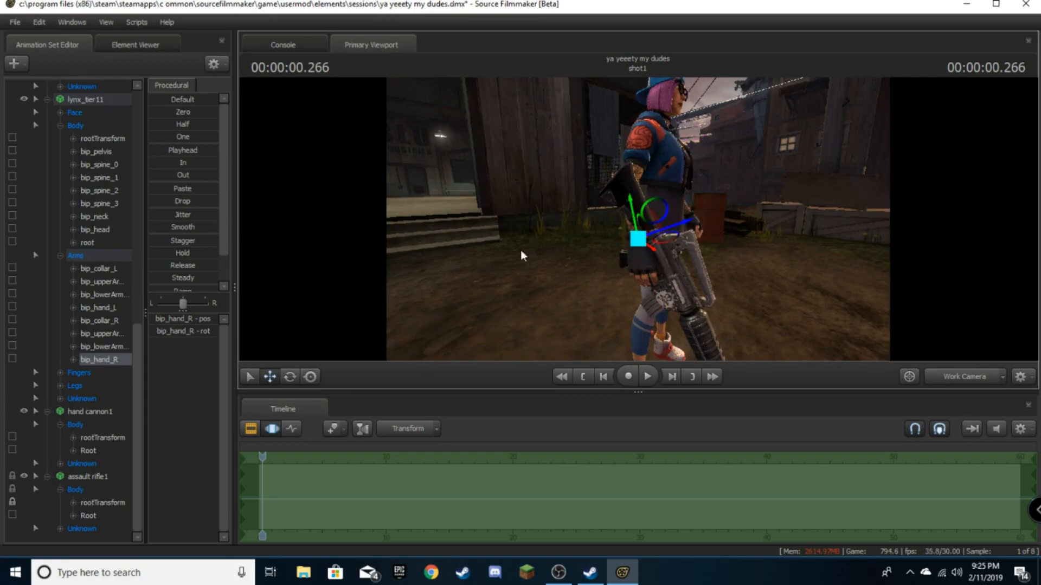
{"action": "left_click", "coordinate": [289, 377]}
{"action": "left_click_drag", "start_coordinate": [687, 242], "coordinate": [690, 218]}
{"action": "key", "text": "ctrl"}
{"action": "left_click", "coordinate": [633, 189], "text": "ctrl"}
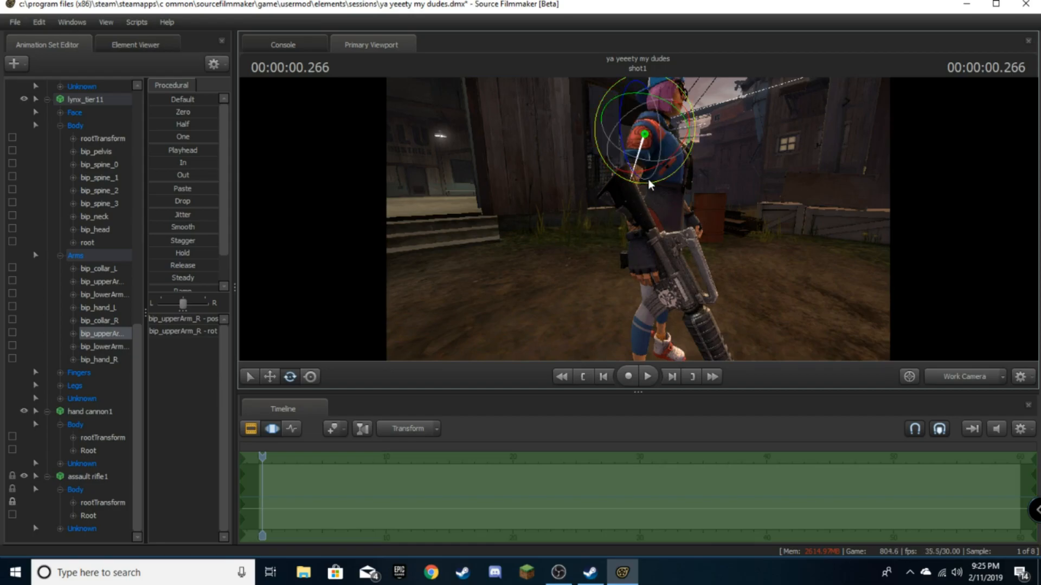
{"action": "left_click_drag", "start_coordinate": [653, 143], "coordinate": [694, 164]}
{"action": "left_click_drag", "start_coordinate": [786, 183], "coordinate": [638, 217]}
{"action": "left_click", "coordinate": [593, 232], "text": "ctrl"}
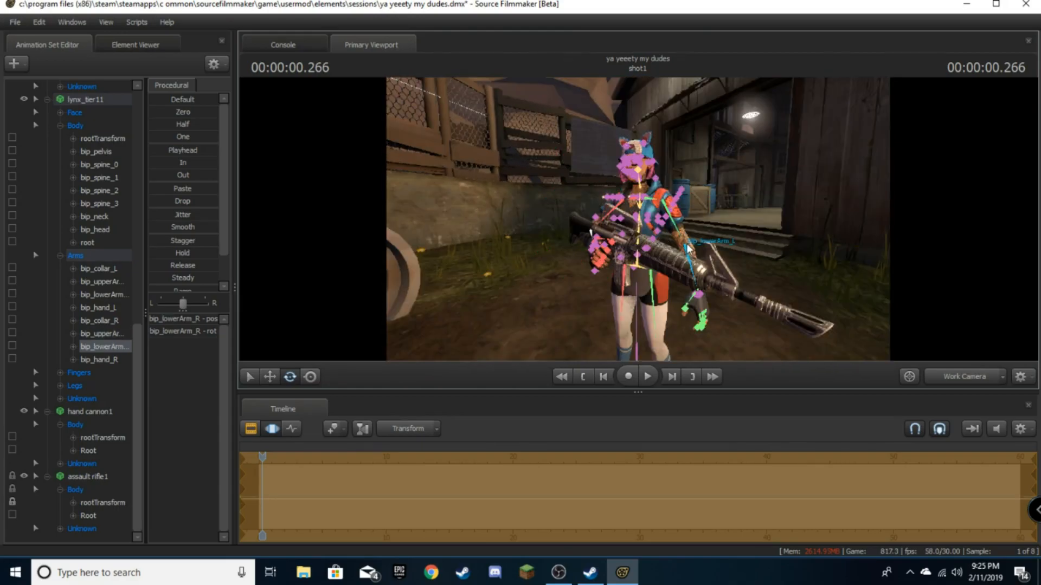
- Bend the second character's left arm with the Rotate tool and turn bip_hand_L so the hand supports the front of the rifle
{"action": "left_click", "coordinate": [687, 248], "text": "ctrl"}
{"action": "left_click_drag", "start_coordinate": [686, 272], "coordinate": [681, 212]}
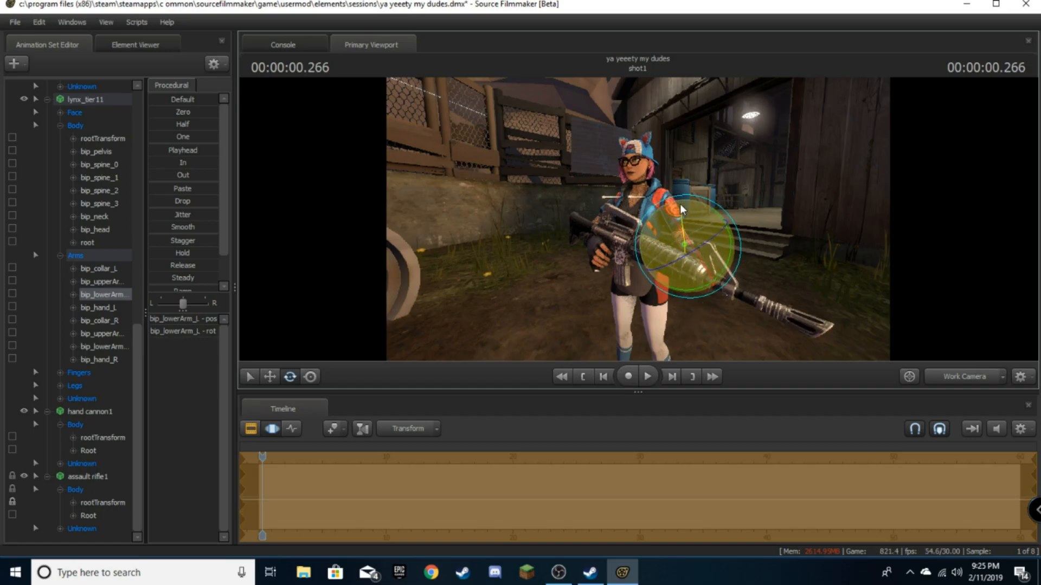
{"action": "left_click", "coordinate": [678, 227], "text": "ctrl"}
{"action": "left_click_drag", "start_coordinate": [679, 234], "coordinate": [553, 283]}
{"action": "left_click", "coordinate": [579, 263]}
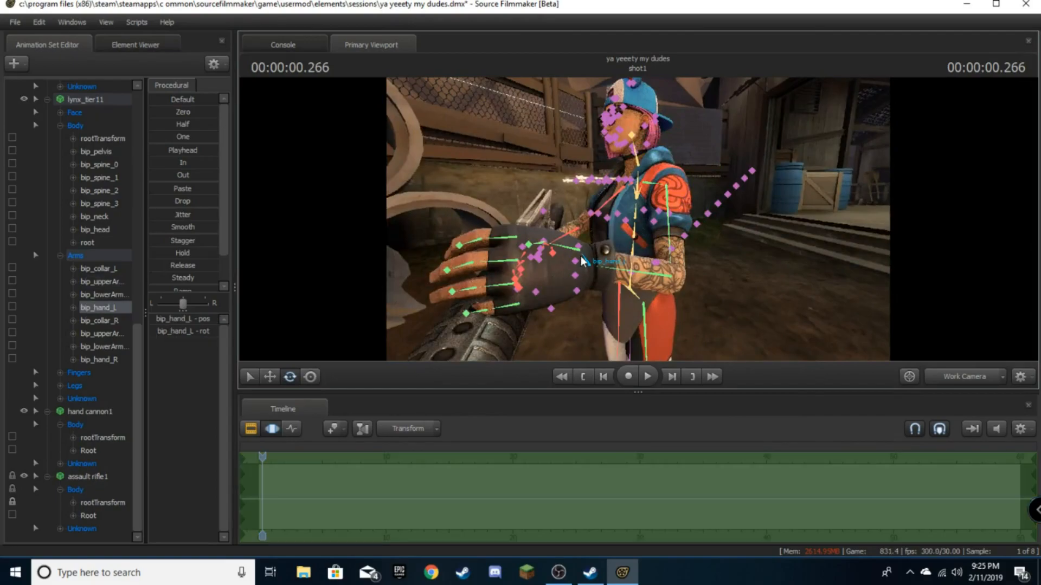
{"action": "left_click_drag", "start_coordinate": [618, 273], "coordinate": [625, 232]}
{"action": "left_click_drag", "start_coordinate": [510, 148], "coordinate": [650, 168]}
{"action": "key", "text": "w"}
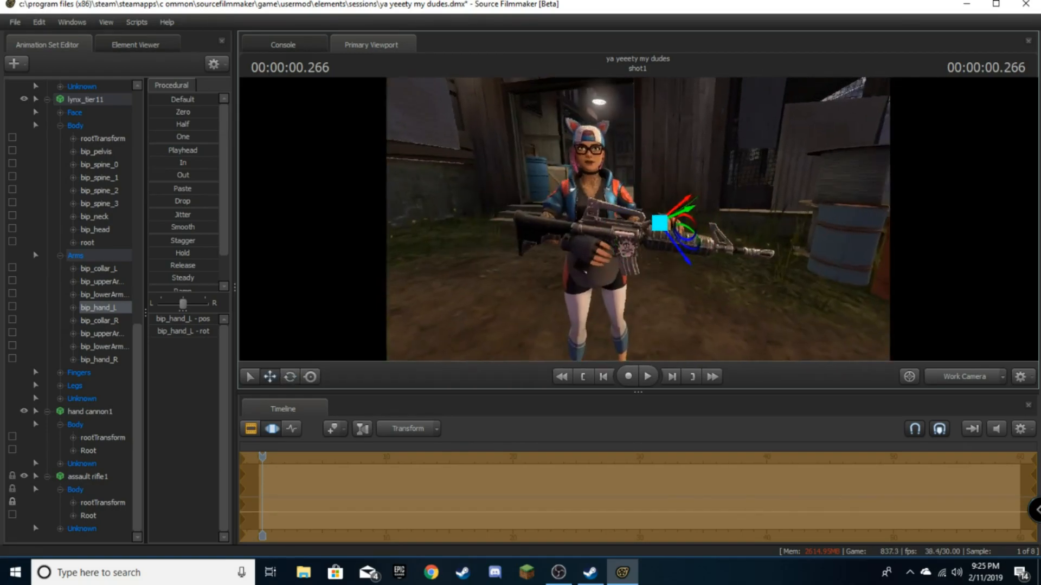
{"action": "left_click_drag", "start_coordinate": [520, 195], "coordinate": [521, 195]}
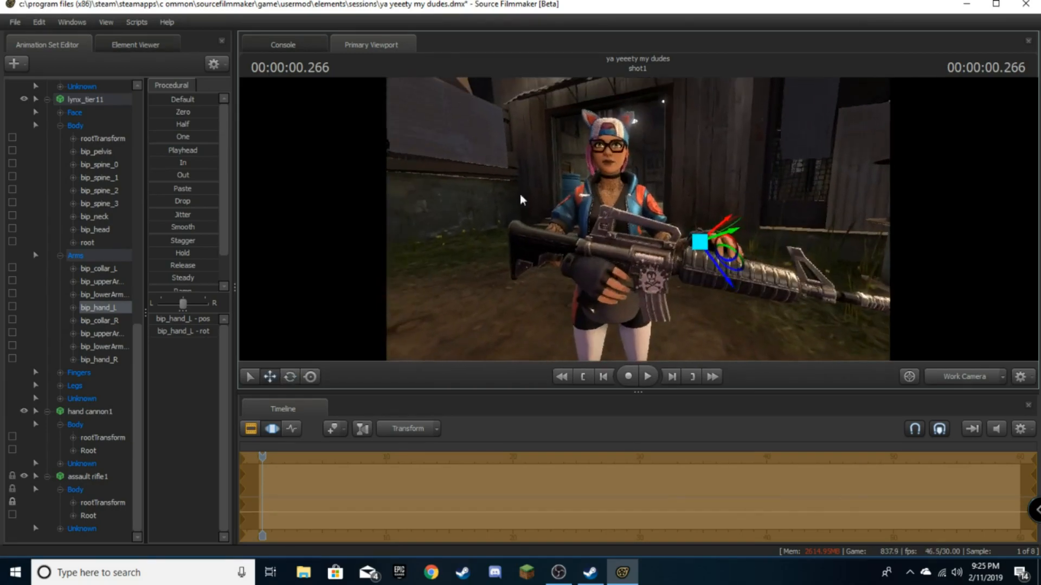
- Open the session's export options
{"action": "left_click", "coordinate": [11, 23]}
{"action": "mouse_move", "coordinate": [59, 143]}
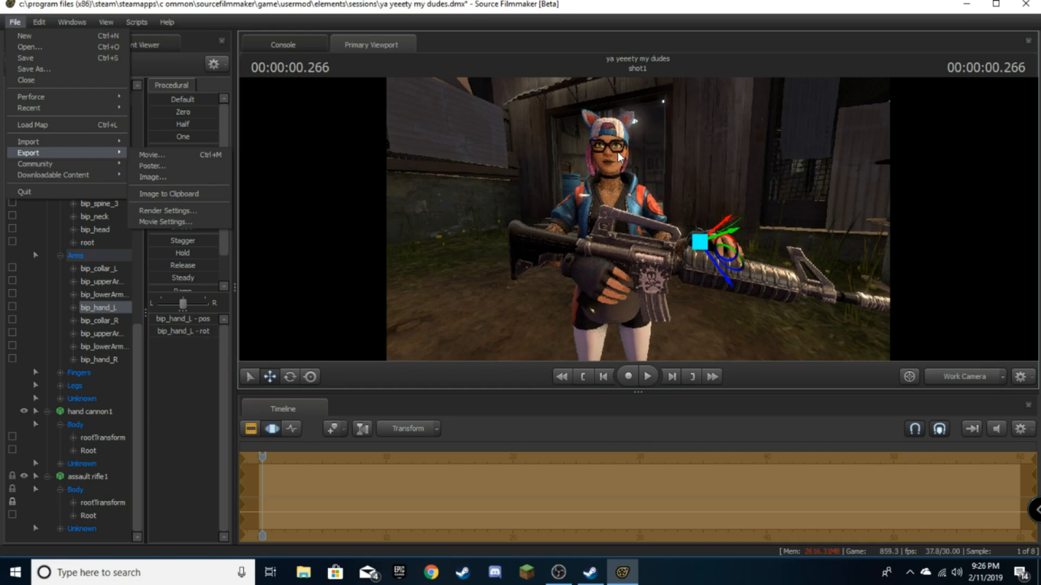
- Rotate the second character's drawstring bones dyn_string_l_03 and dyn_string_r_02 to adjust how the strings hang over her jacket
{"action": "left_click_drag", "start_coordinate": [675, 143], "coordinate": [640, 217]}
{"action": "key", "text": "ctrl"}
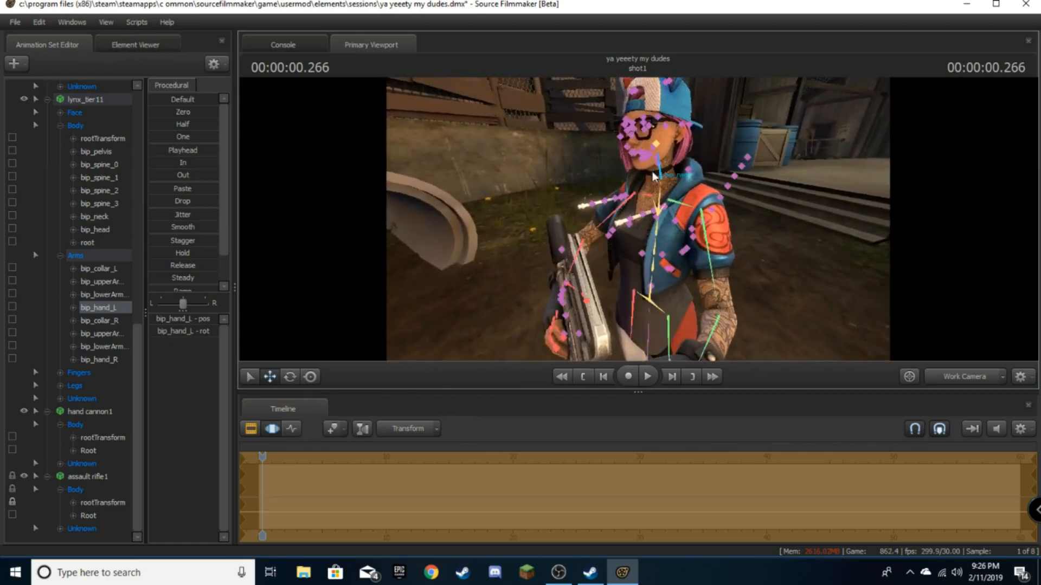
{"action": "left_click", "coordinate": [656, 216], "text": "ctrl"}
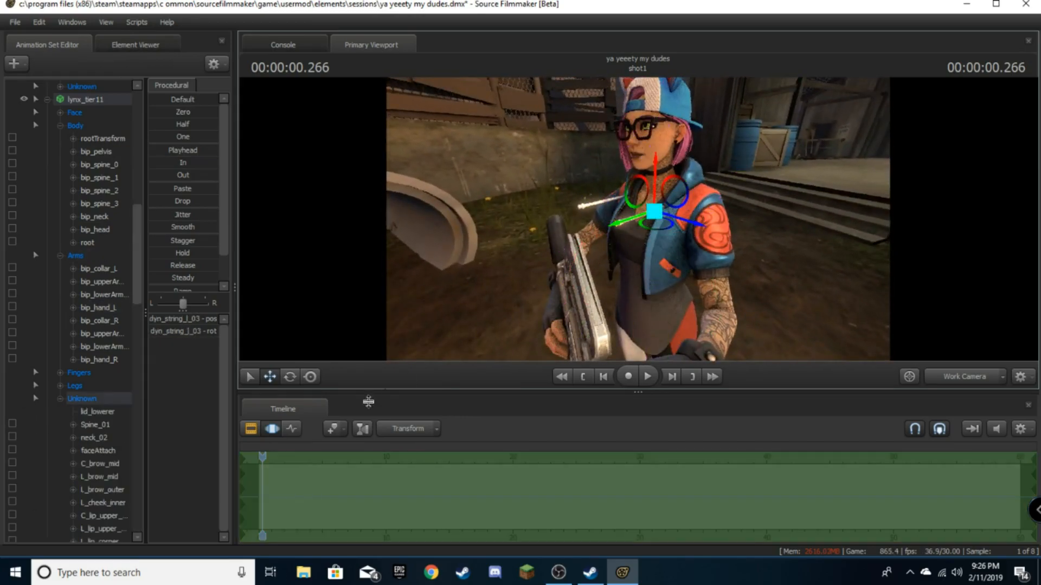
{"action": "left_click", "coordinate": [290, 376]}
{"action": "left_click_drag", "start_coordinate": [659, 207], "coordinate": [715, 260]}
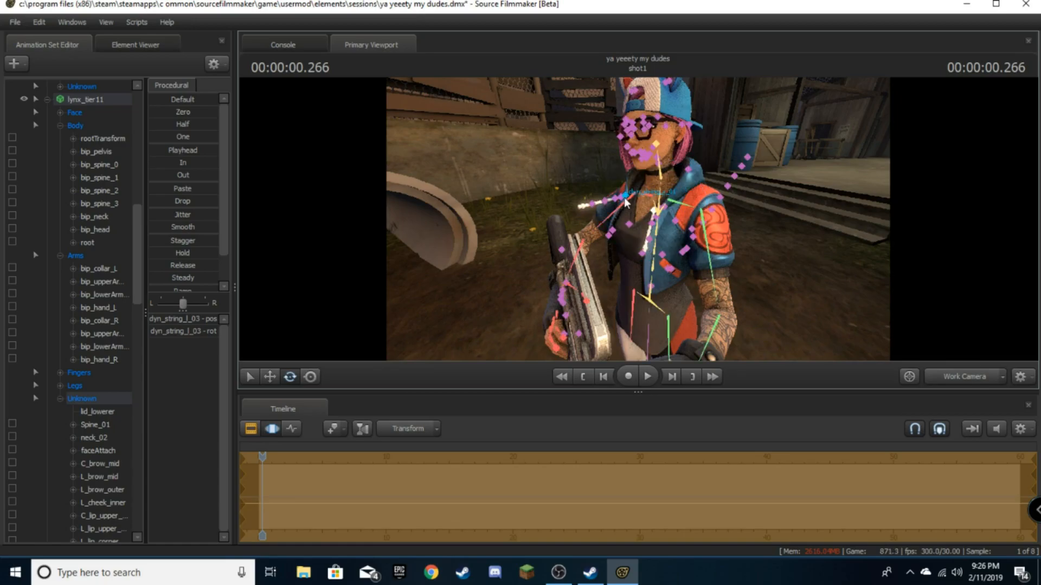
{"action": "left_click", "coordinate": [627, 203]}
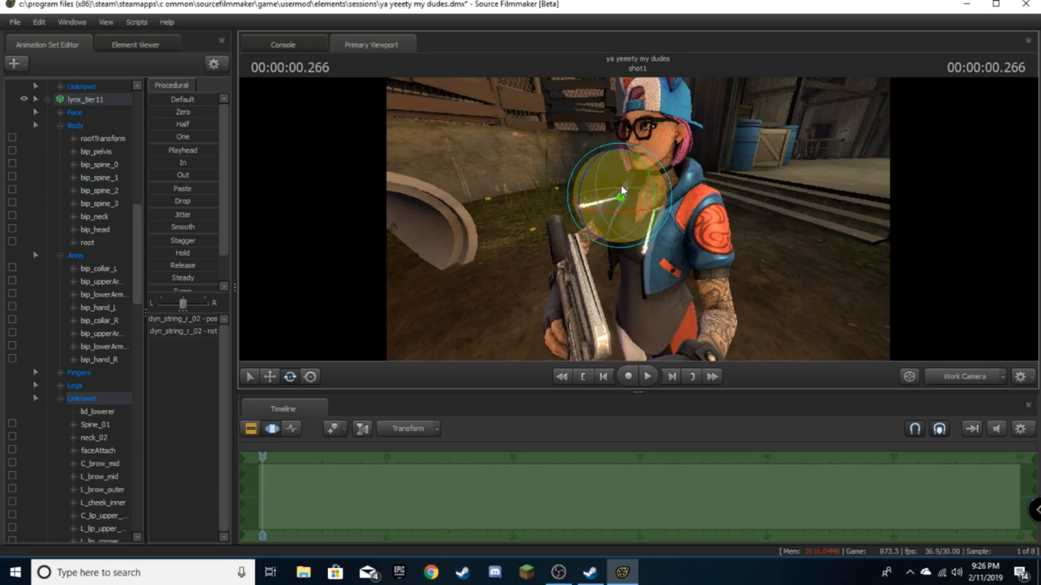
{"action": "left_click_drag", "start_coordinate": [621, 190], "coordinate": [596, 209]}
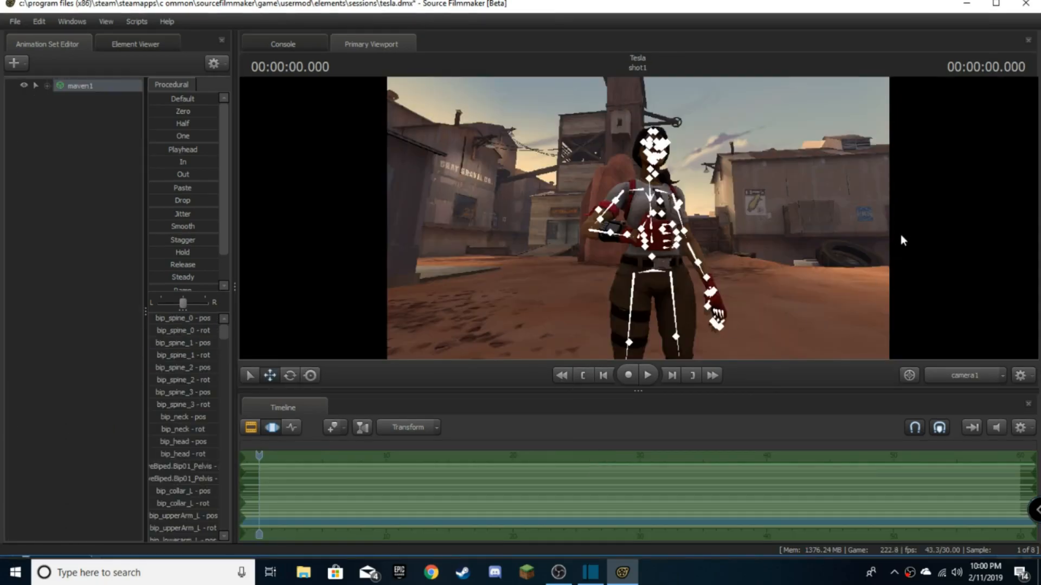
- Look at the maven1 character from several distances and play the first few seconds of the tesla session's shot
{"action": "mouse_move", "coordinate": [639, 222]}
{"action": "left_mouse_down"}
{"action": "mouse_move", "coordinate": [601, 216]}
{"action": "mouse_move", "coordinate": [577, 198]}
{"action": "mouse_move", "coordinate": [643, 221]}
{"action": "left_mouse_up"}
{"action": "key", "text": "w"}
{"action": "key", "text": "s"}
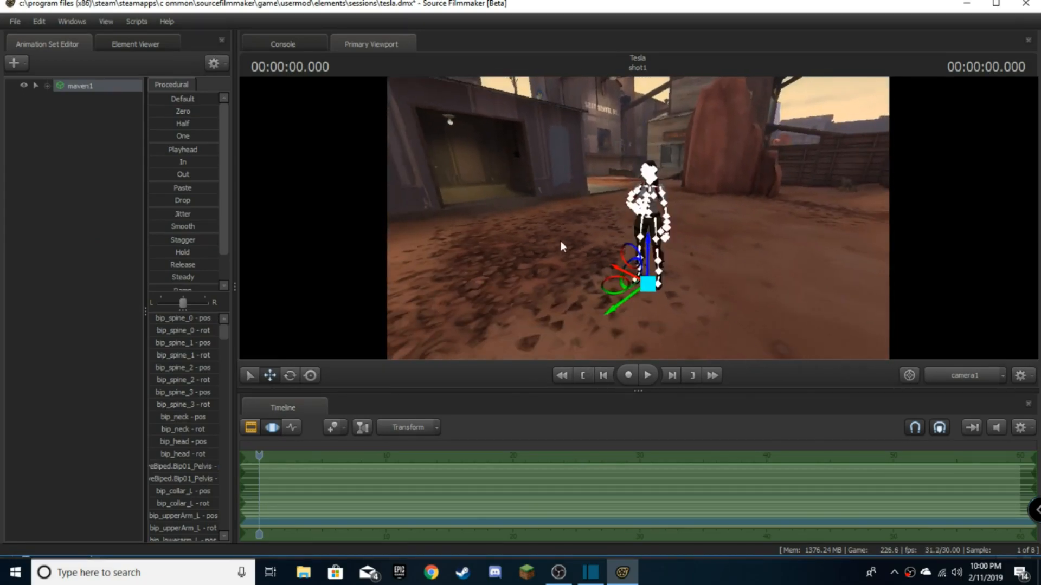
{"action": "left_click_drag", "start_coordinate": [546, 271], "coordinate": [603, 162]}
{"action": "key", "text": "w"}
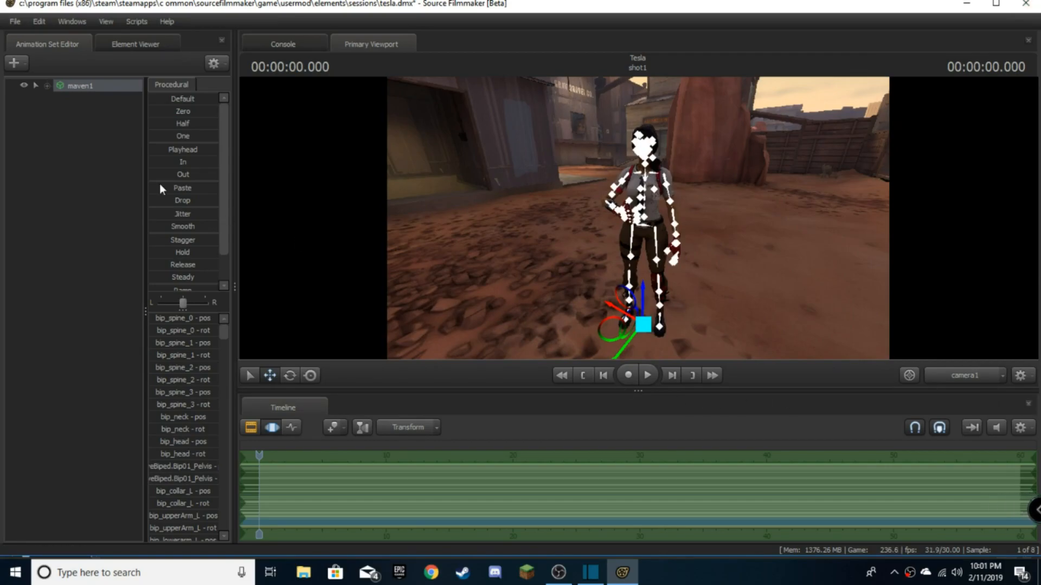
{"action": "key", "text": "space"}
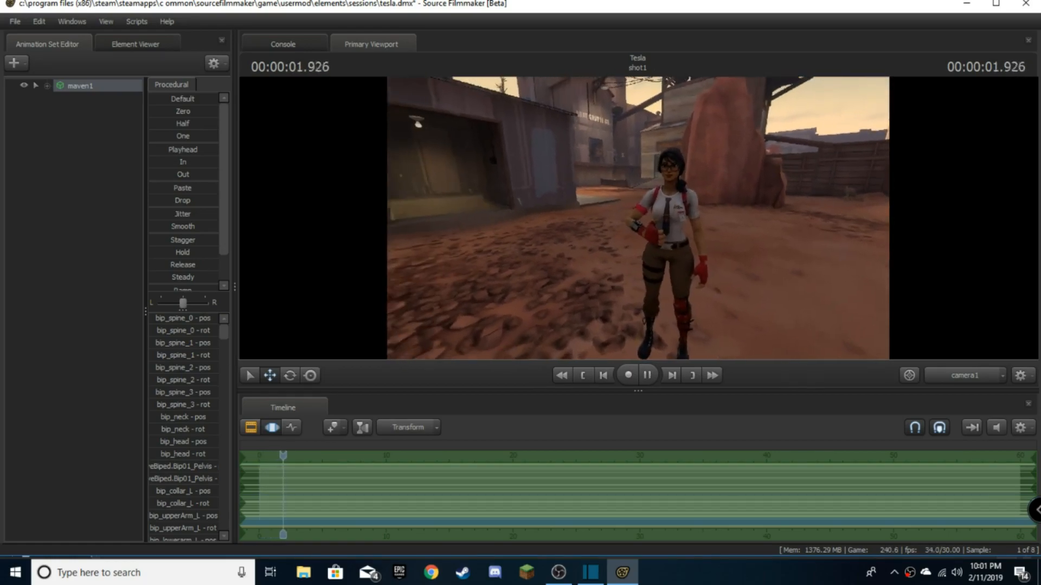
{"action": "left_click", "coordinate": [649, 374]}
{"action": "key", "text": "w"}
{"action": "left_click_drag", "start_coordinate": [684, 298], "coordinate": [612, 230]}
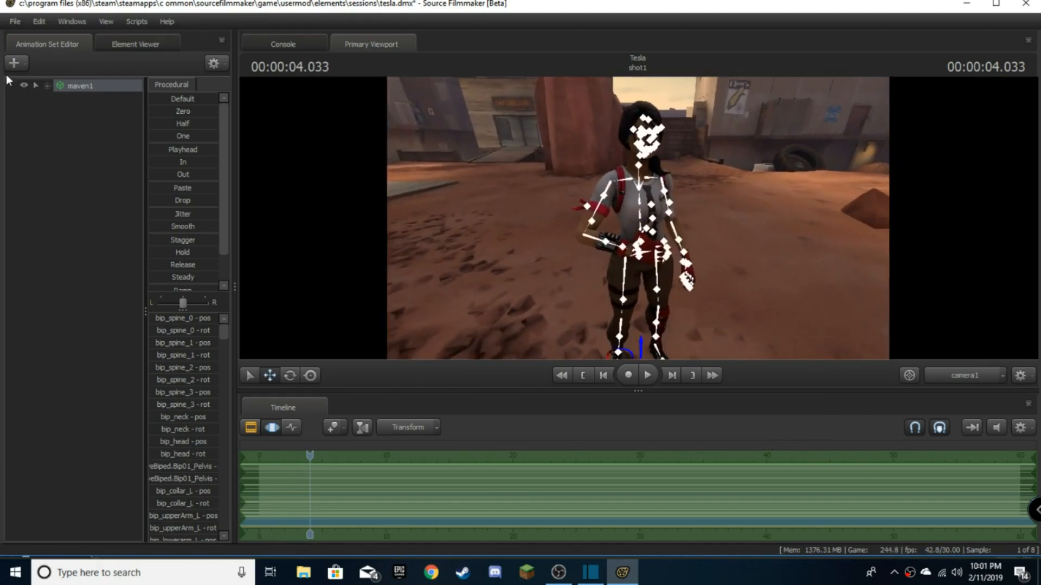
- Create an animation set for the existing element camera1 and select that camera
{"action": "left_click", "coordinate": [15, 65]}
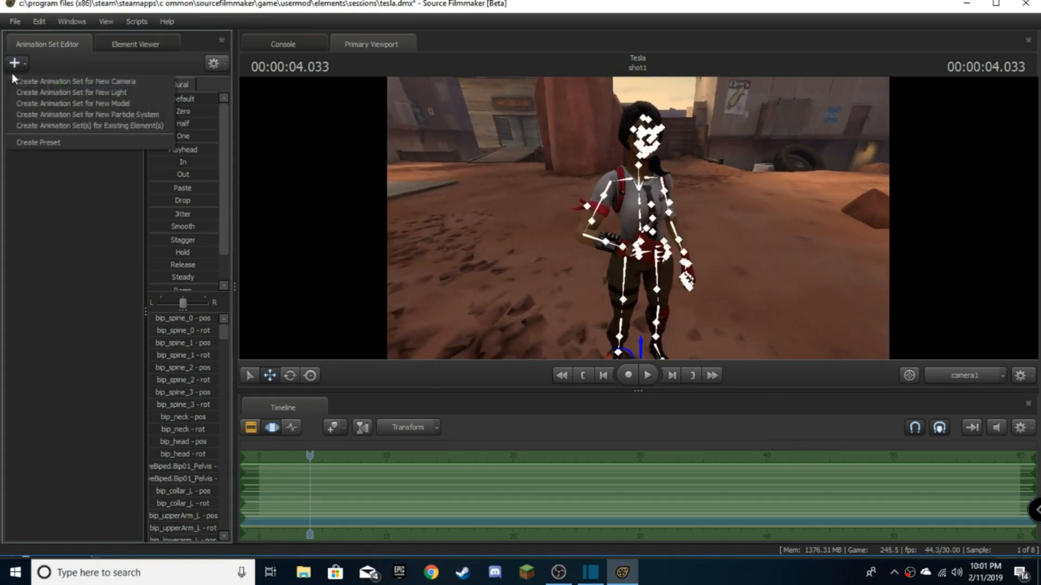
{"action": "left_click", "coordinate": [51, 128]}
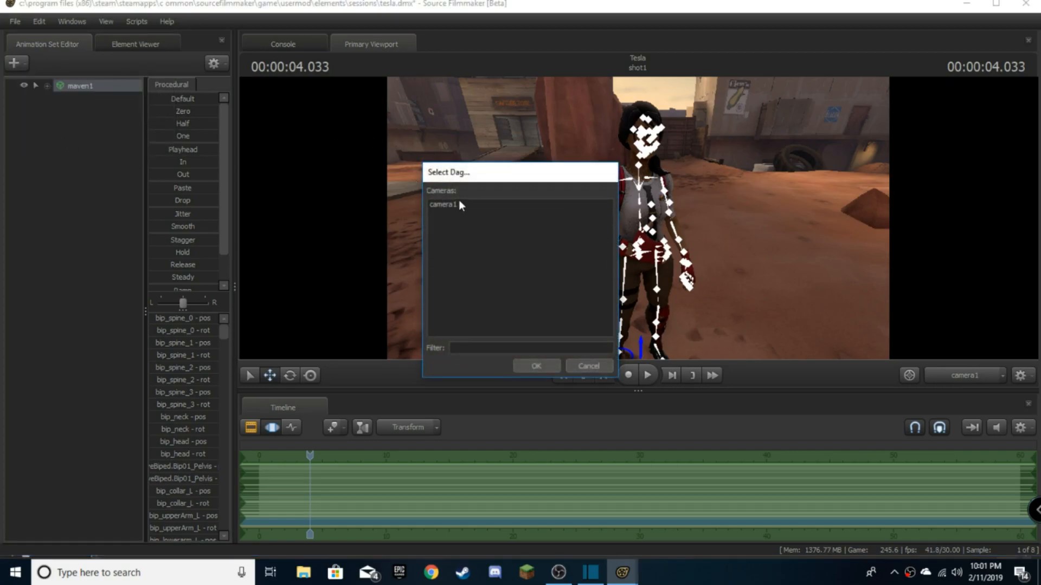
{"action": "left_click", "coordinate": [551, 370]}
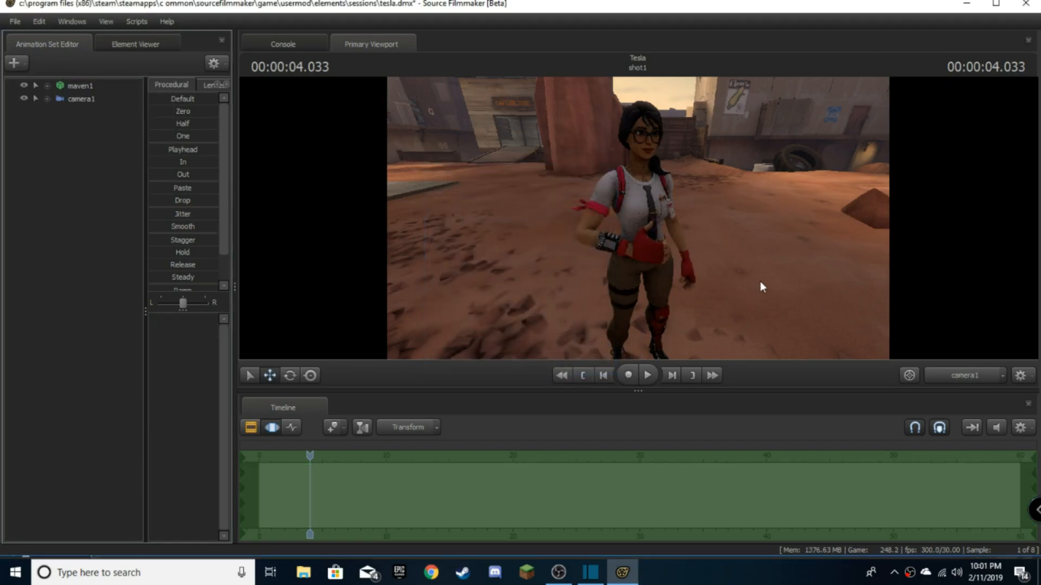
{"action": "left_click", "coordinate": [82, 99]}
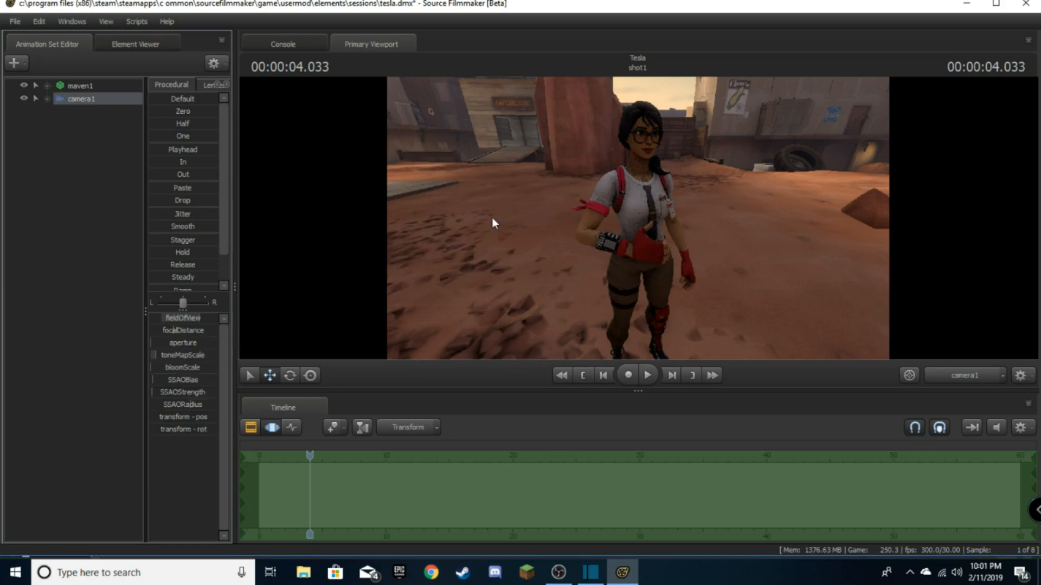
- Switch the viewport to the Work Camera, and move and rotate camera1 in front of maven1
{"action": "left_click_drag", "start_coordinate": [496, 224], "coordinate": [505, 224]}
{"action": "left_click", "coordinate": [965, 375]}
{"action": "key", "text": "w"}
{"action": "left_click_drag", "start_coordinate": [631, 220], "coordinate": [649, 248]}
{"action": "left_click_drag", "start_coordinate": [689, 198], "coordinate": [697, 293]}
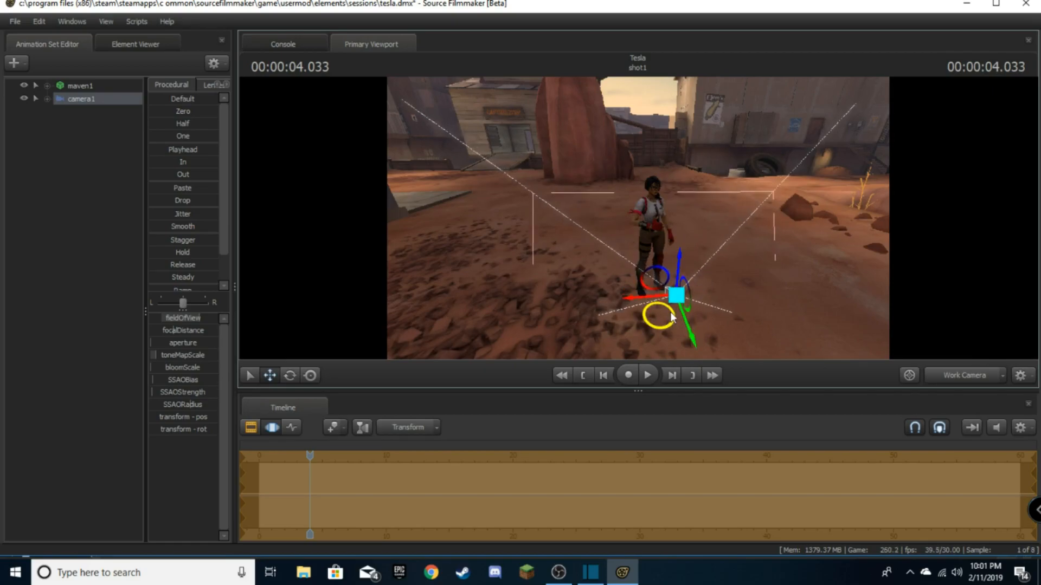
{"action": "left_click_drag", "start_coordinate": [688, 340], "coordinate": [484, 353]}
{"action": "left_click", "coordinate": [298, 375]}
{"action": "left_click_drag", "start_coordinate": [695, 313], "coordinate": [706, 322]}
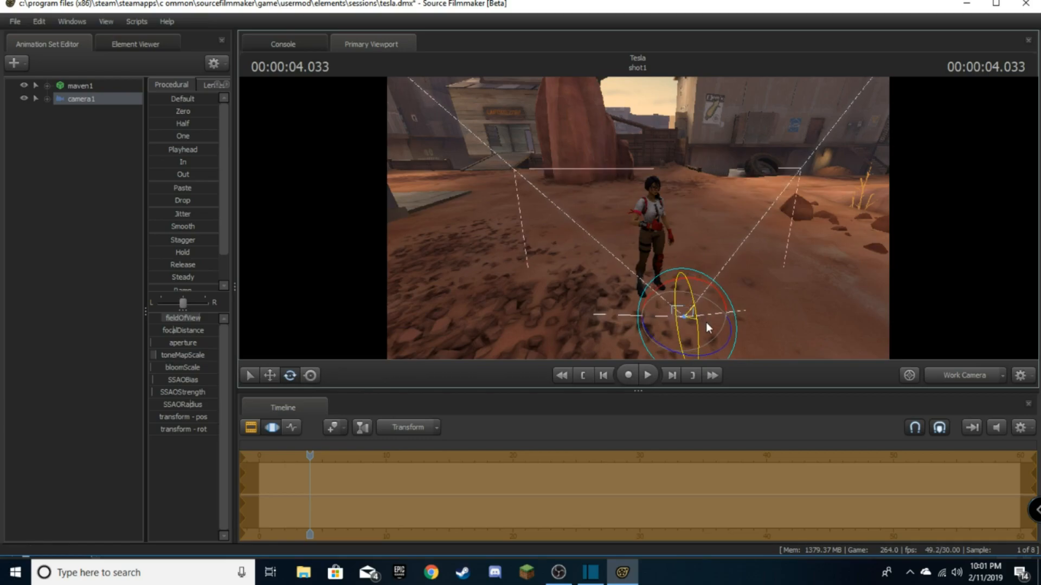
- Reposition camera1 around the front of the maven1 character with the Move tool
{"action": "left_click_drag", "start_coordinate": [607, 228], "coordinate": [677, 222]}
{"action": "left_click", "coordinate": [269, 375]}
{"action": "left_click_drag", "start_coordinate": [772, 203], "coordinate": [816, 81]}
{"action": "left_click_drag", "start_coordinate": [818, 119], "coordinate": [830, 81]}
{"action": "left_click_drag", "start_coordinate": [637, 218], "coordinate": [568, 332]}
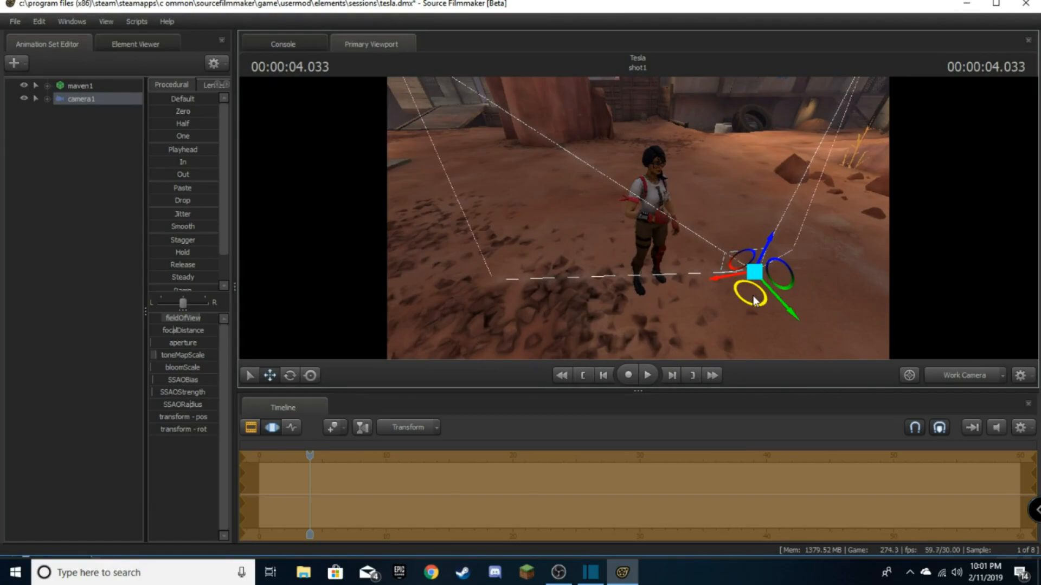
- Record camera1's movement around maven1 while the shot plays, stop playback, and return the viewport to camera1
{"action": "key", "text": "space"}
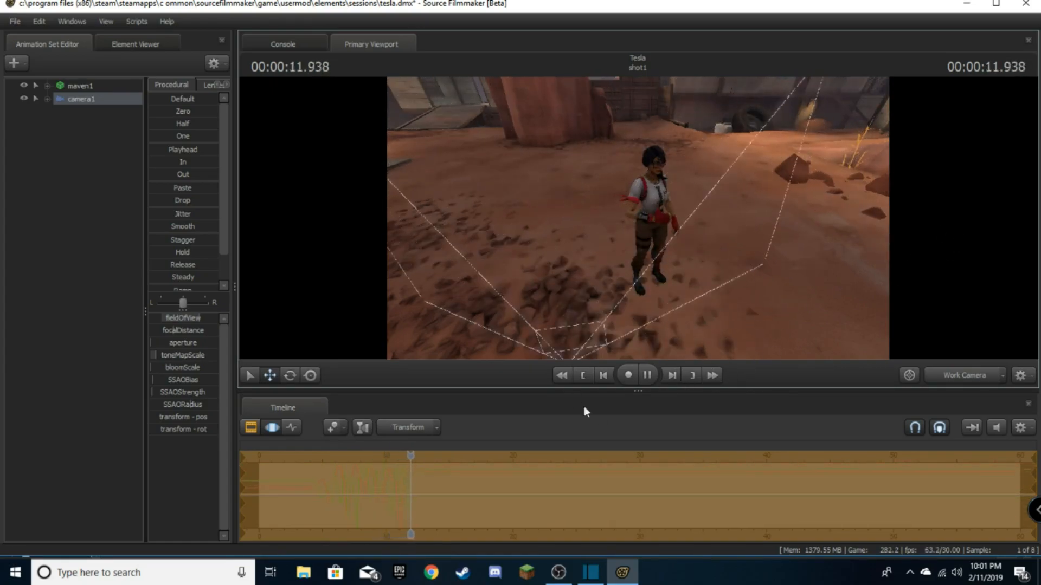
{"action": "key", "text": "space"}
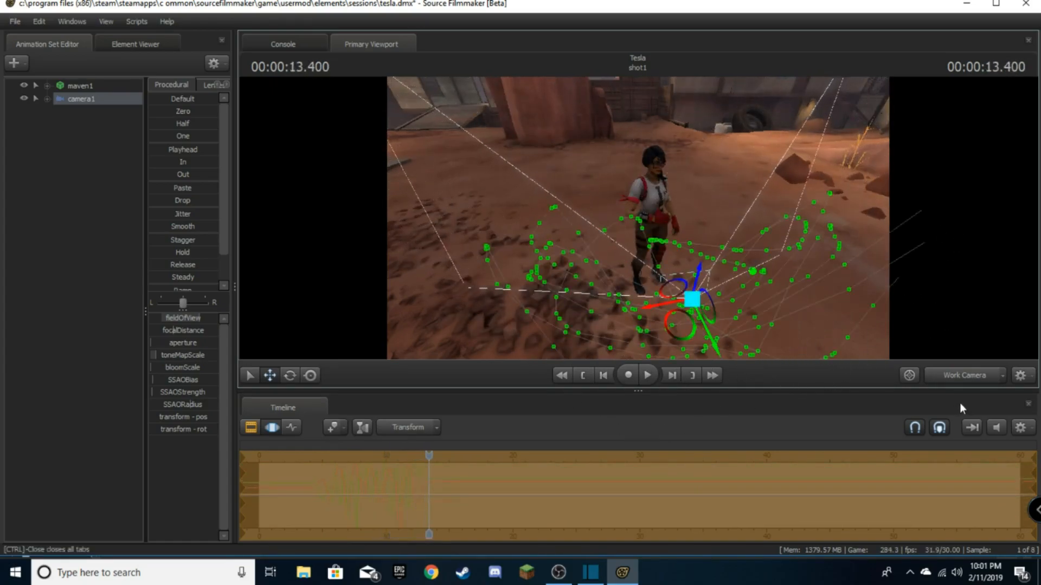
{"action": "left_click", "coordinate": [968, 381]}
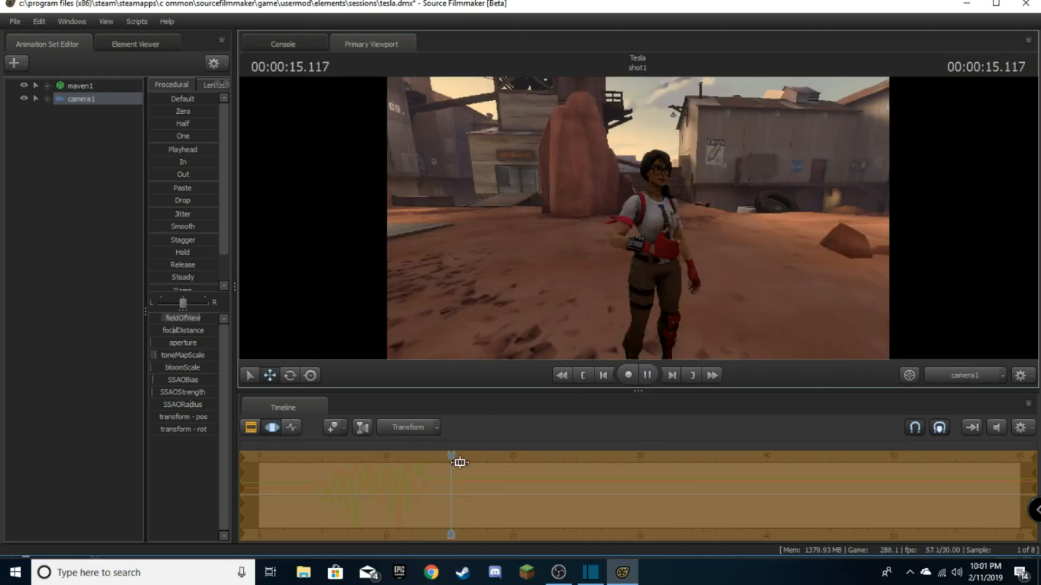
- Rewind the shot, play back camera1's recorded movement around maven1, and stop playback
{"action": "left_click_drag", "start_coordinate": [465, 459], "coordinate": [918, 451]}
{"action": "left_click", "coordinate": [652, 379]}
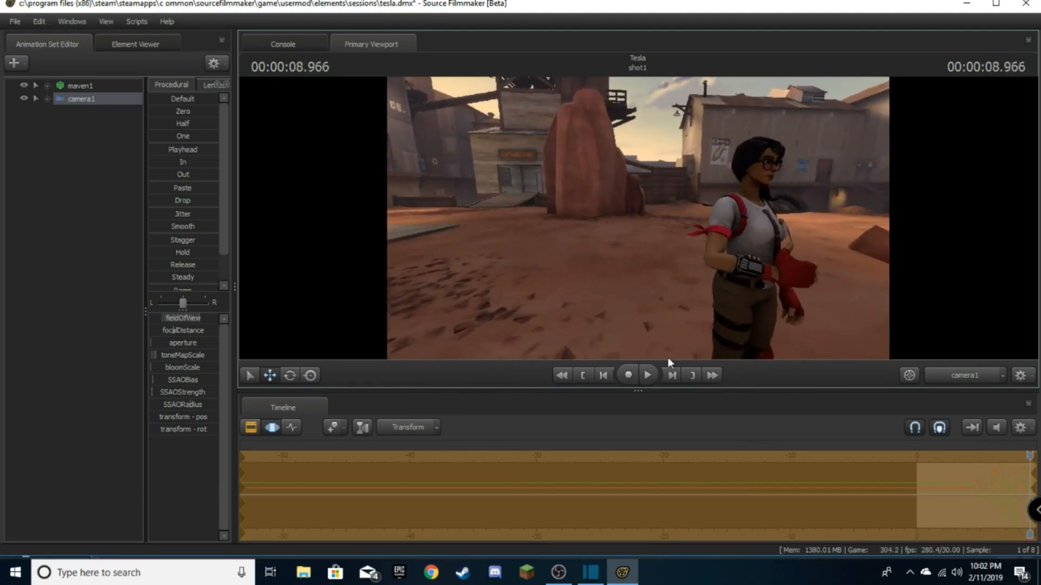
- Switch the viewport to the Work Camera, frame maven1 from the front, and check the options available for its animation set
{"action": "left_click", "coordinate": [967, 381]}
{"action": "left_click_drag", "start_coordinate": [685, 246], "coordinate": [621, 235]}
{"action": "key", "text": "w"}
{"action": "key", "text": "ctrl"}
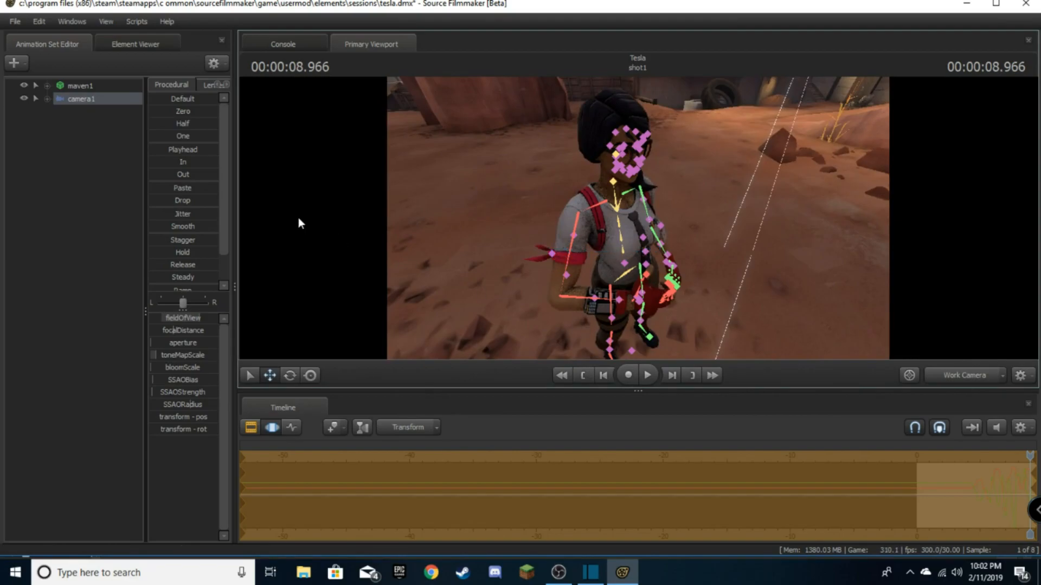
{"action": "right_click", "coordinate": [89, 85]}
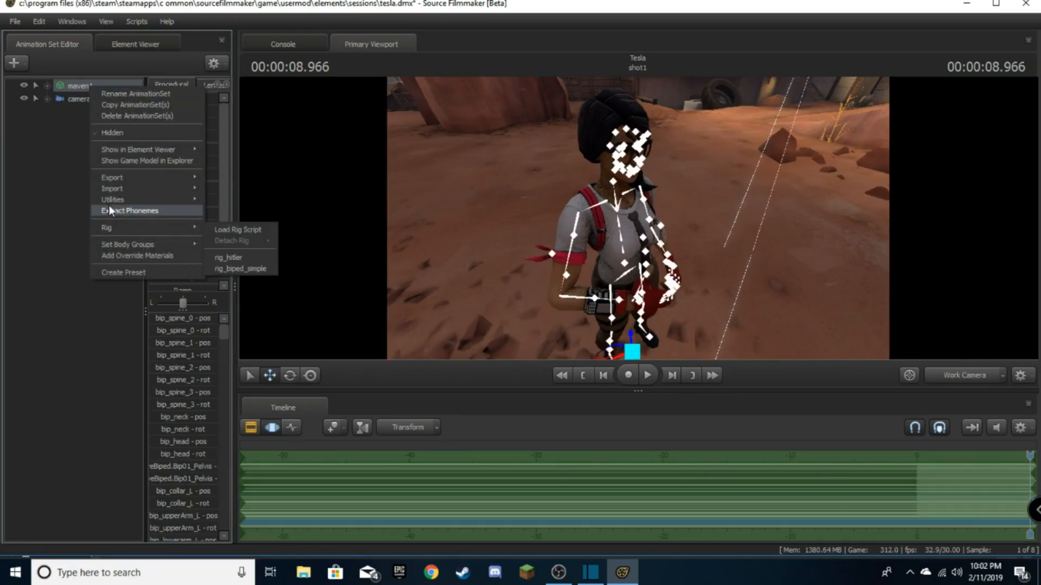
{"action": "left_click", "coordinate": [76, 155]}
- Create an animation set for a new model, filtering the model files by FORTNITE and opening the calamity character
{"action": "left_click", "coordinate": [14, 63]}
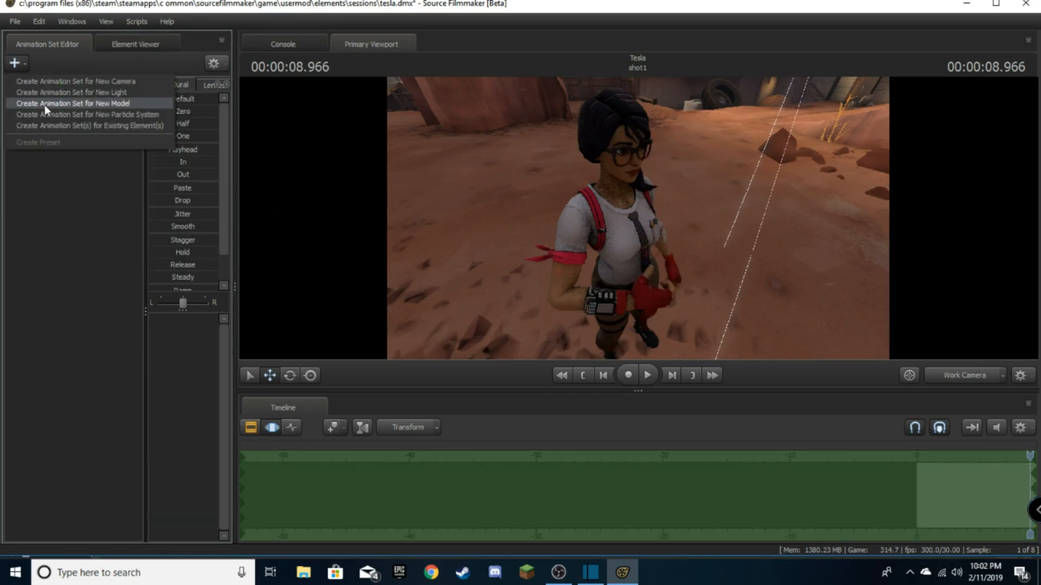
{"action": "left_click", "coordinate": [47, 101]}
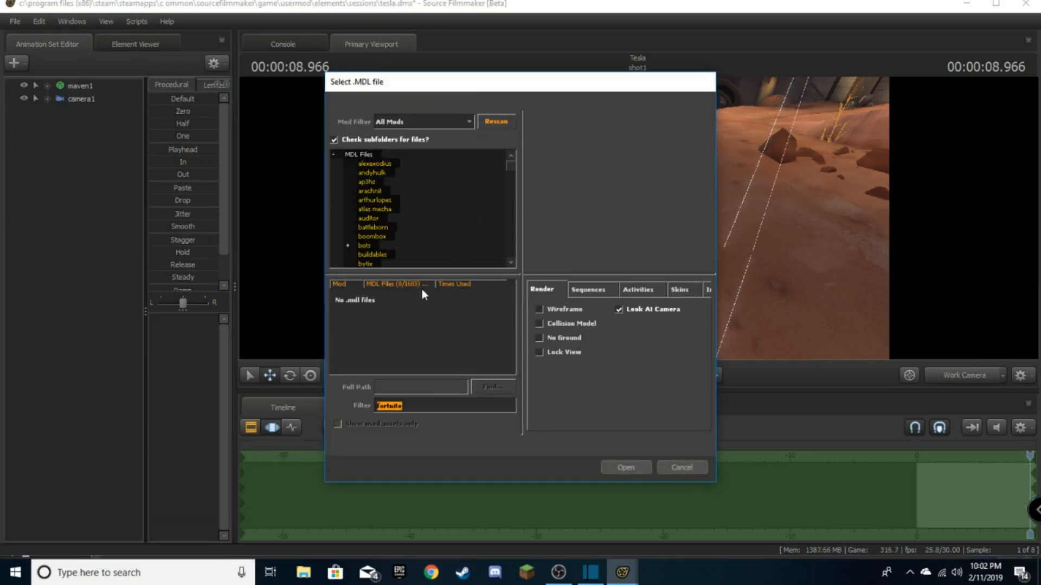
{"action": "left_click", "coordinate": [414, 334]}
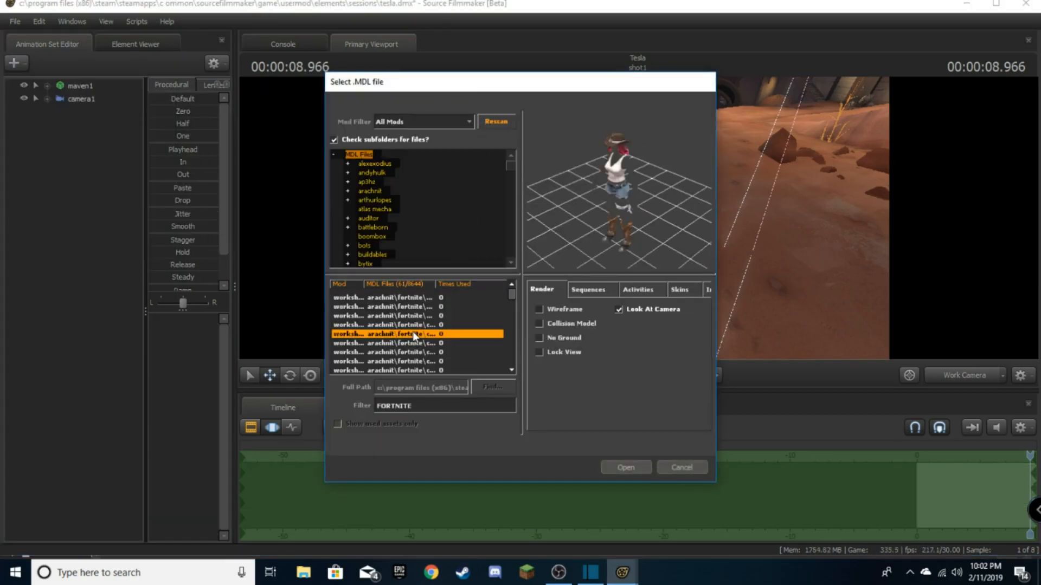
{"action": "left_click", "coordinate": [613, 464]}
{"action": "mouse_move", "coordinate": [640, 225]}
{"action": "left_mouse_down"}
{"action": "mouse_move", "coordinate": [547, 215]}
{"action": "mouse_move", "coordinate": [641, 224]}
{"action": "mouse_move", "coordinate": [640, 261]}
{"action": "mouse_move", "coordinate": [640, 224]}
{"action": "left_mouse_up"}
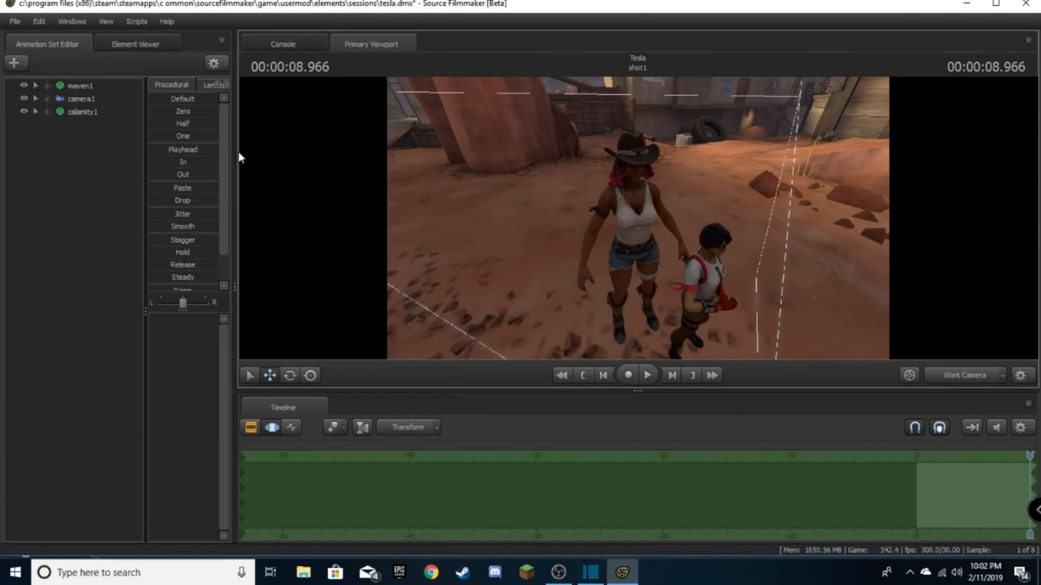
- Set the skin of the calamity1 model to 5
{"action": "left_click", "coordinate": [83, 111]}
{"action": "right_click", "coordinate": [83, 112]}
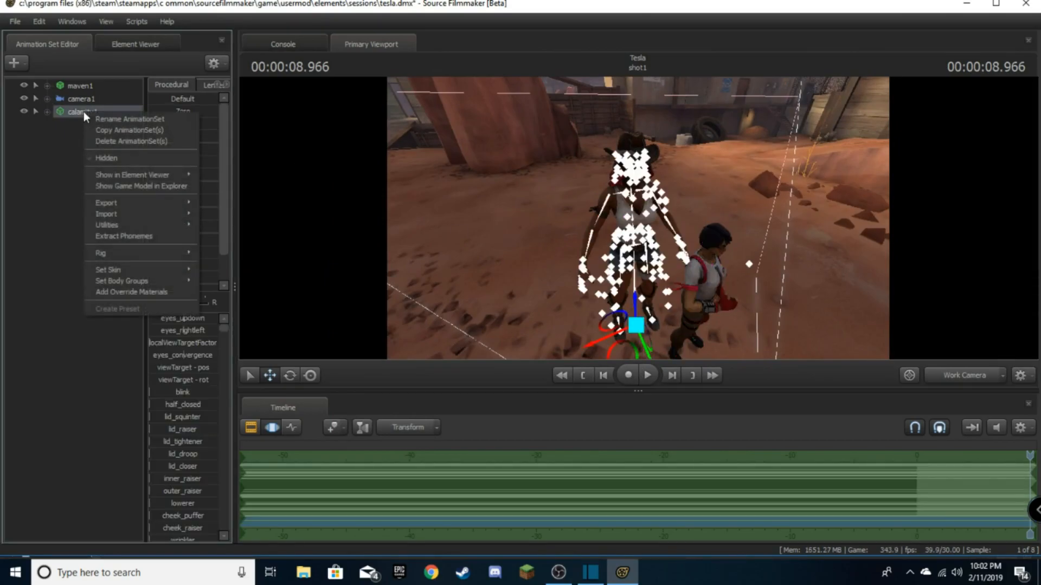
{"action": "mouse_move", "coordinate": [125, 272]}
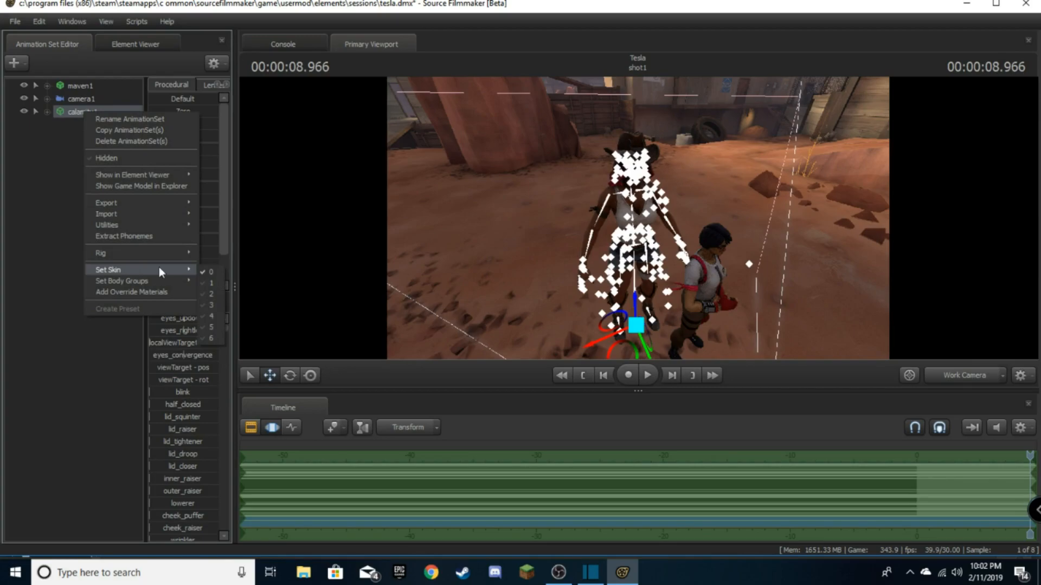
{"action": "left_click", "coordinate": [207, 320]}
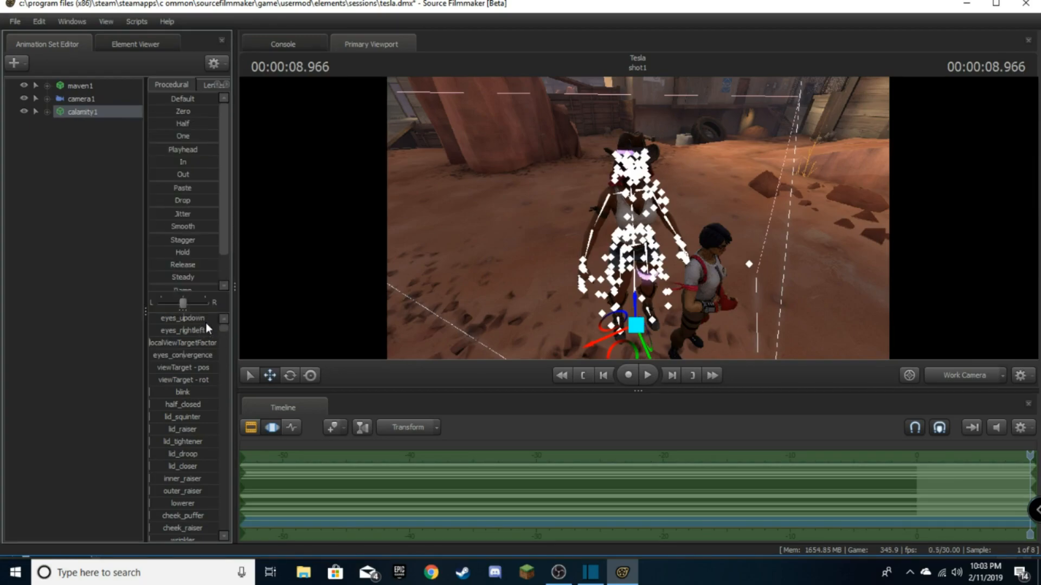
{"action": "left_click_drag", "start_coordinate": [744, 180], "coordinate": [729, 185]}
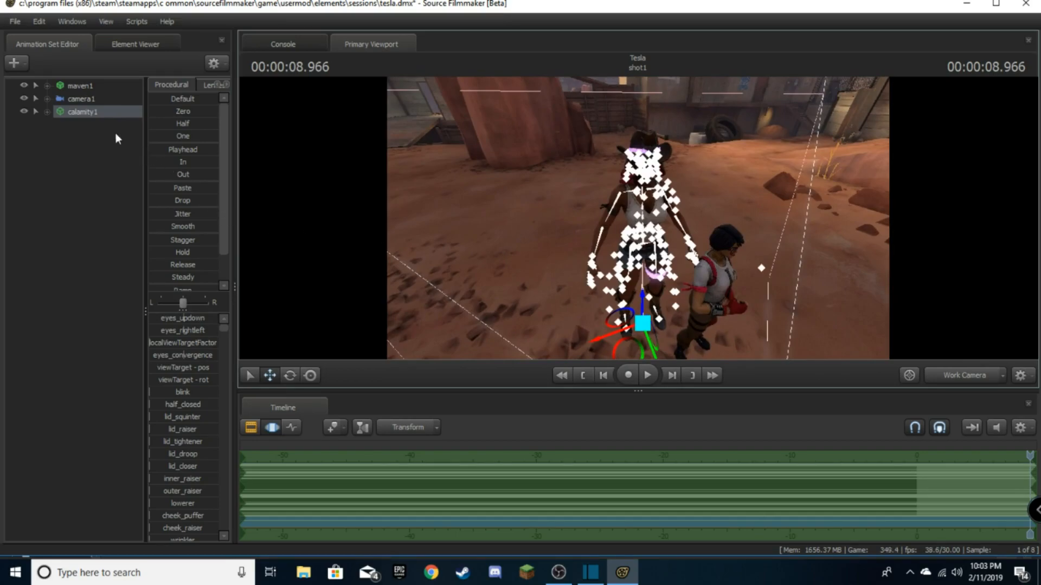
- Review the skin choices offered for calamity1 without changing them, and inspect the characters up close in the viewport
{"action": "right_click", "coordinate": [89, 113]}
{"action": "mouse_move", "coordinate": [141, 275]}
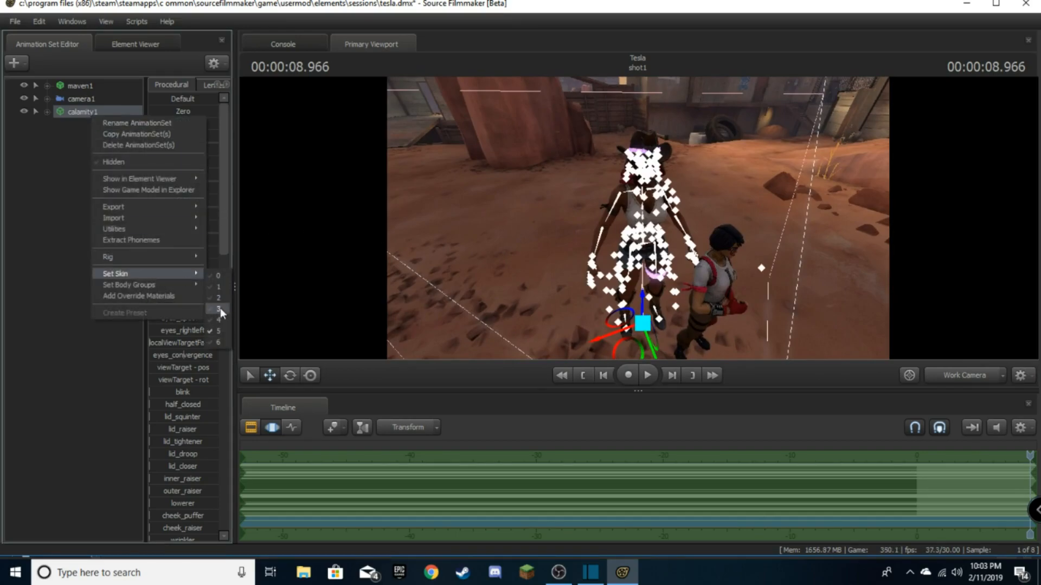
{"action": "left_click", "coordinate": [495, 226]}
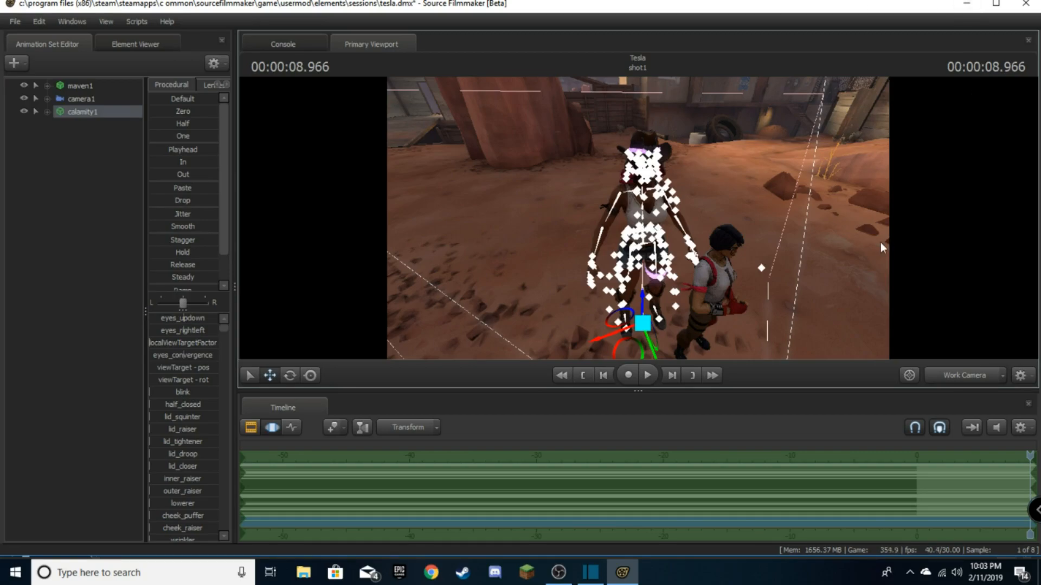
{"action": "key", "text": "w"}
{"action": "key", "text": "s"}
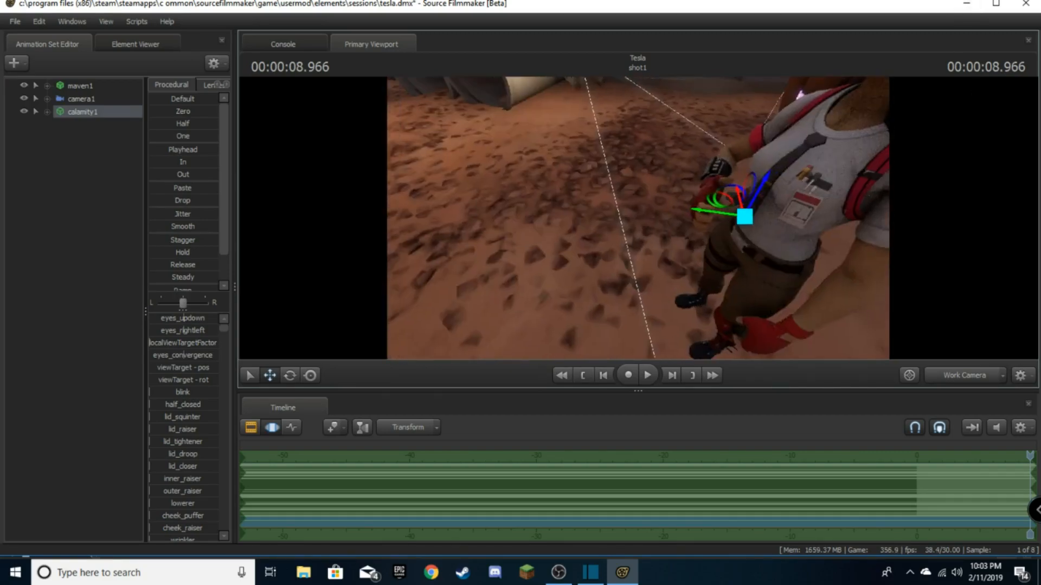